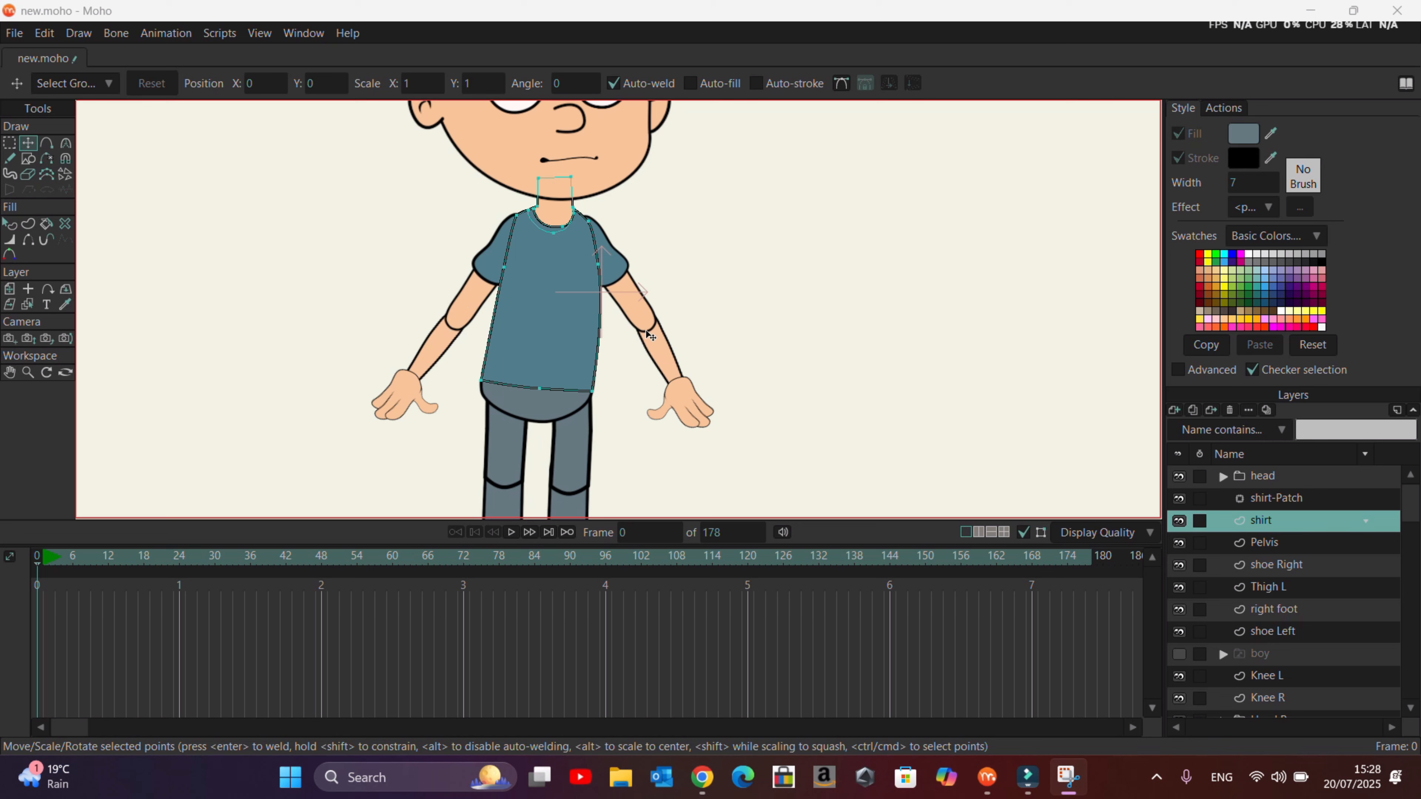
scroll(588, 343, "down", 2)
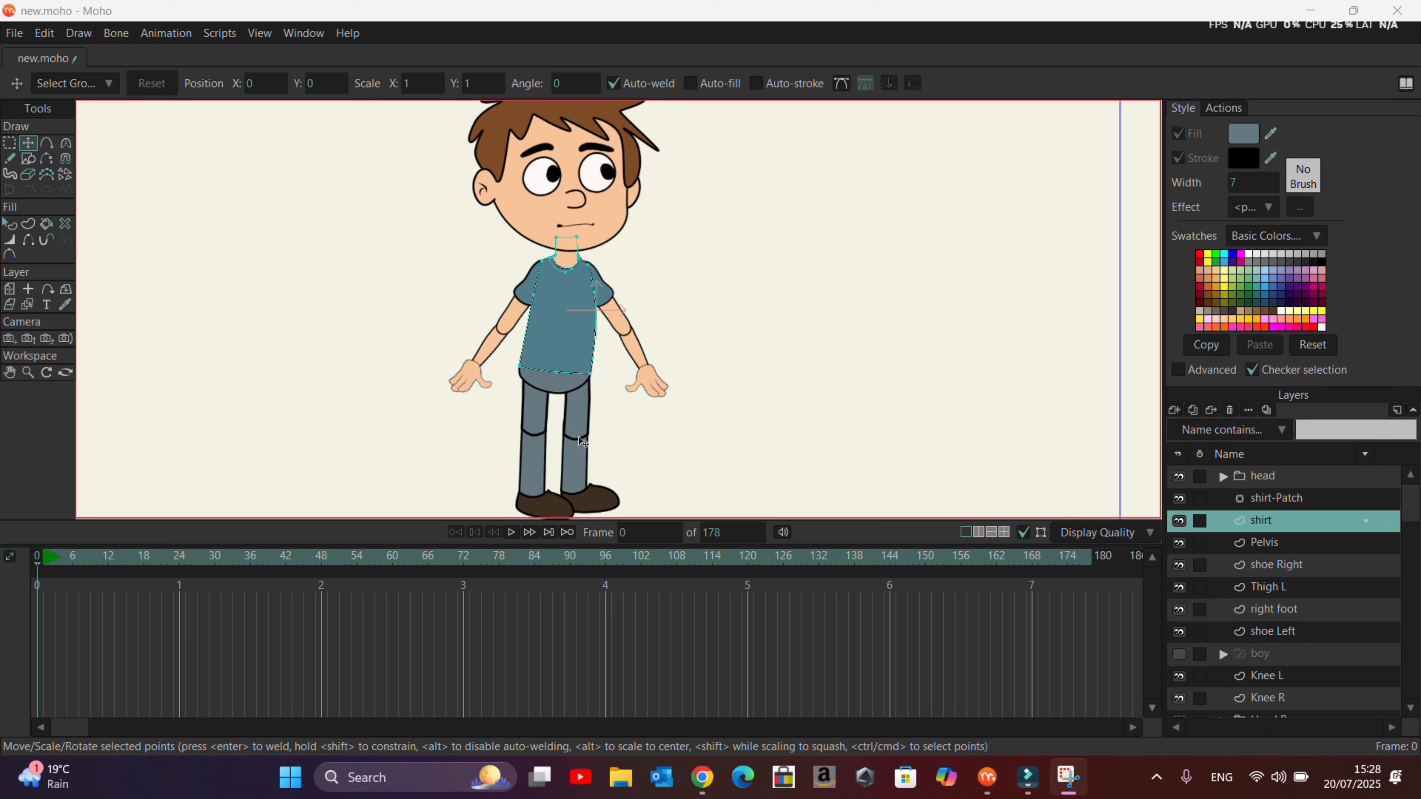
scroll(585, 392, "down", 1)
scroll(591, 311, "up", 3)
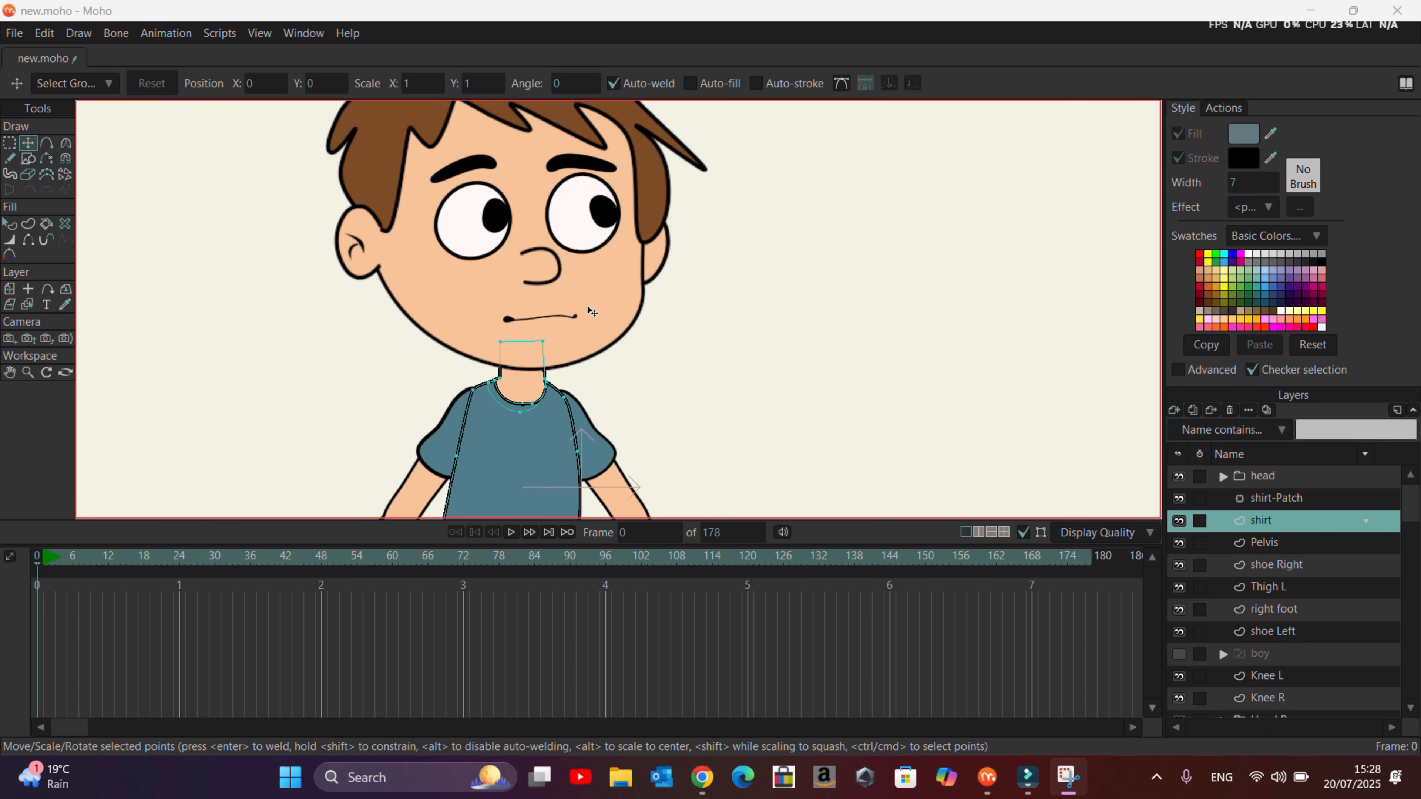
scroll(591, 311, "down", 3)
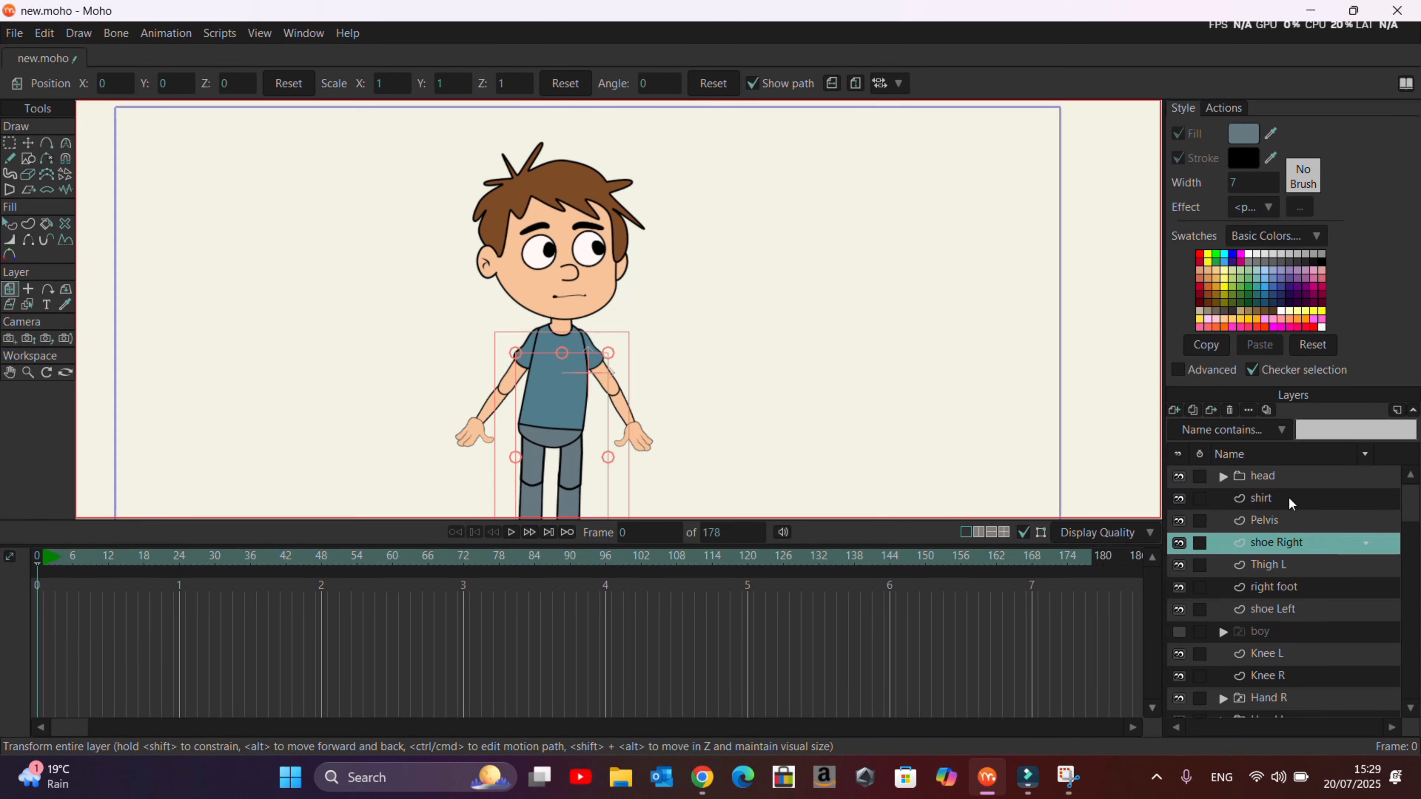
Group the body part layers from shirt down to Forearm R into a new group, leaving out the hidden boy layer.
left_click(1285, 498)
left_click(1299, 519, "shift")
left_click(1313, 542, "shift")
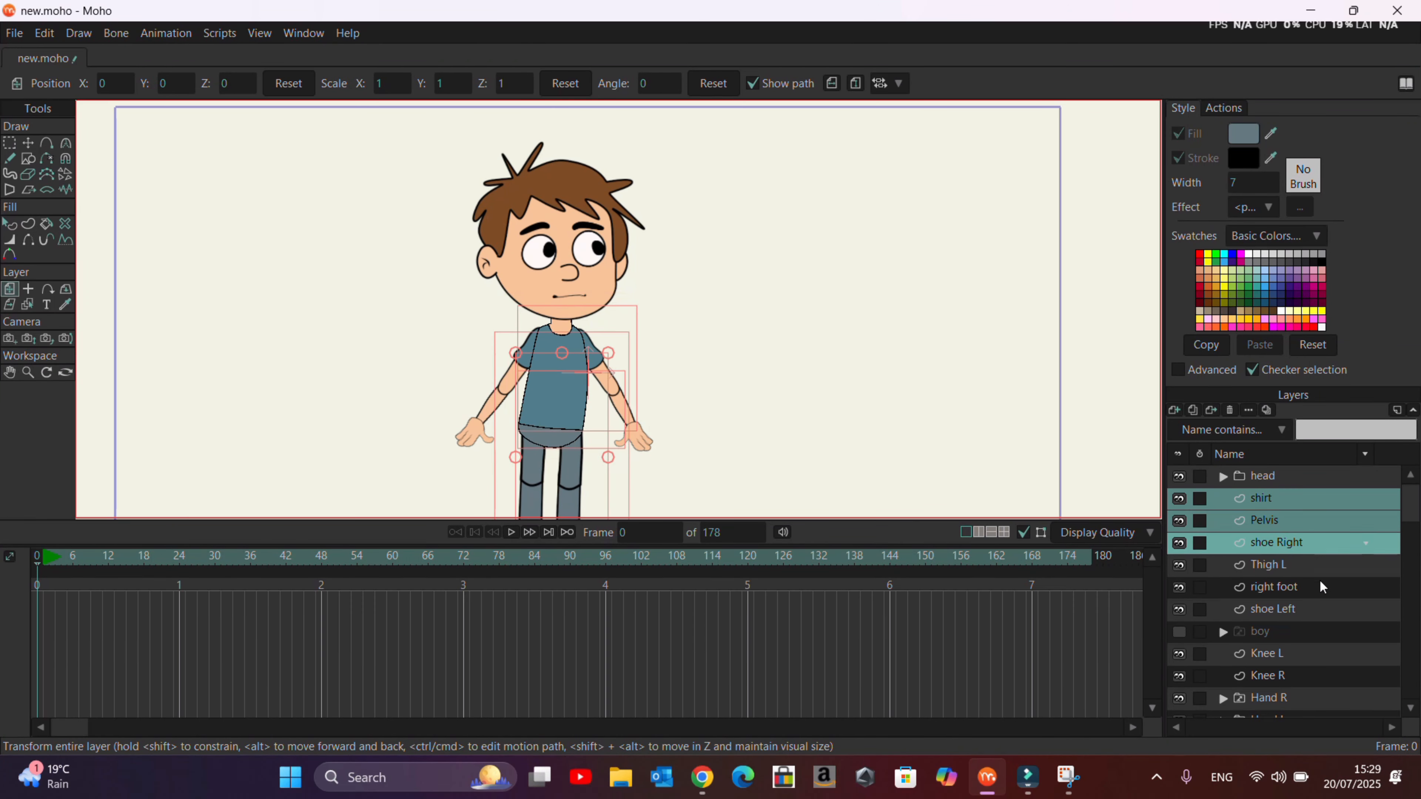
left_click(1302, 564, "shift")
left_click(1295, 609, "ctrl")
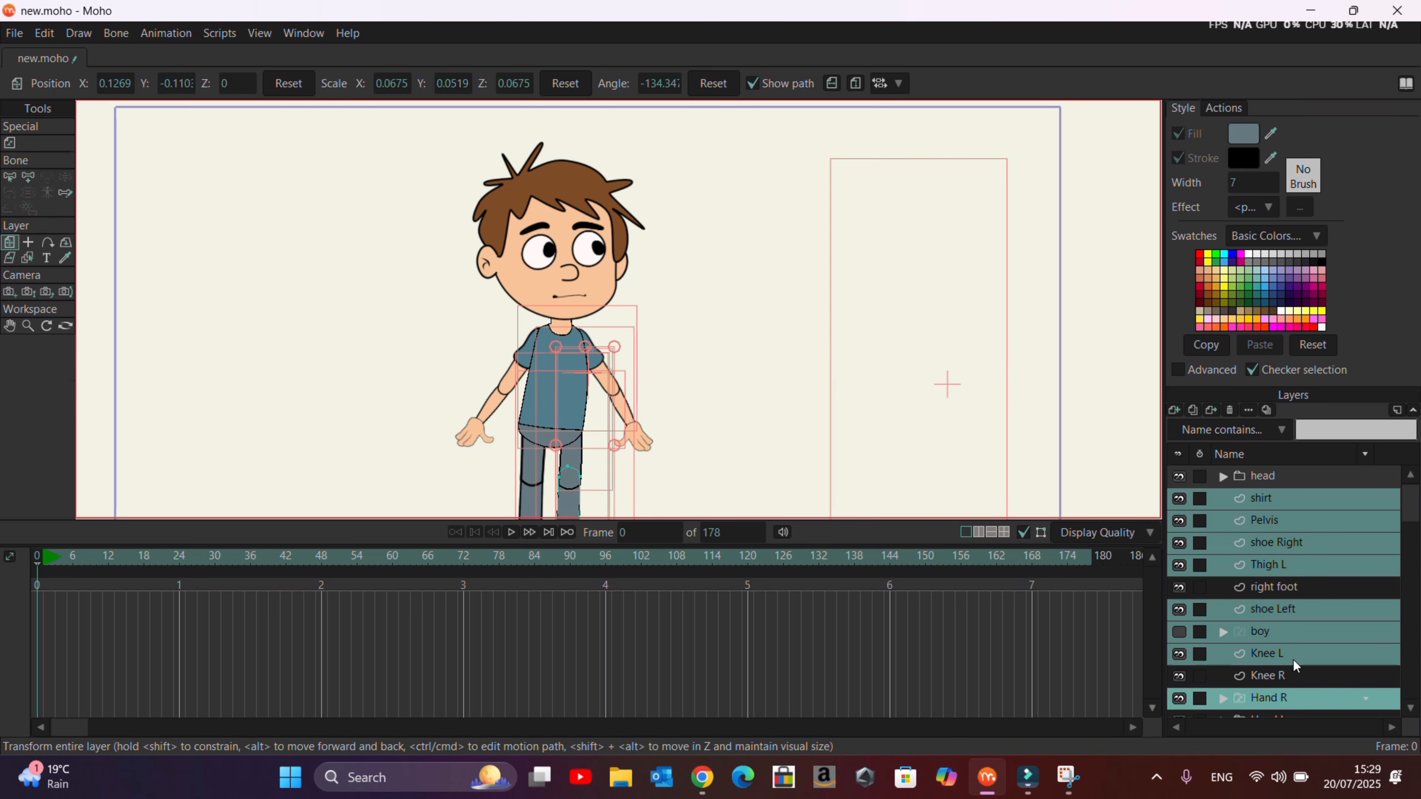
left_click(1284, 592, "ctrl")
scroll(1283, 594, "down", 2)
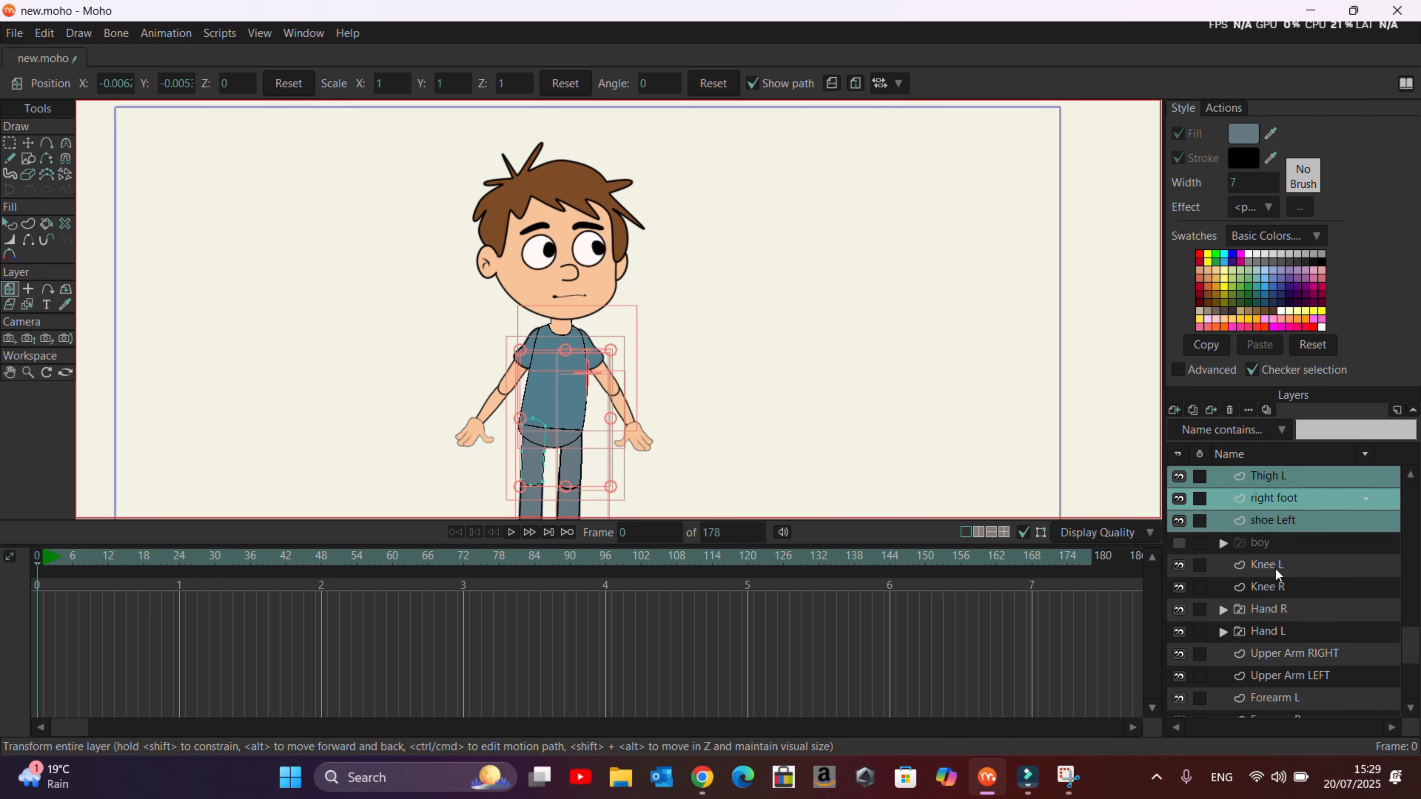
left_click(1266, 544, "ctrl")
left_click(1266, 545, "ctrl")
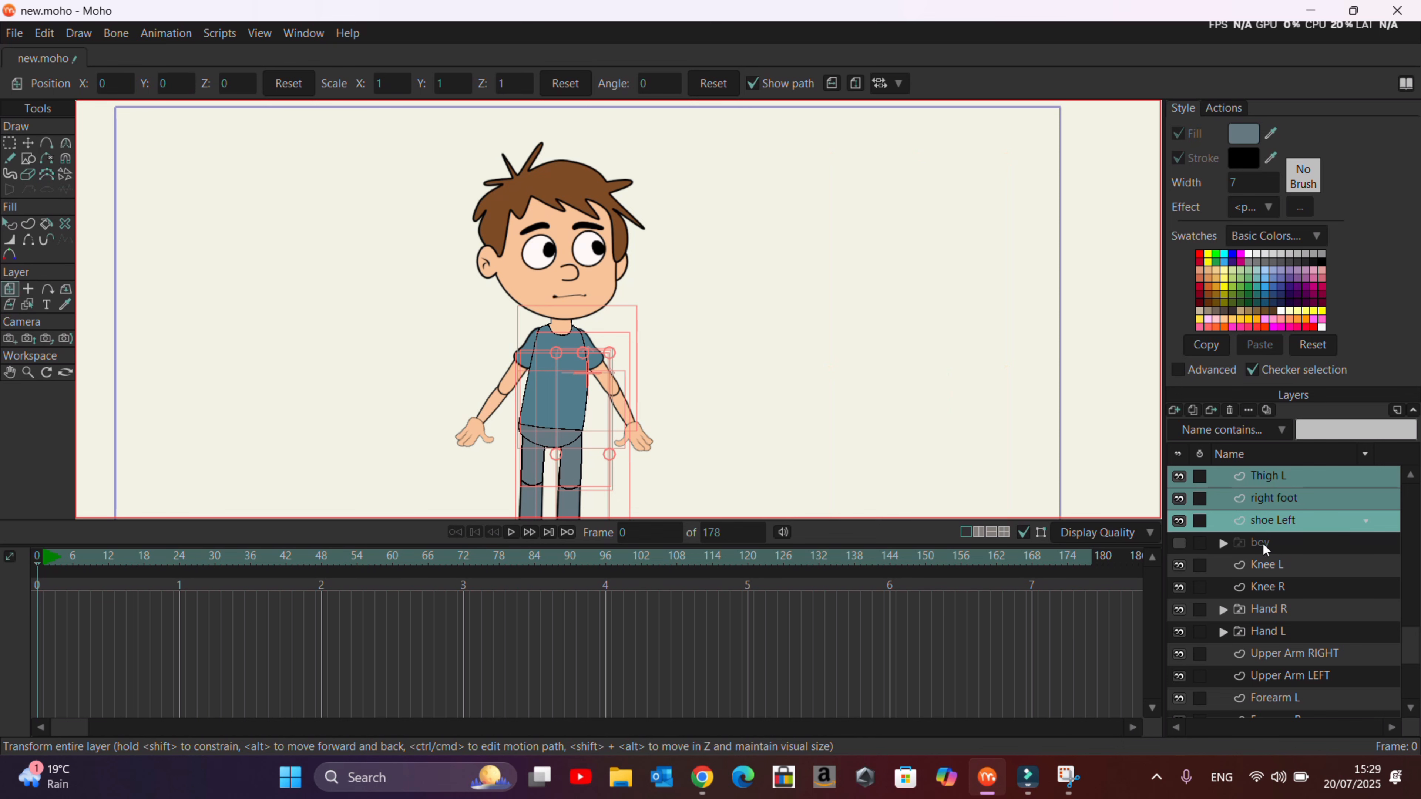
scroll(1275, 529, "up", 3)
scroll(1286, 516, "up", 1)
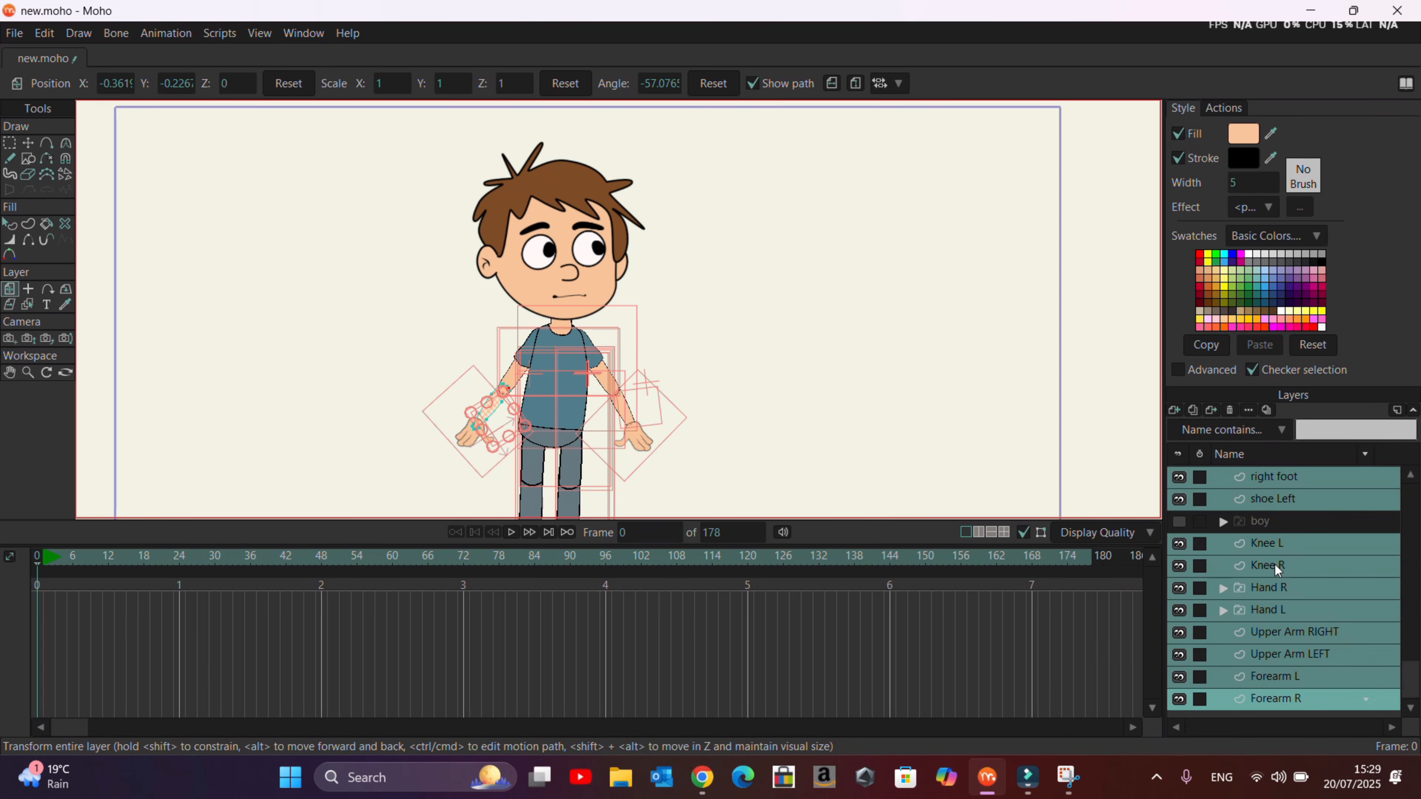
right_click(1274, 565)
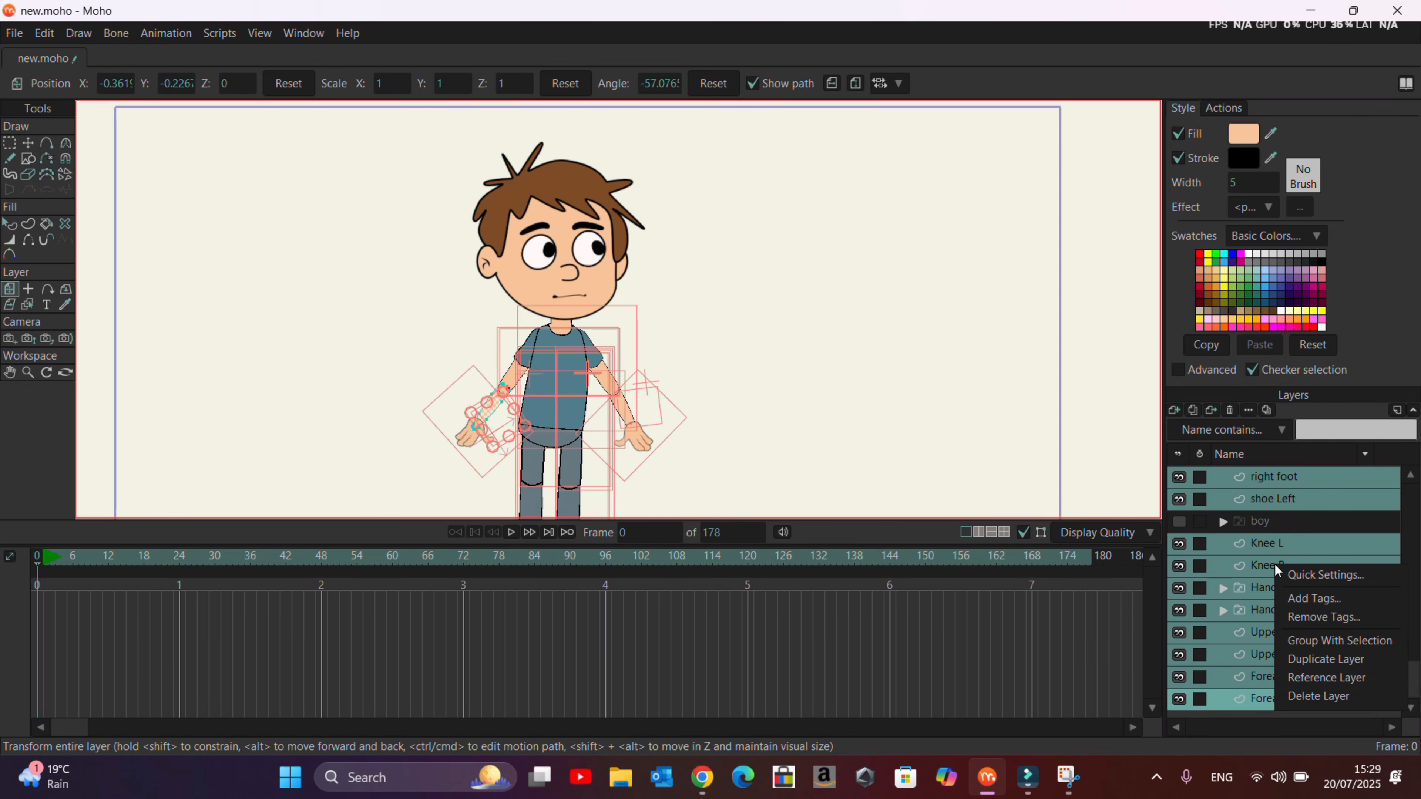
left_click(1337, 641)
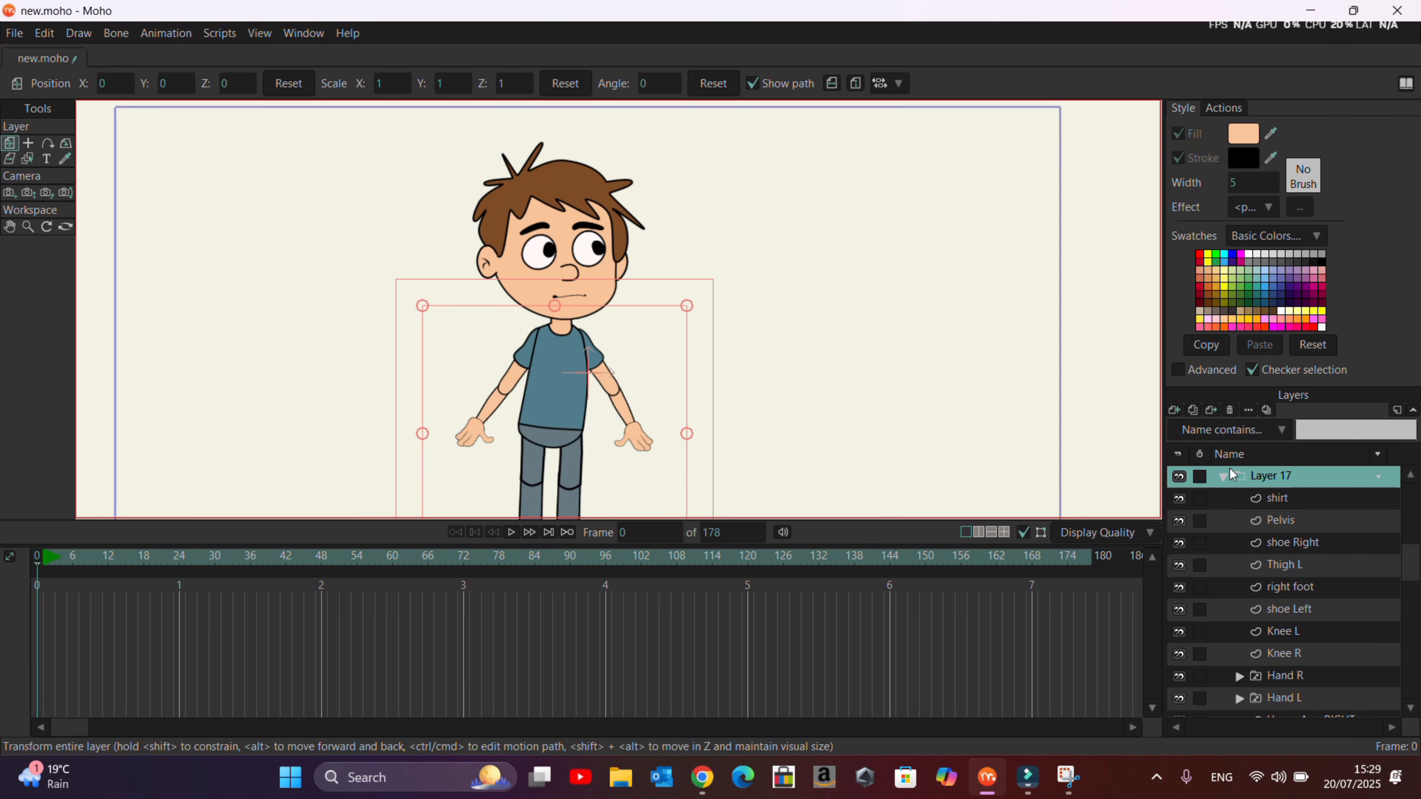
Put the head layer inside the new body group and rename the group Boy Side.
left_click(1224, 477)
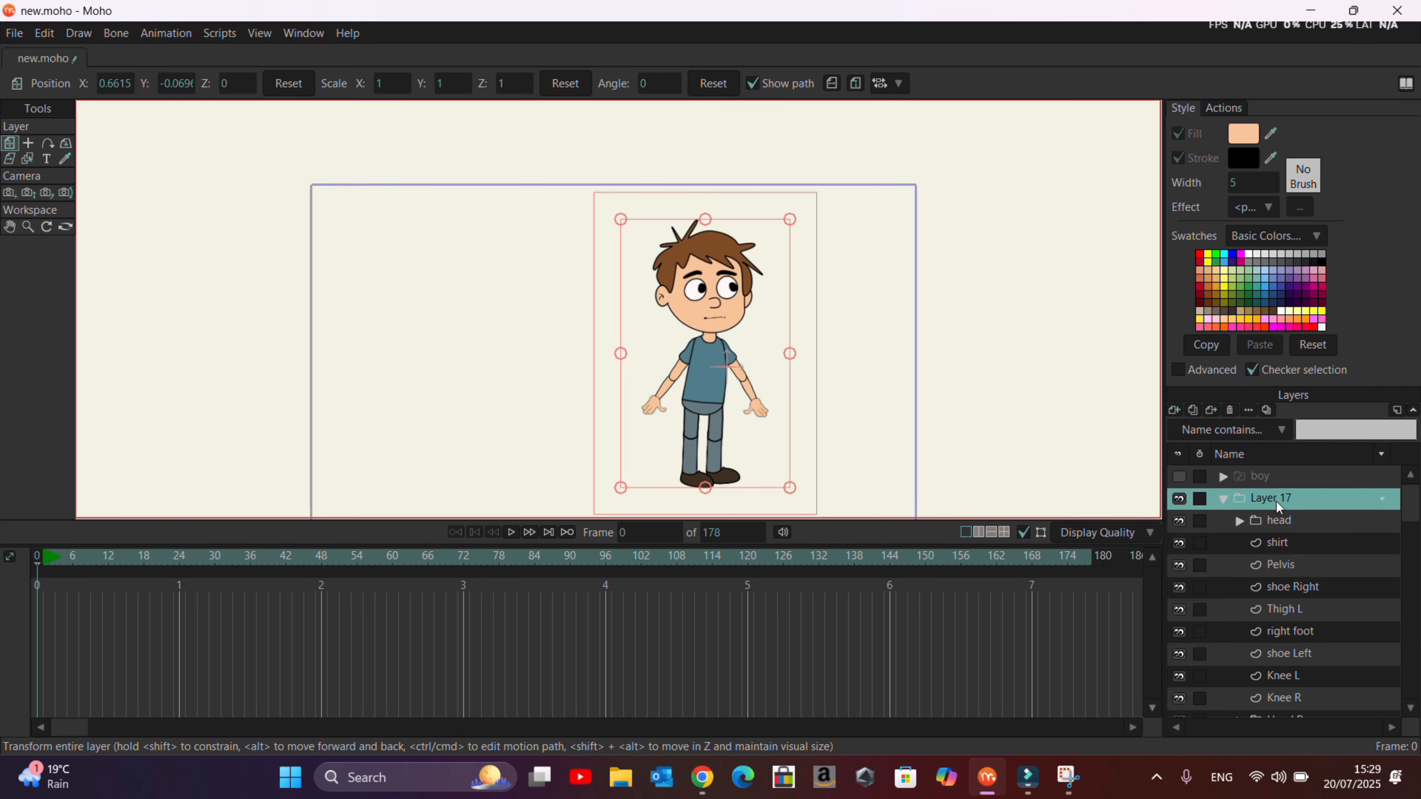
double_click(1277, 501)
type("Boy Di")
type("Side")
key("Return")
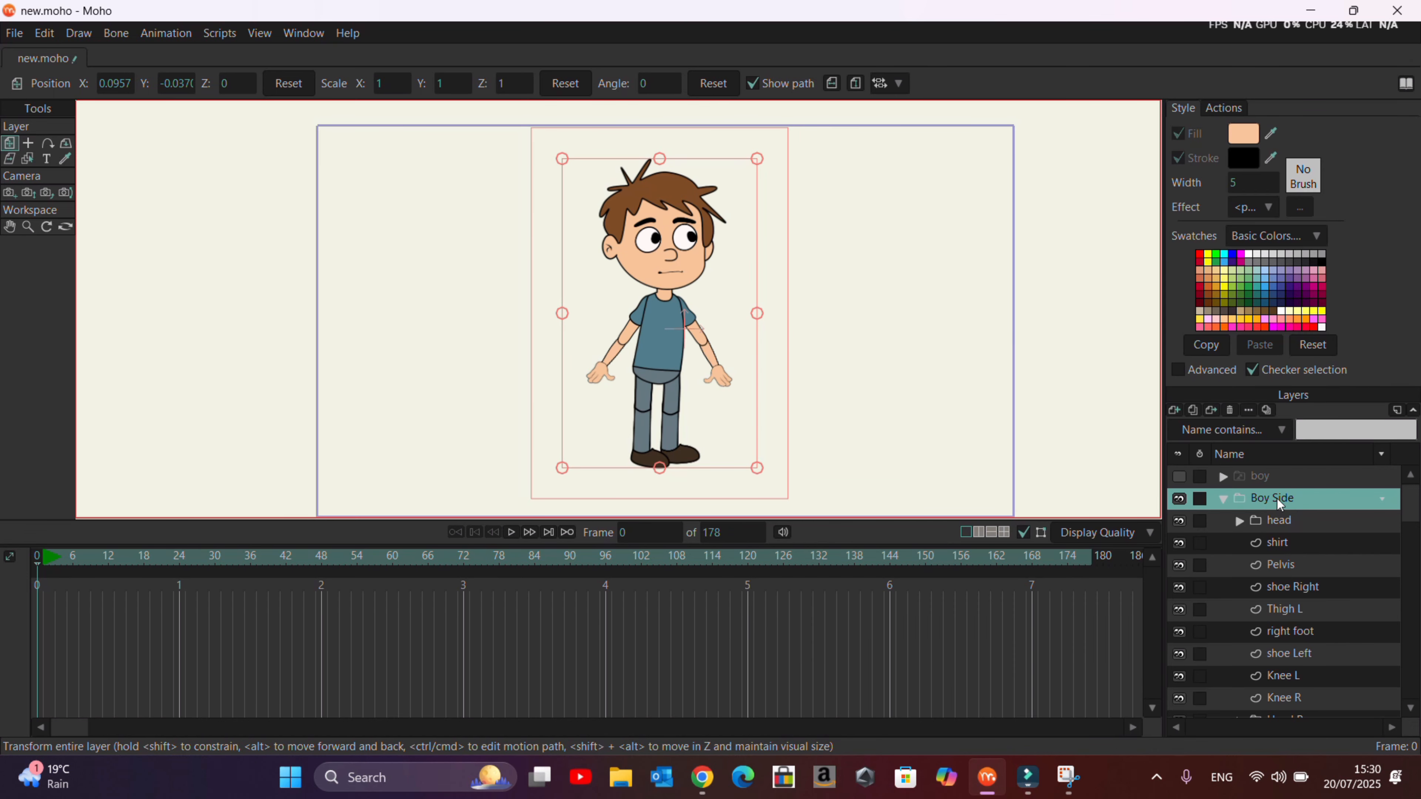
Collapse the Boy Side group and convert it to a bone layer.
left_click(1221, 499)
right_click(1288, 497)
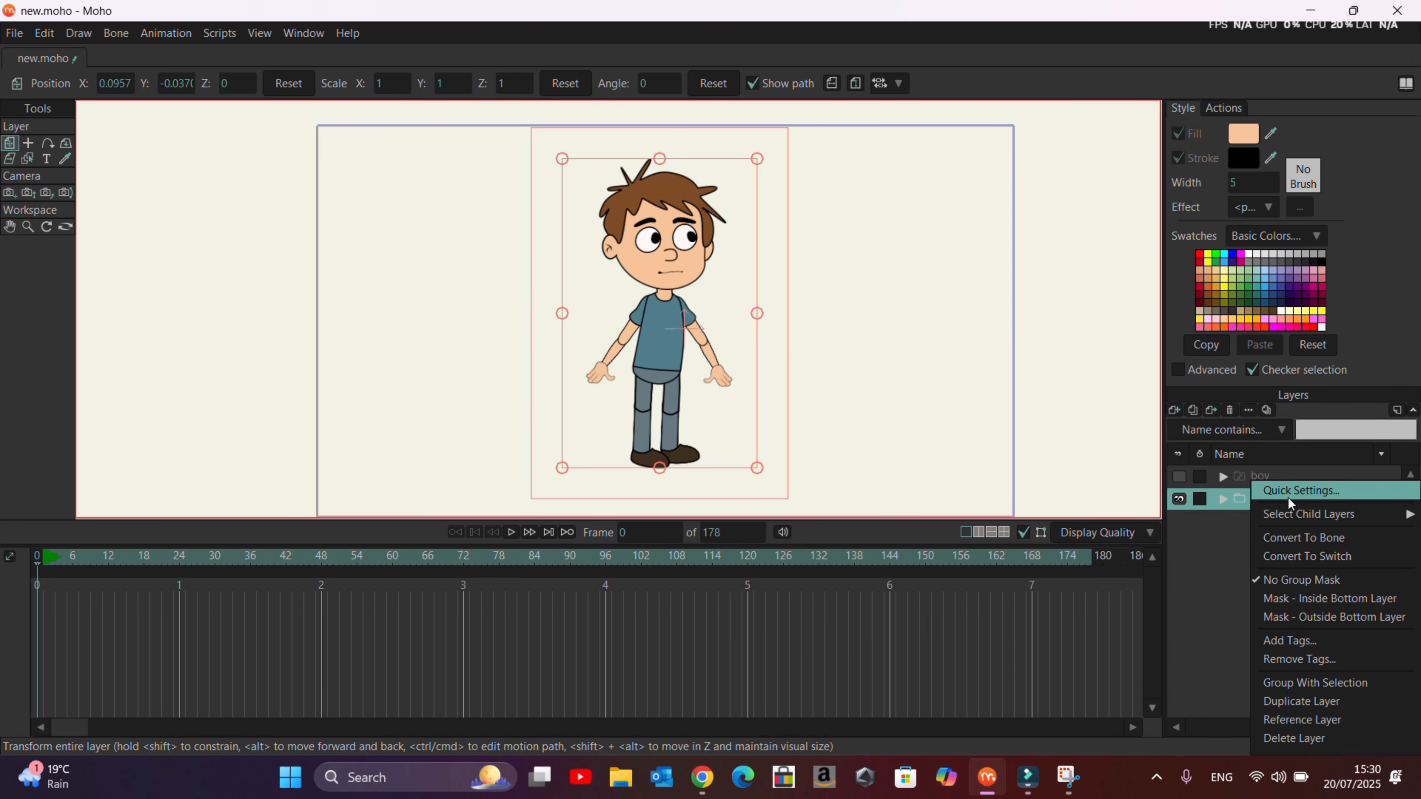
left_click(1348, 539)
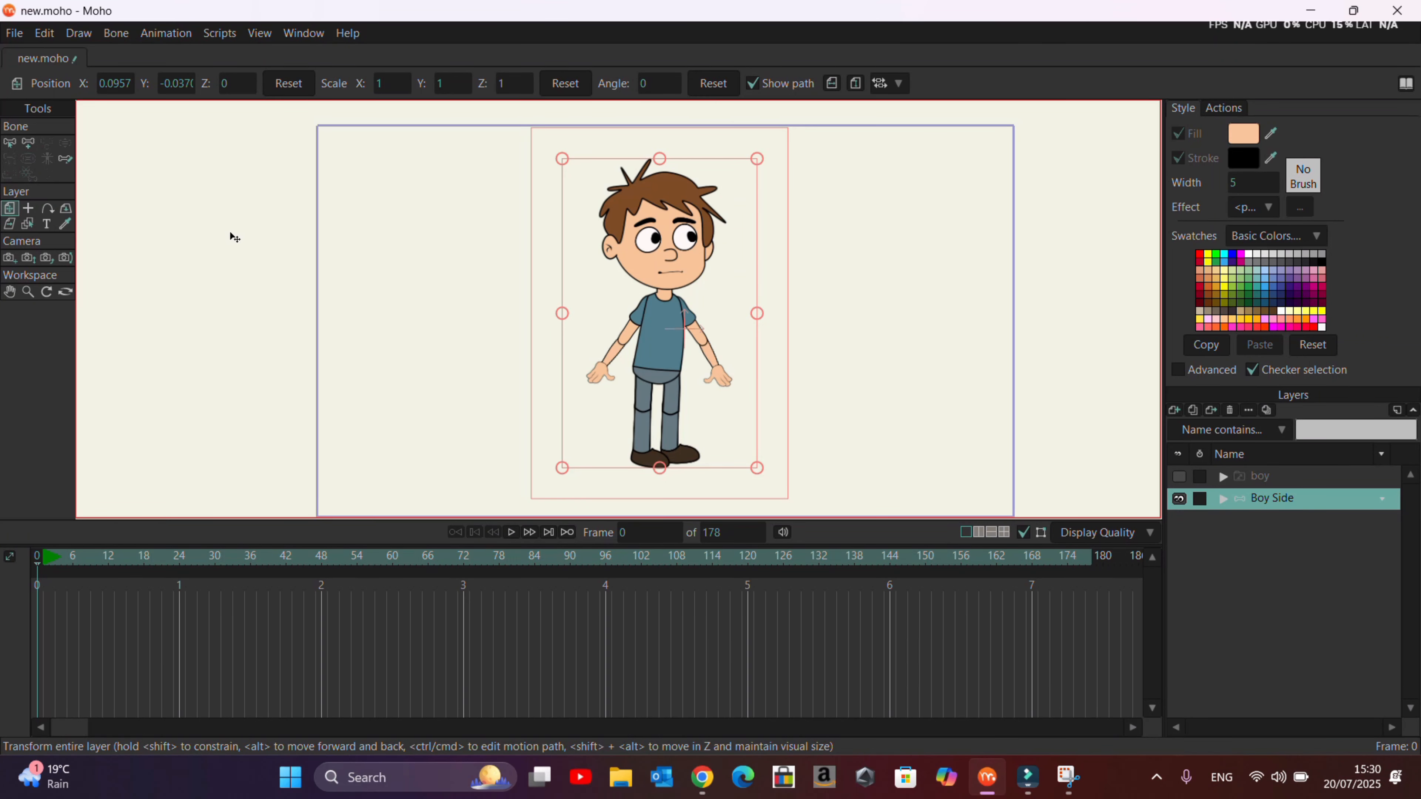
Draw a horizontal root bone from the pelvis, two spine bones up to the neck and a bone running up the head.
left_click(29, 145)
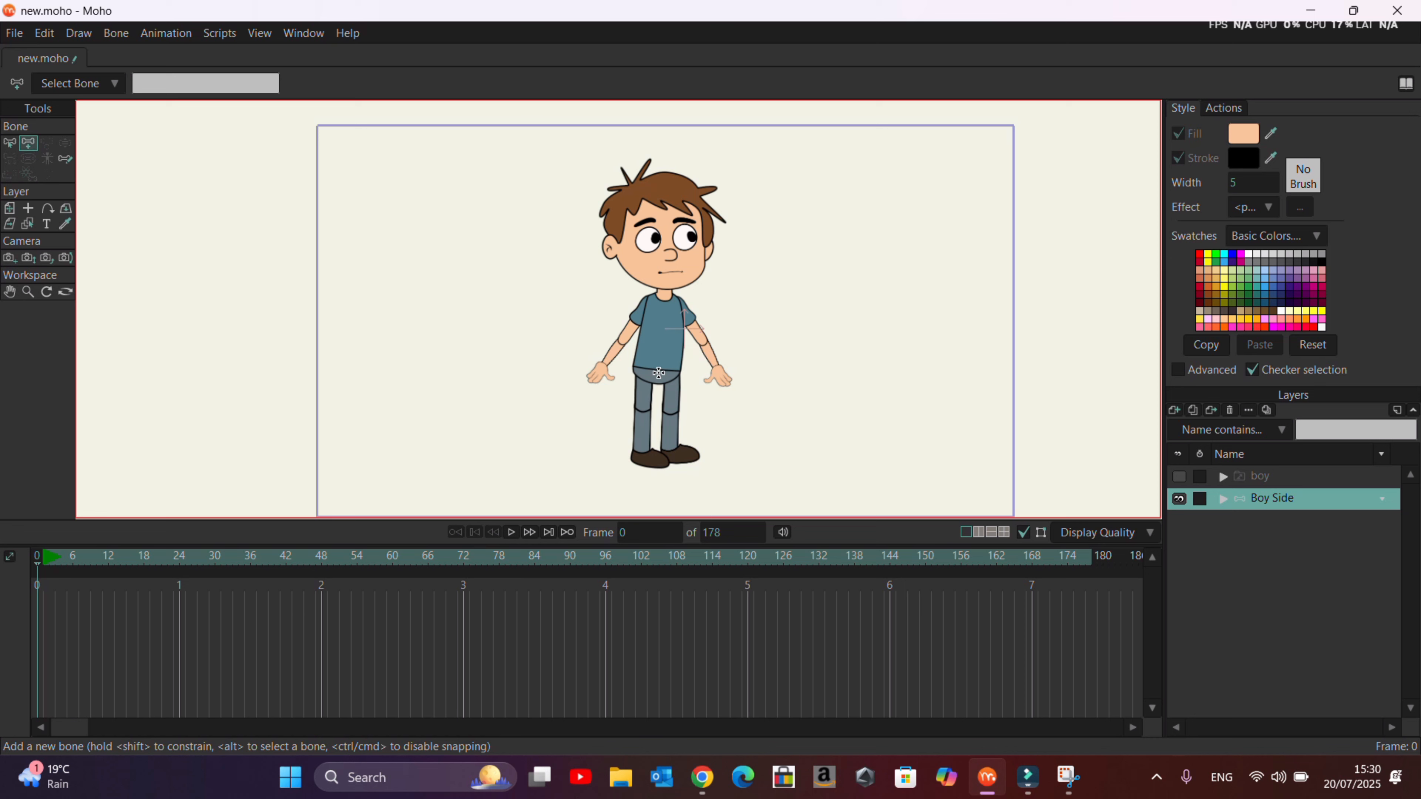
left_click_drag(658, 371, 572, 371)
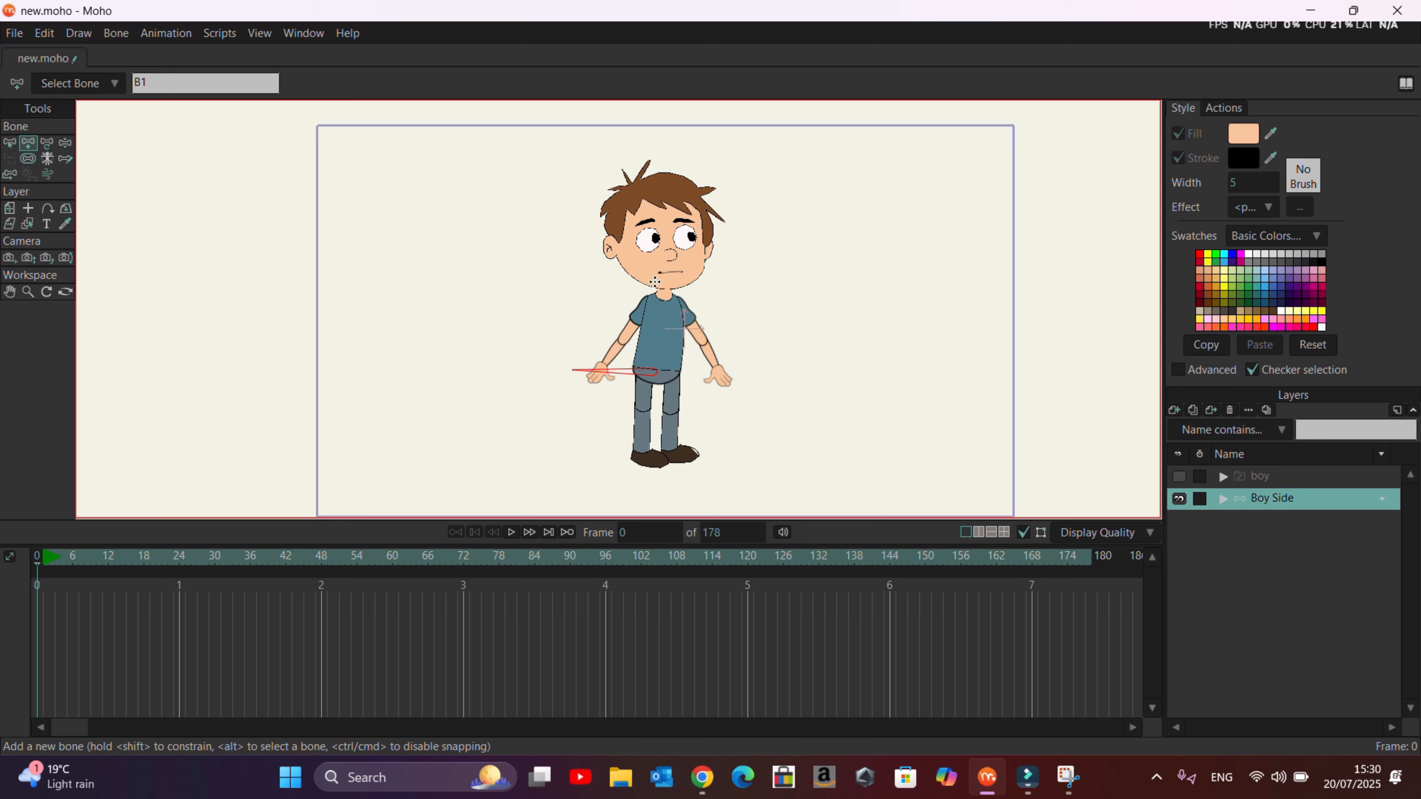
scroll(658, 372, "up", 5)
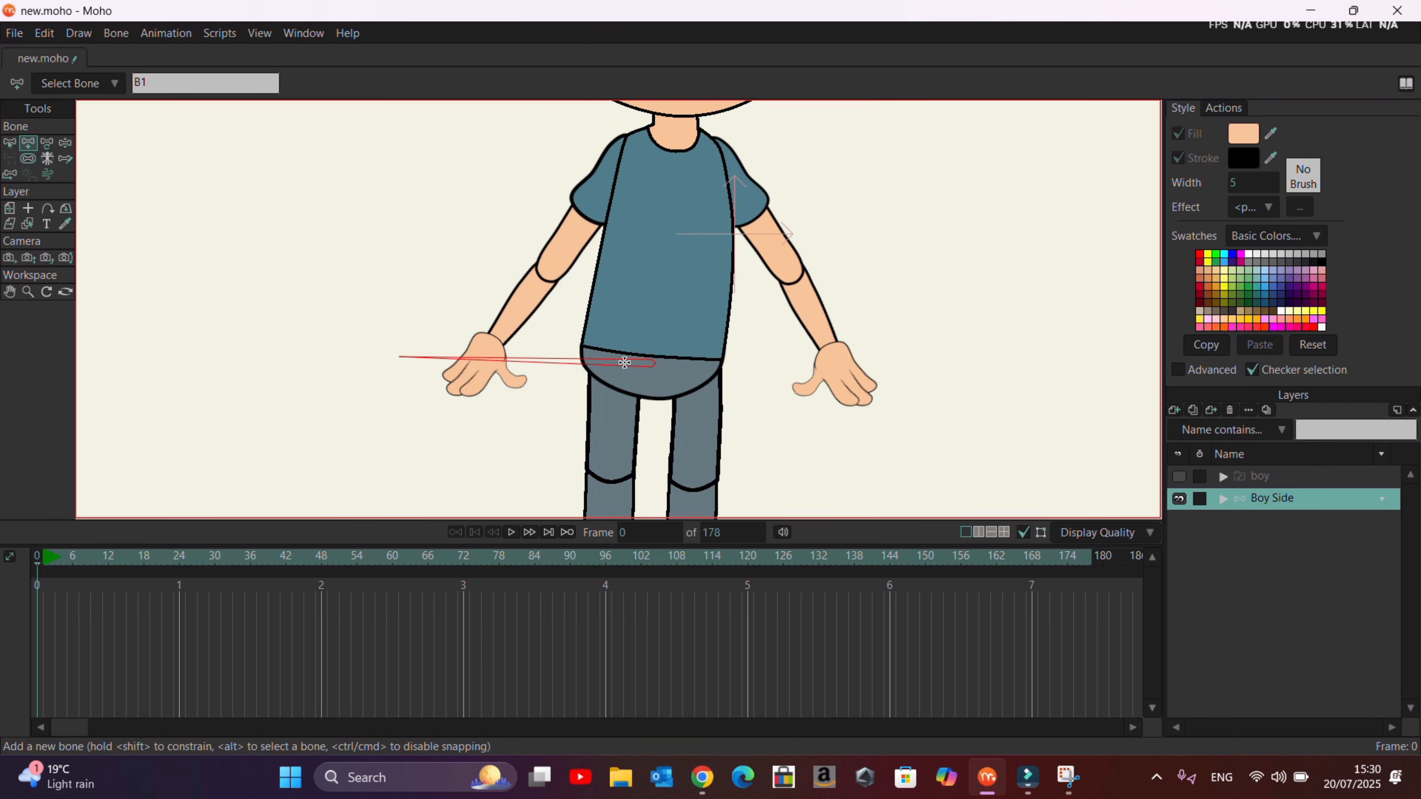
scroll(647, 407, "down", 2)
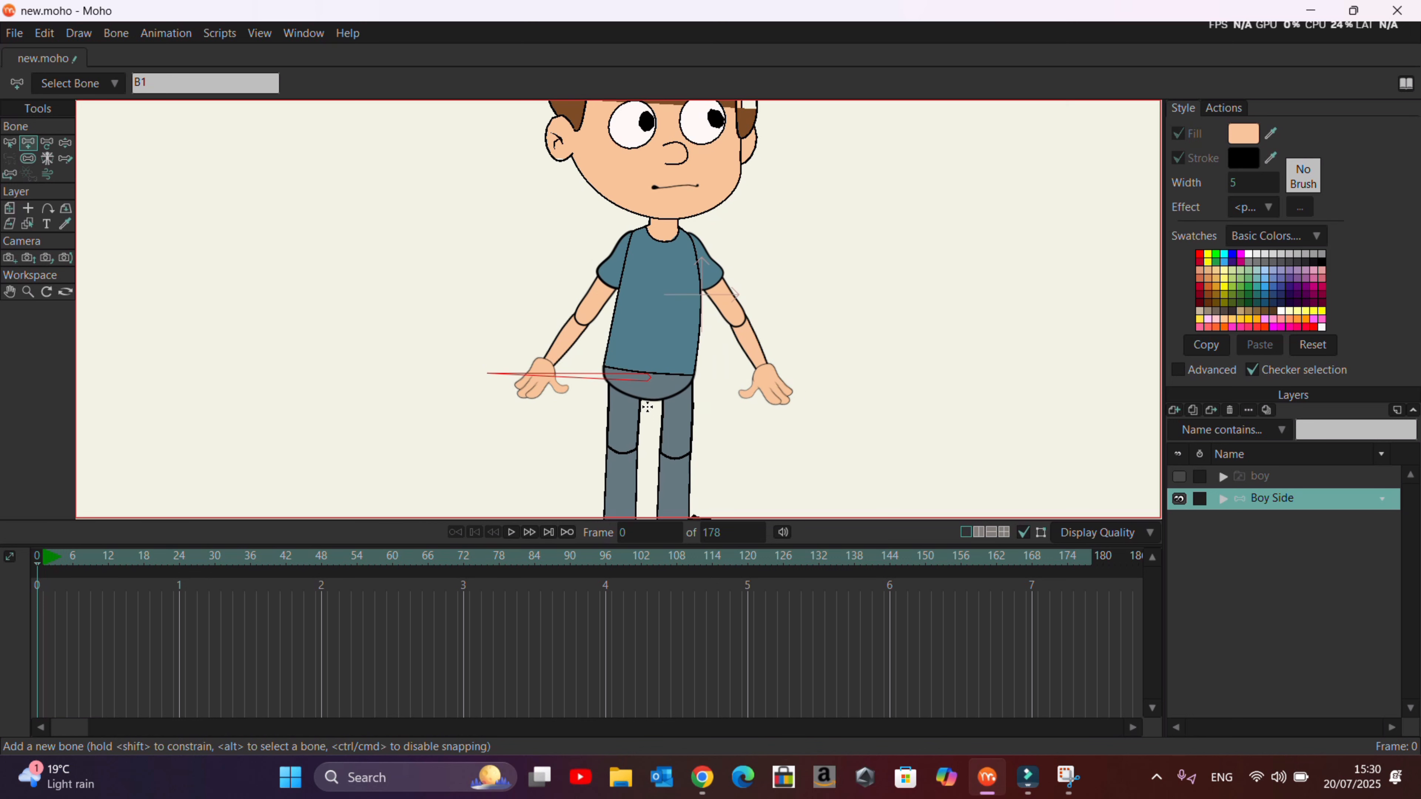
left_click(648, 368)
left_click_drag(647, 367, 656, 305)
mouse_move(655, 304)
left_mouse_down()
mouse_move(664, 223)
mouse_move(662, 237)
left_mouse_up()
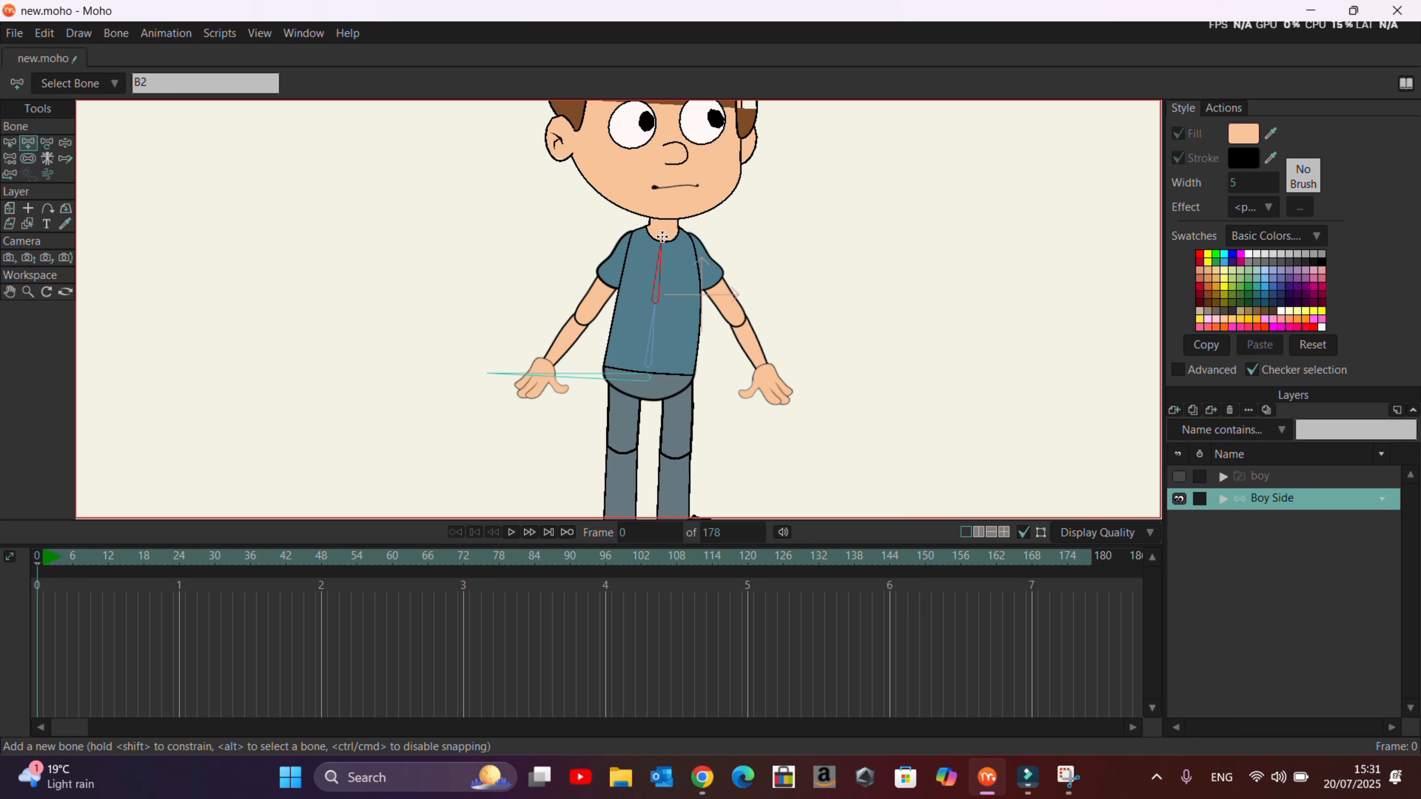
left_click_drag(664, 220, 668, 144)
From the upper spine bone, add shoulder, upper arm, forearm and hand bones along the character's left arm.
scroll(668, 136, "down", 3)
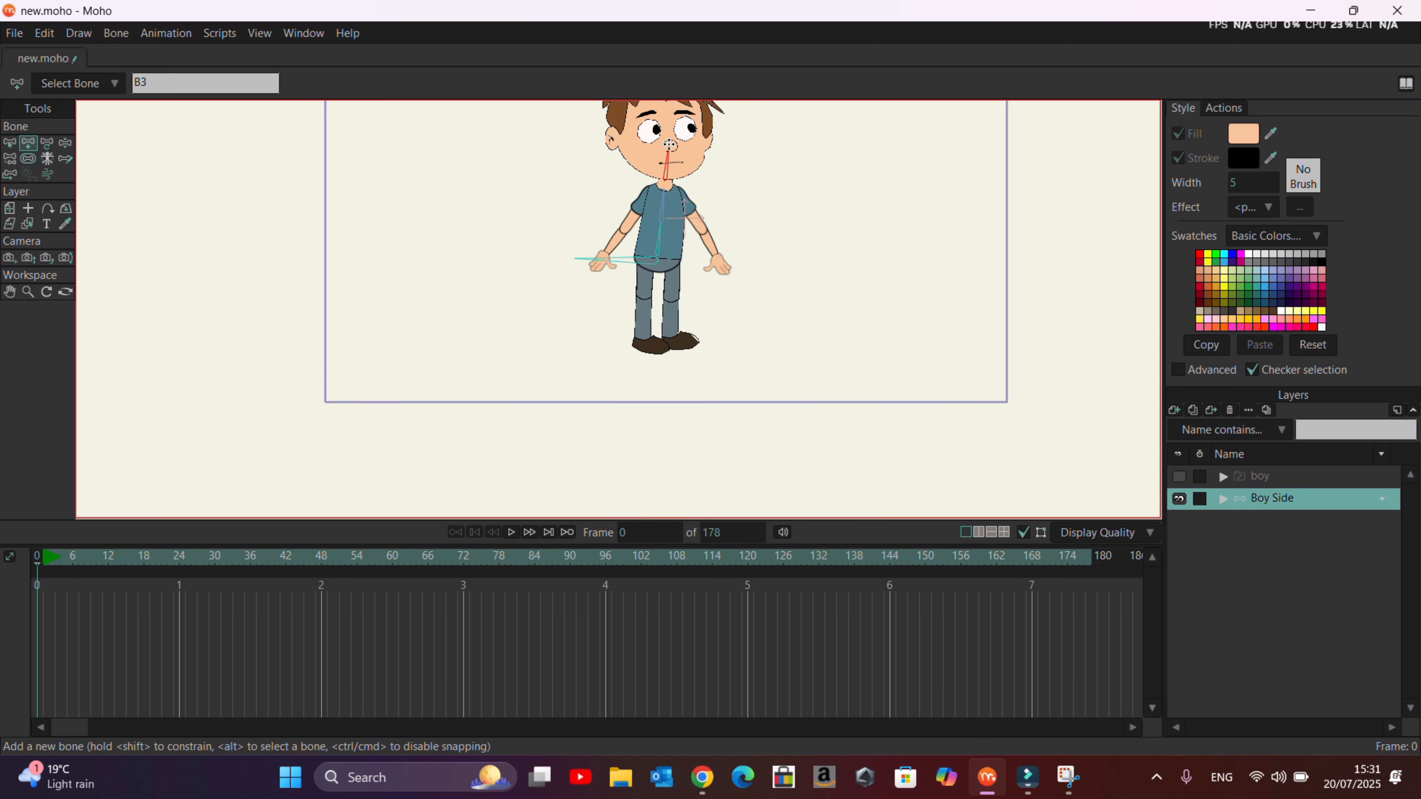
scroll(669, 144, "up", 3)
key("z")
left_click(636, 248)
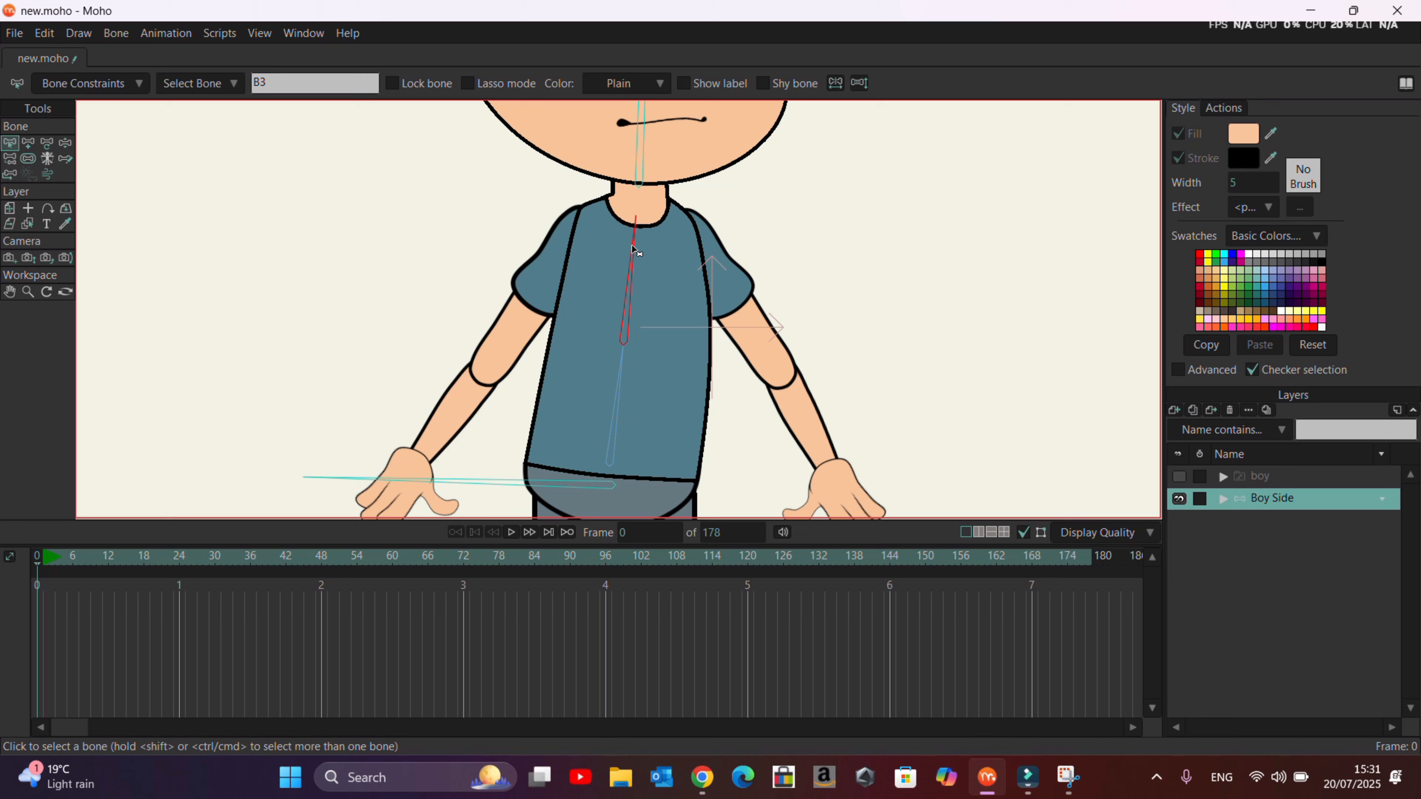
left_click(29, 147)
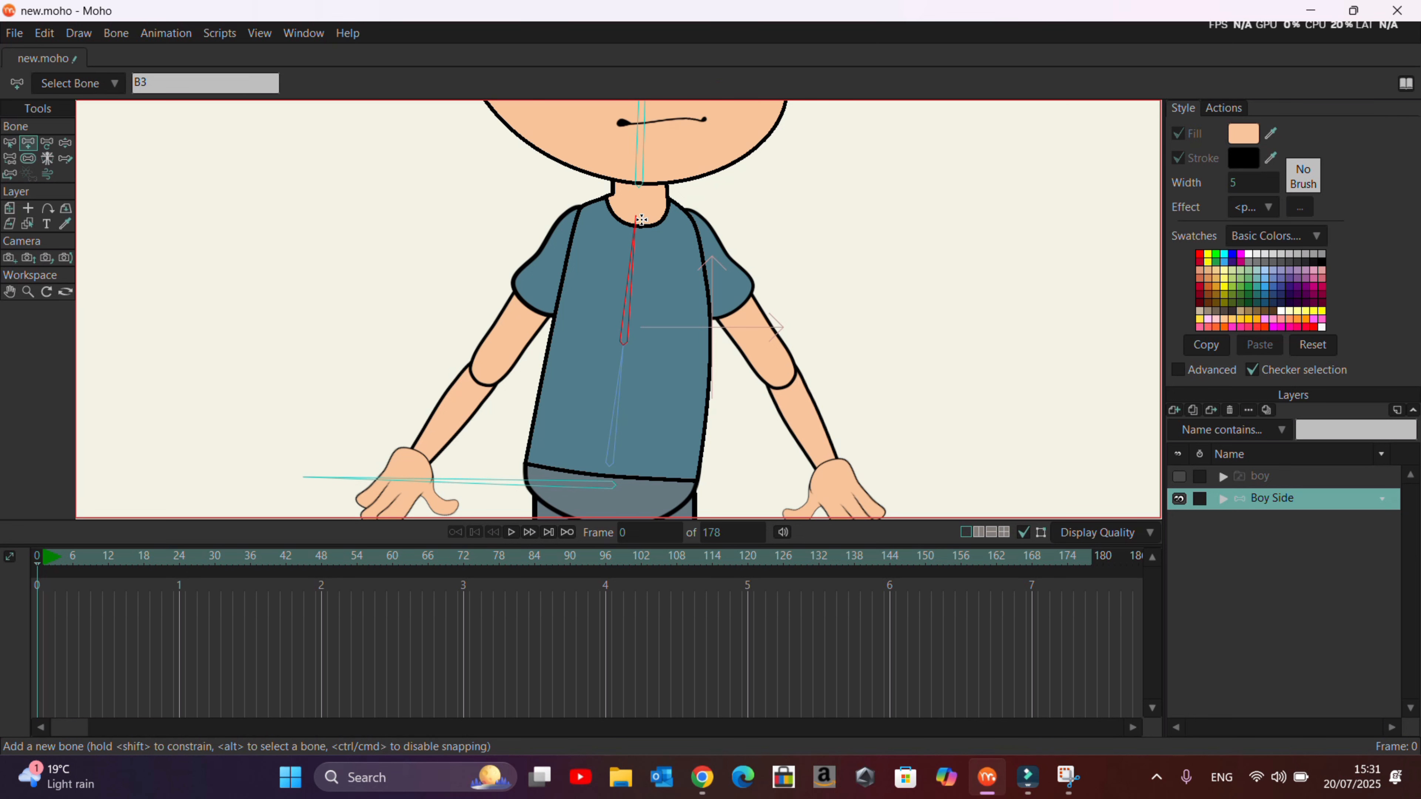
left_click_drag(643, 220, 704, 224)
left_click_drag(702, 224, 833, 480)
scroll(834, 483, "down", 5)
scroll(840, 502, "up", 6)
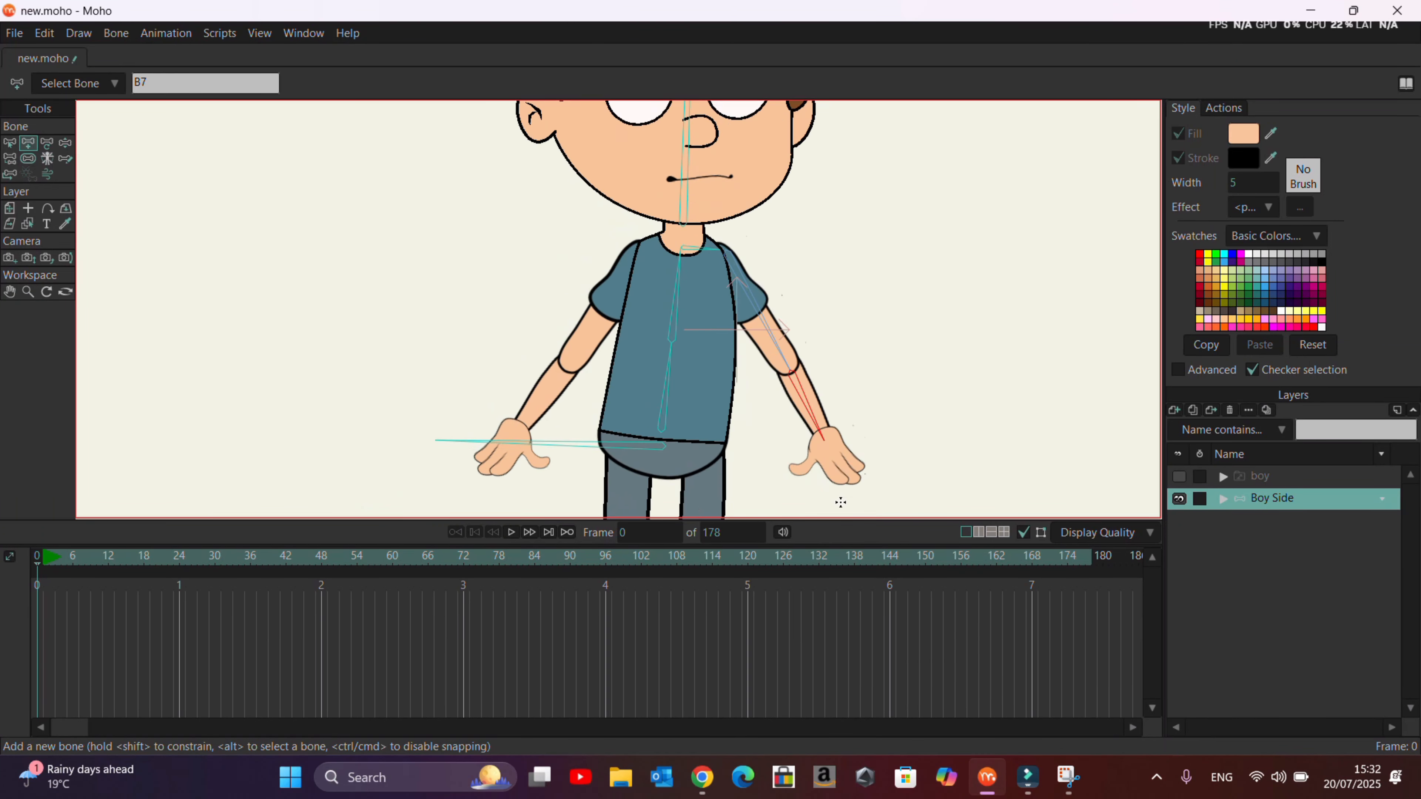
left_click_drag(816, 395, 872, 486)
Reselect the upper spine bone and add shoulder, upper arm, forearm and hand bones along the character's right arm.
scroll(872, 485, "down", 4)
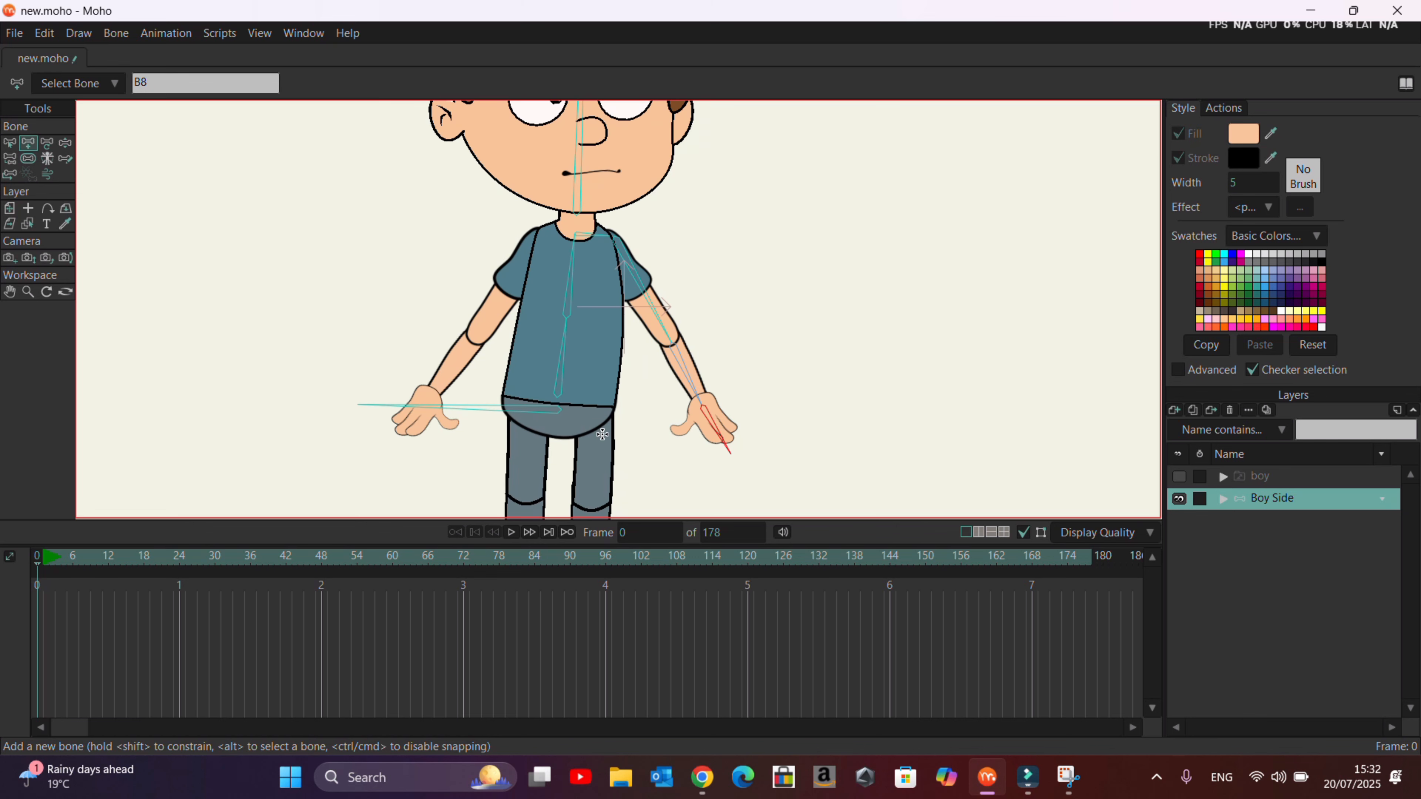
left_click(10, 144)
left_click(574, 249)
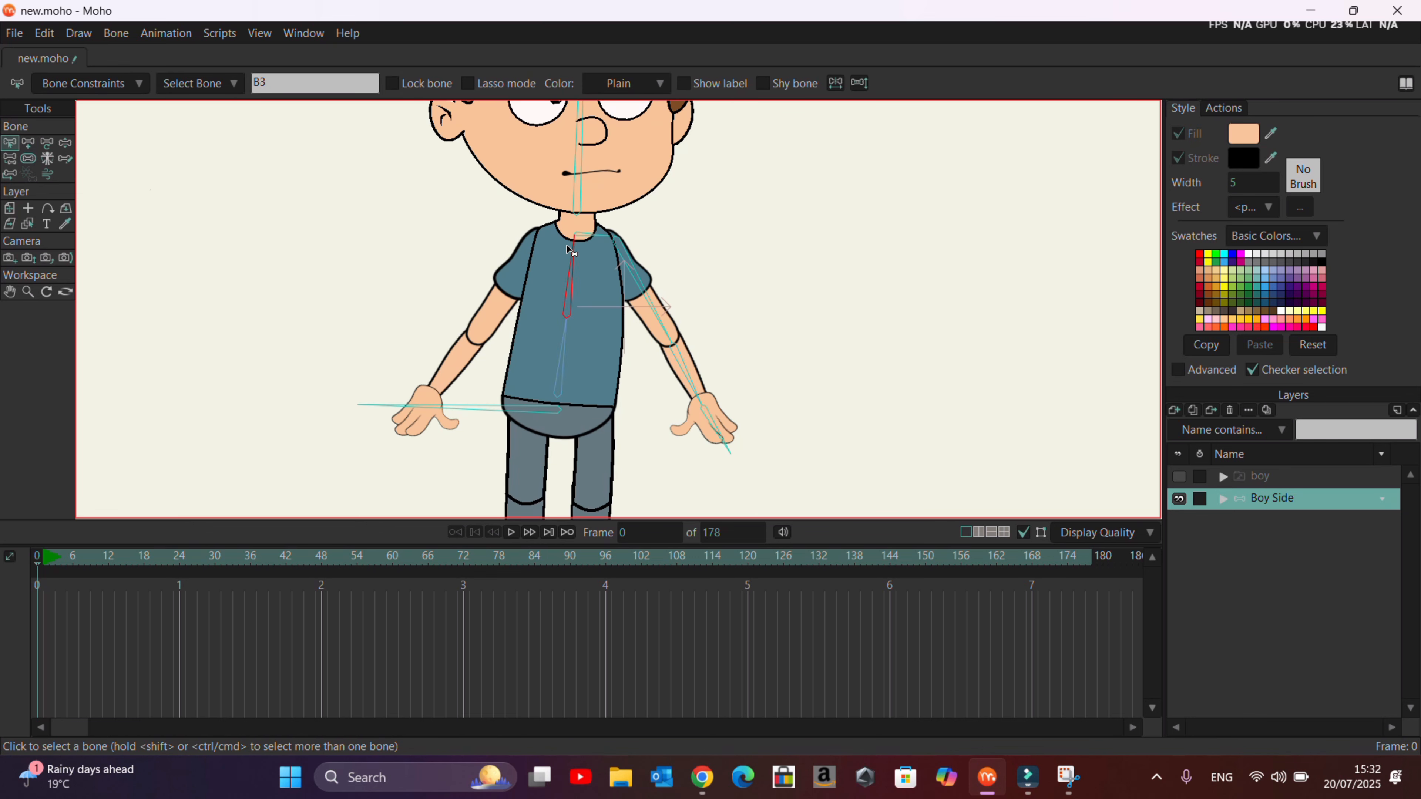
key("a")
scroll(571, 250, "up", 2)
left_click_drag(609, 237, 398, 474)
scroll(414, 437, "down", 3)
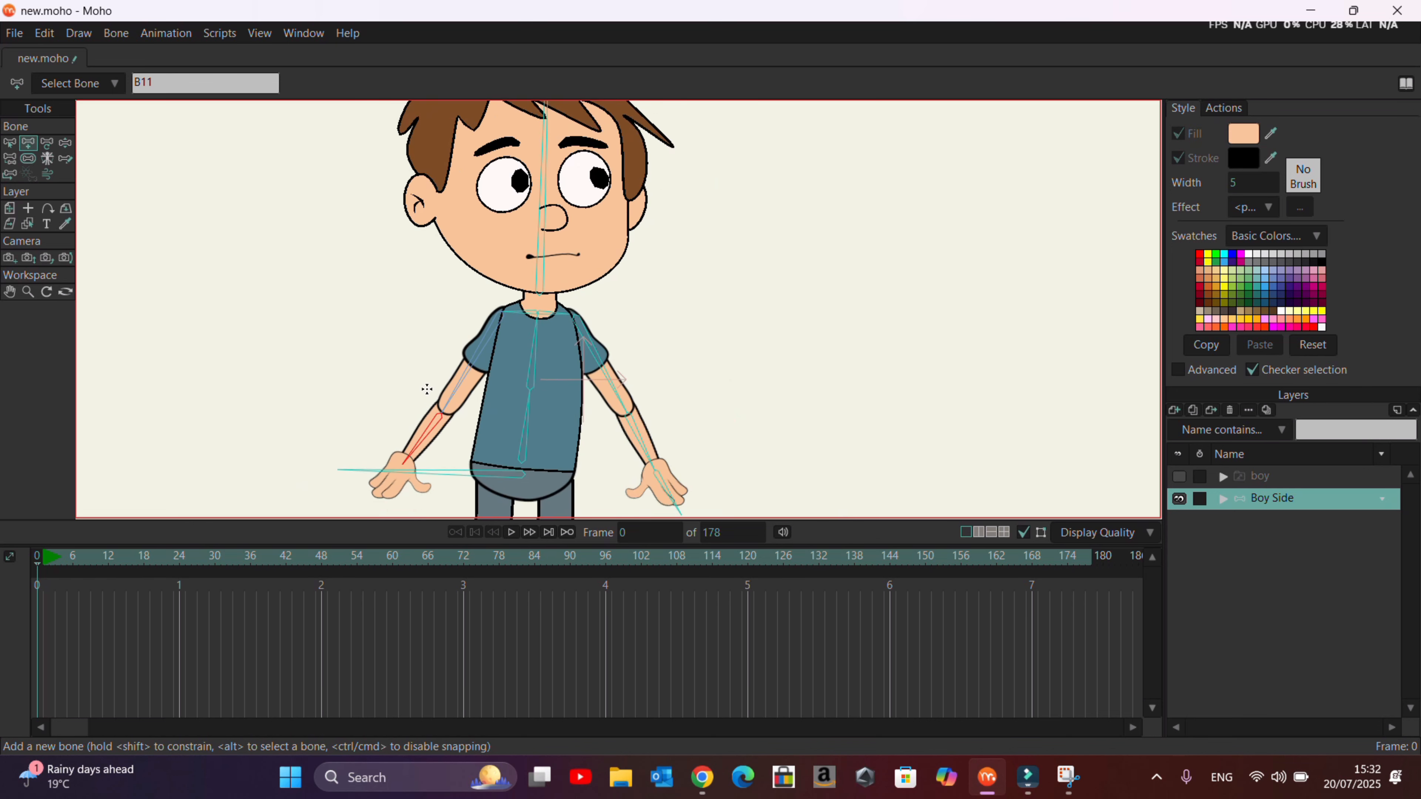
scroll(396, 476, "up", 5)
left_click_drag(404, 400, 332, 480)
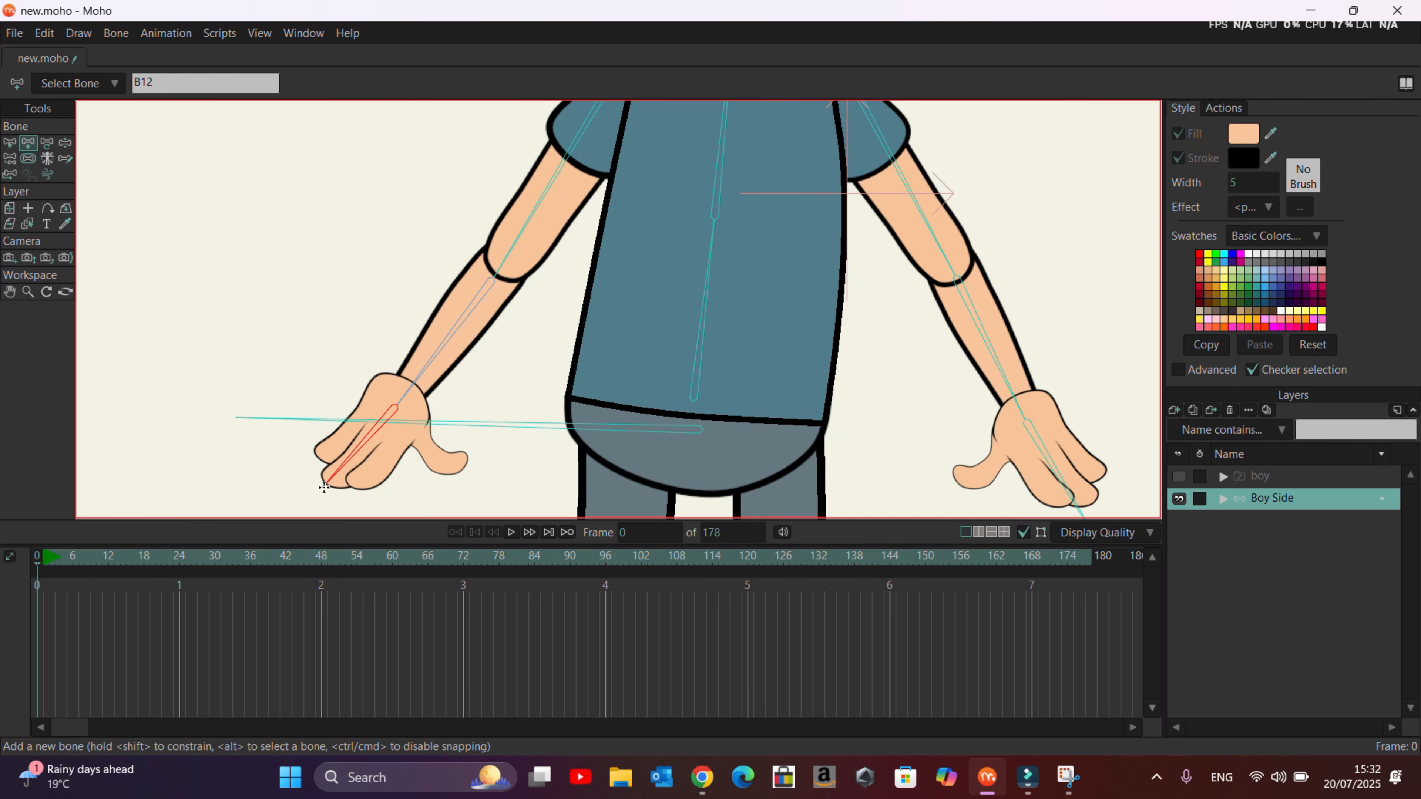
From the root bone, add a short hip bone and thigh, shin and foot bones down the character's left leg.
scroll(332, 480, "down", 3)
key("z")
left_click(632, 278)
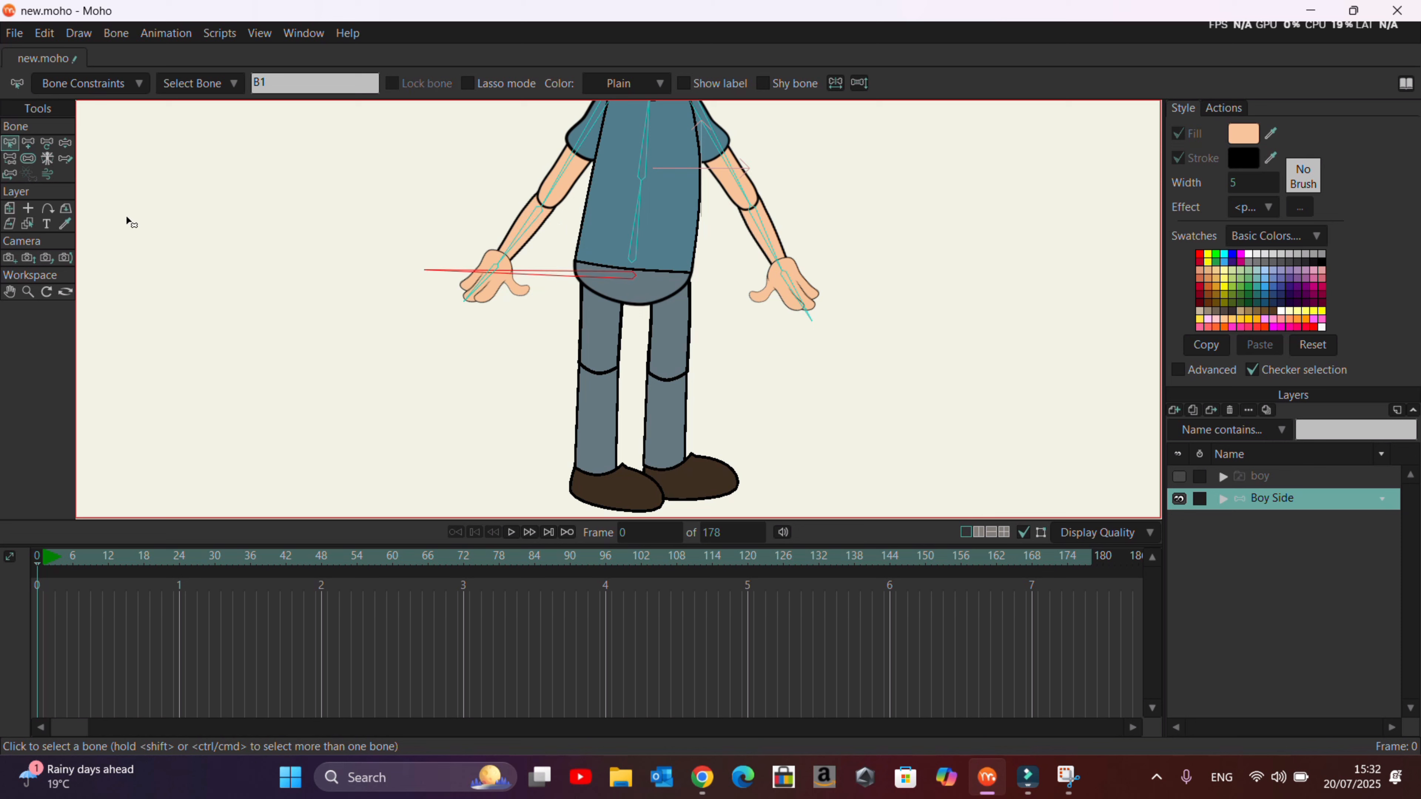
left_click(28, 143)
left_click_drag(630, 276, 629, 307)
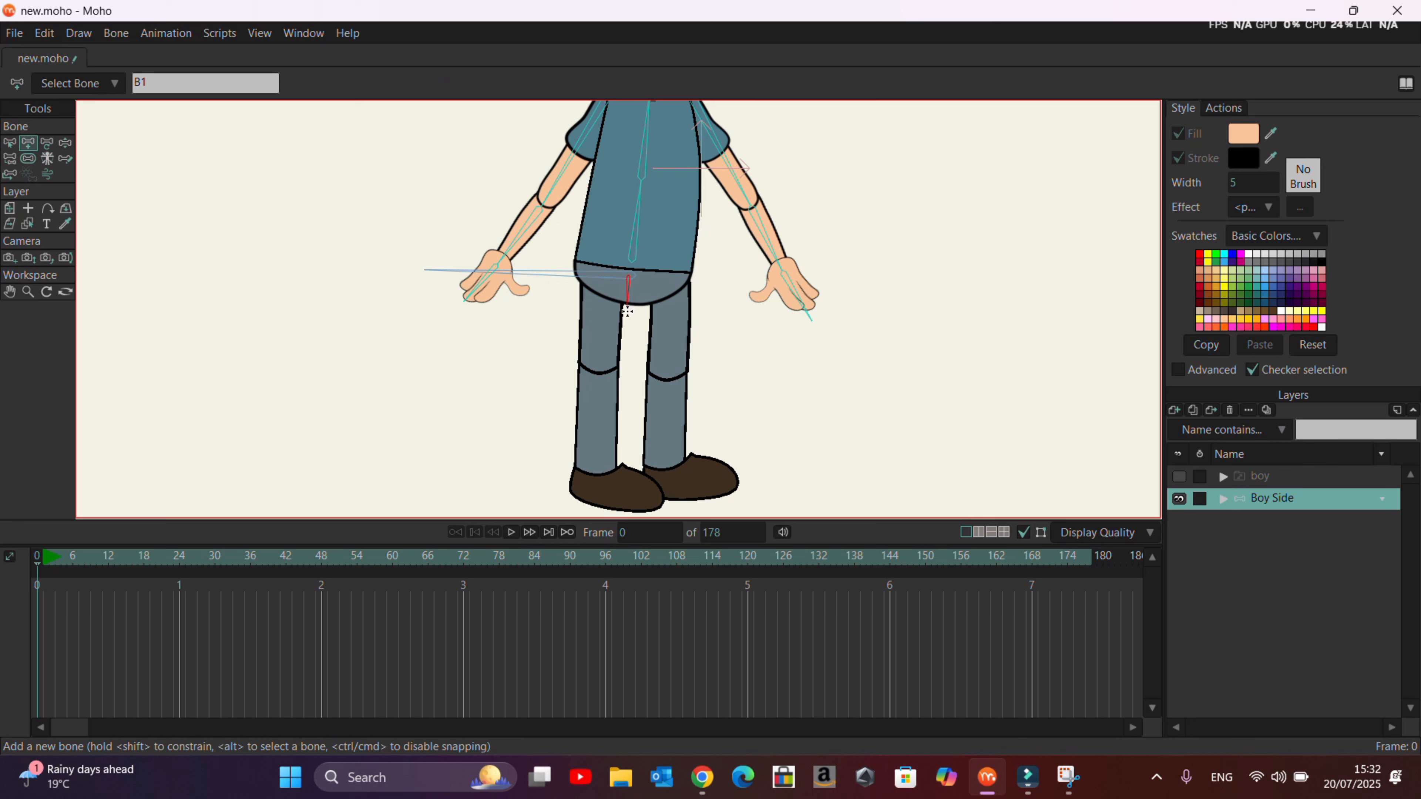
left_click_drag(674, 278, 730, 489)
Return to the hip bone and add thigh, shin and foot bones down the character's right leg.
left_click(618, 334, "alt")
left_click_drag(602, 277, 597, 370)
left_click_drag(597, 370, 594, 475)
left_click_drag(594, 470, 648, 500)
Examine the influence areas of the bones over the whole character with the Manipulate Bones tool.
scroll(665, 330, "down", 5)
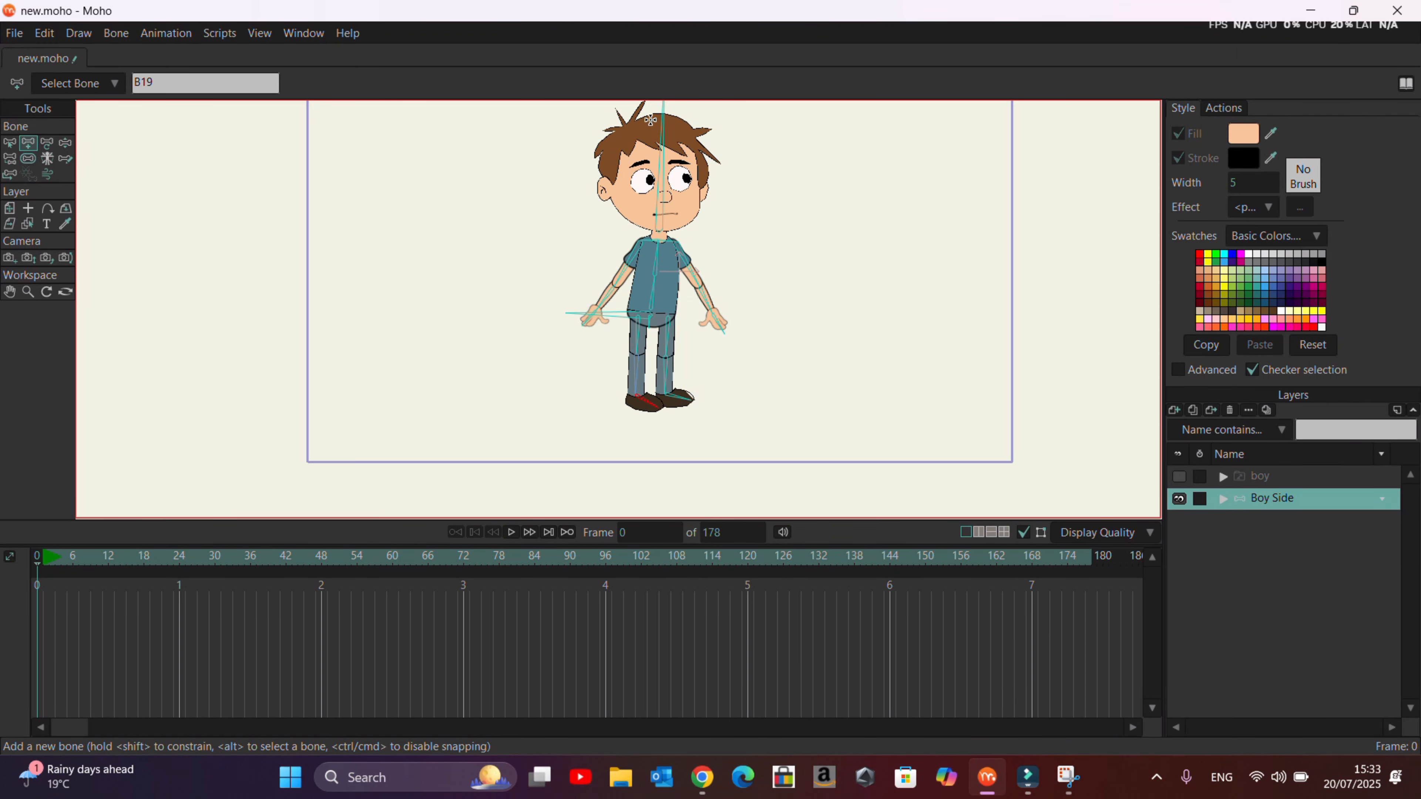
left_click(61, 147)
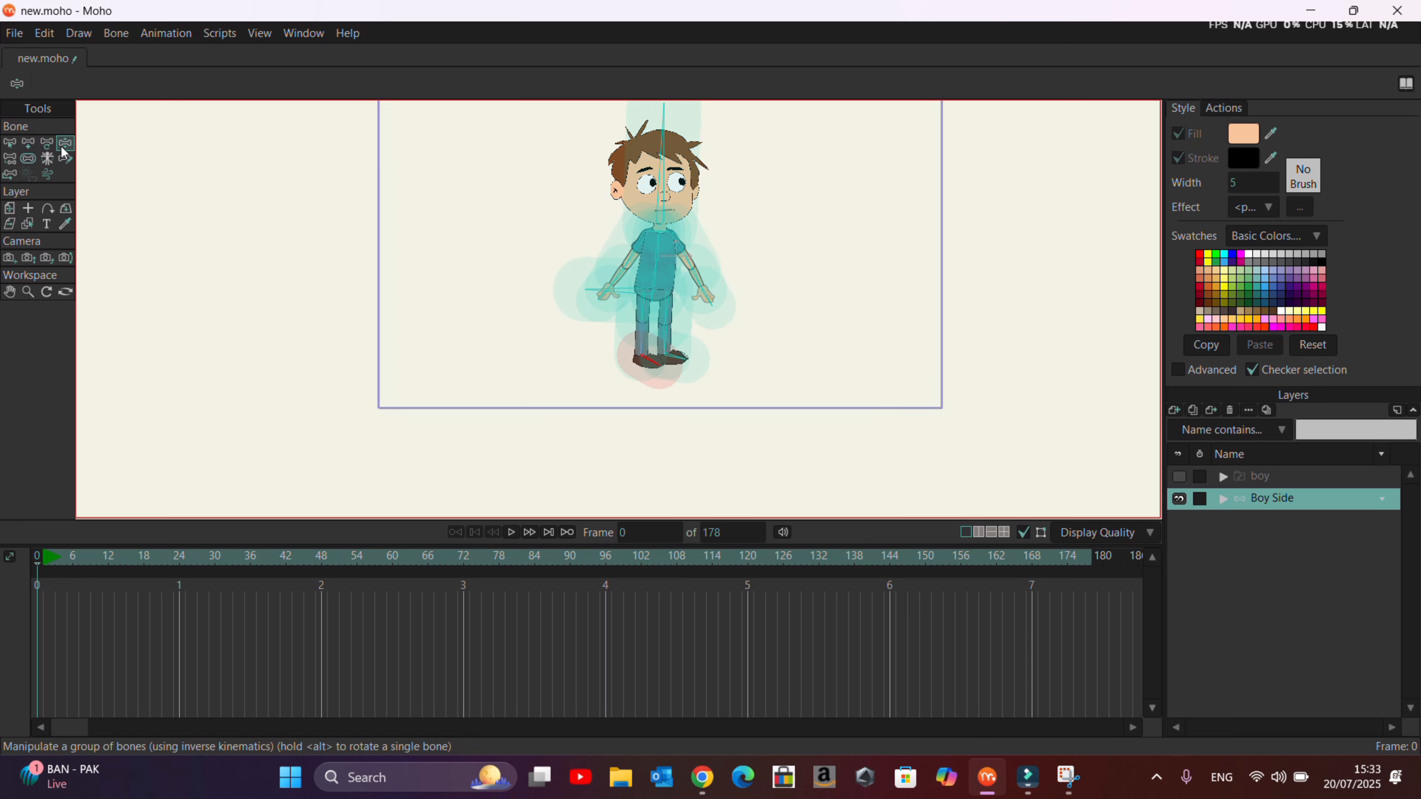
scroll(705, 252, "up", 5)
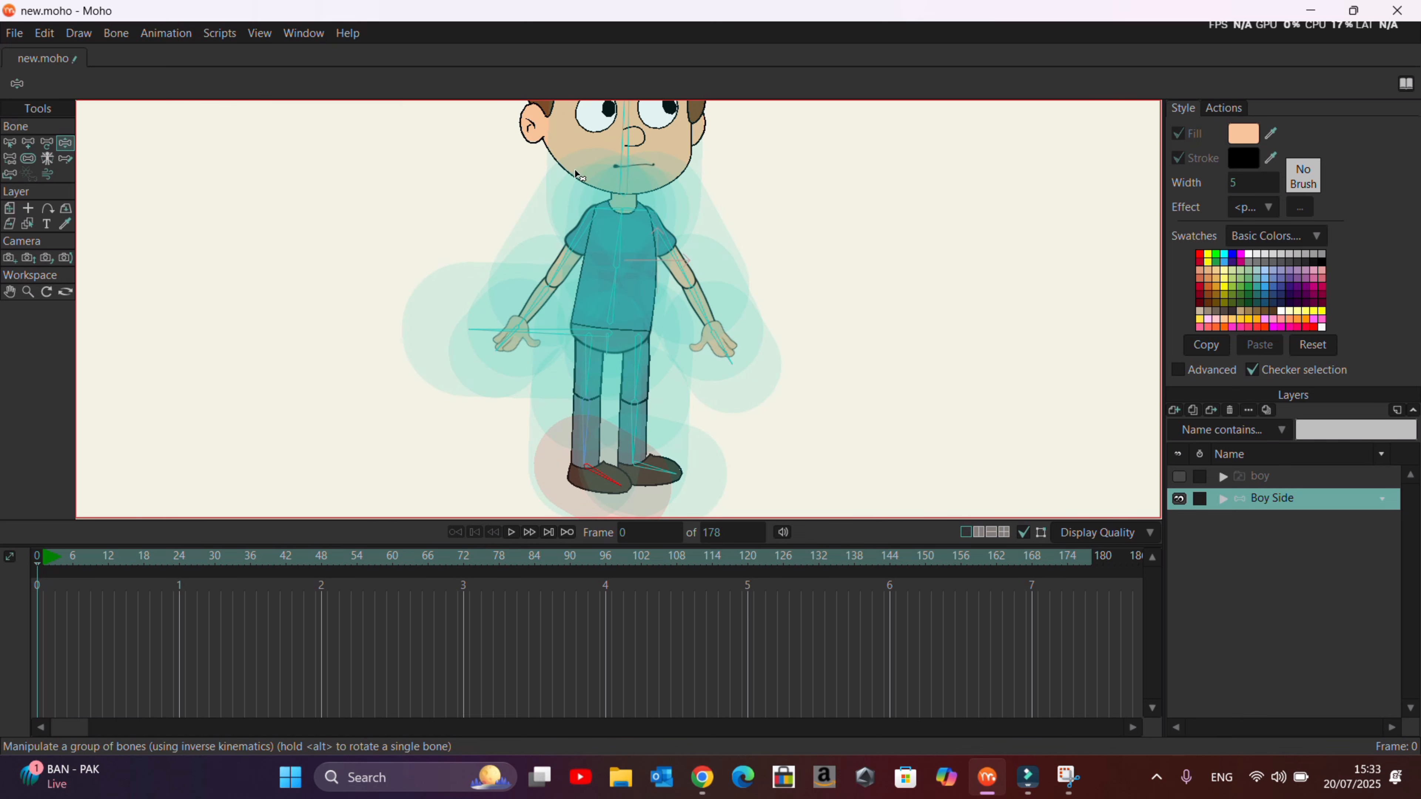
scroll(638, 258, "down", 3)
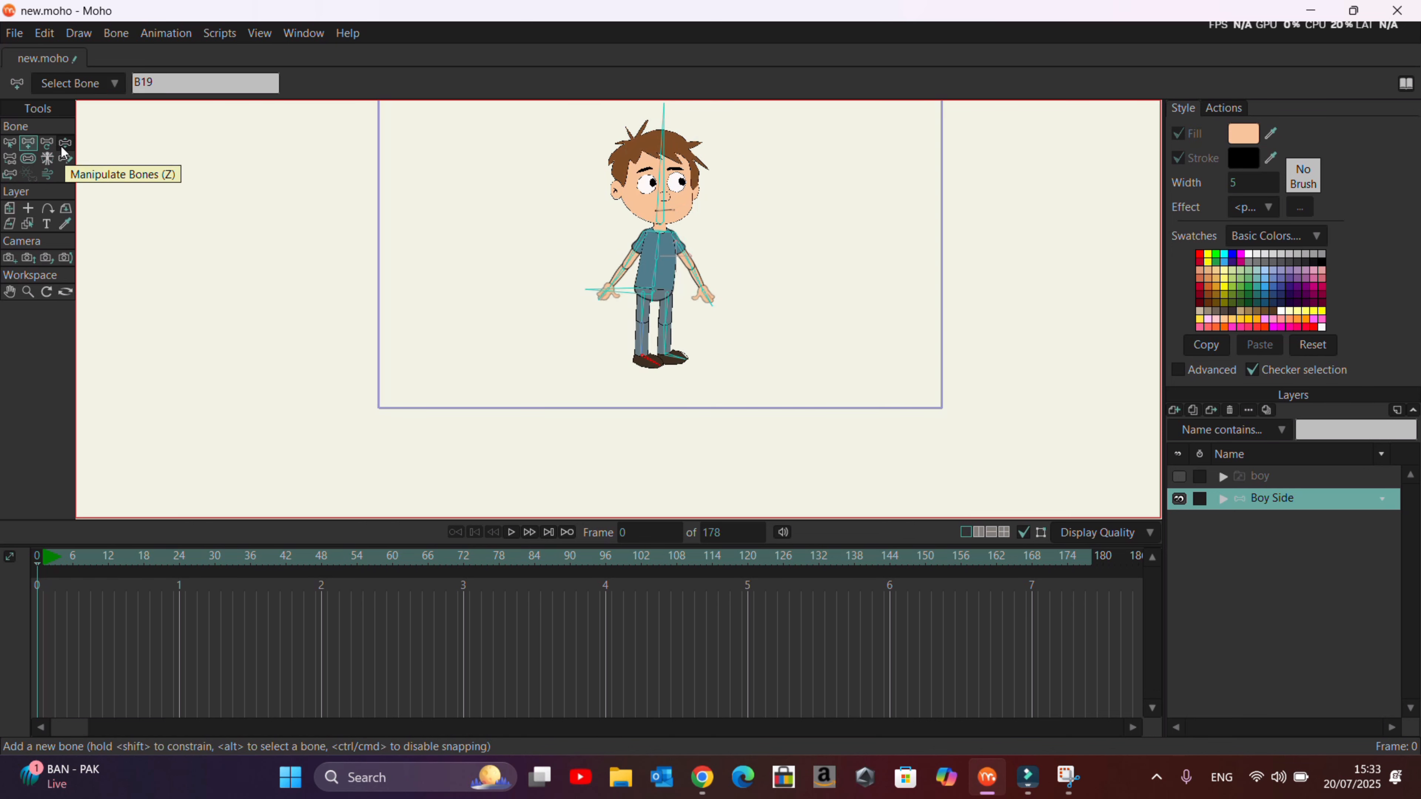
left_click(60, 146)
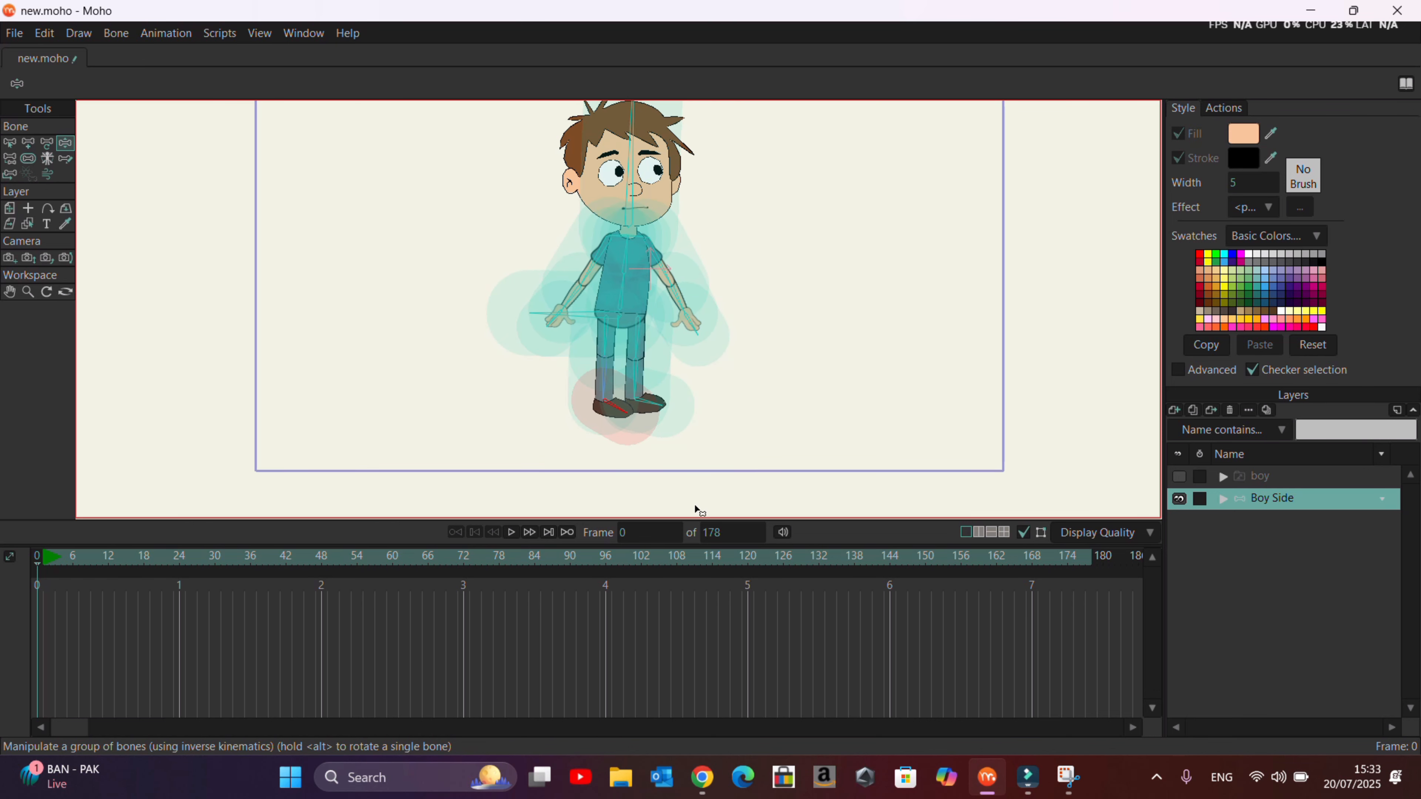
Set the strength of the selected right foot bone to 0.10 with the Bone Strength tool.
left_click(28, 158)
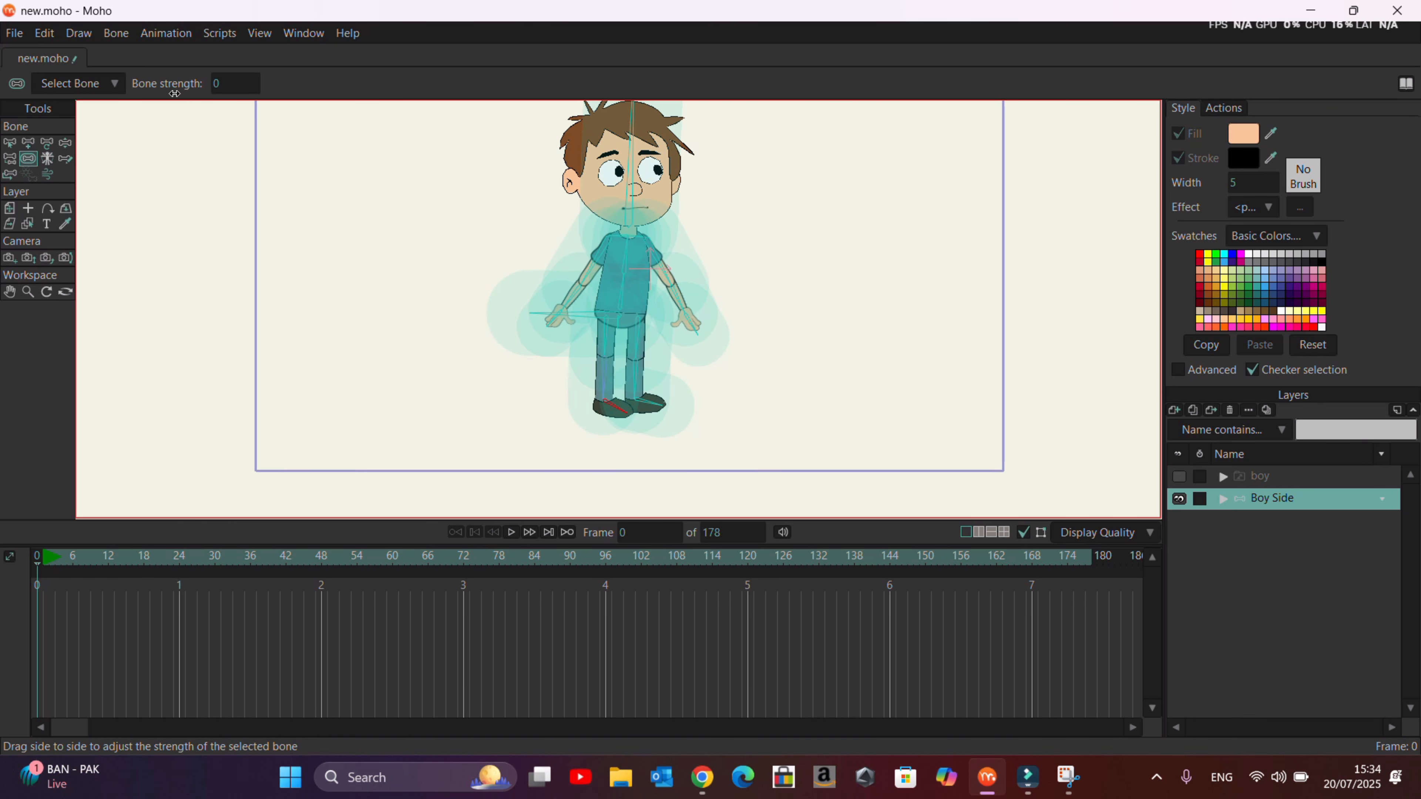
scroll(620, 417, "up", 3)
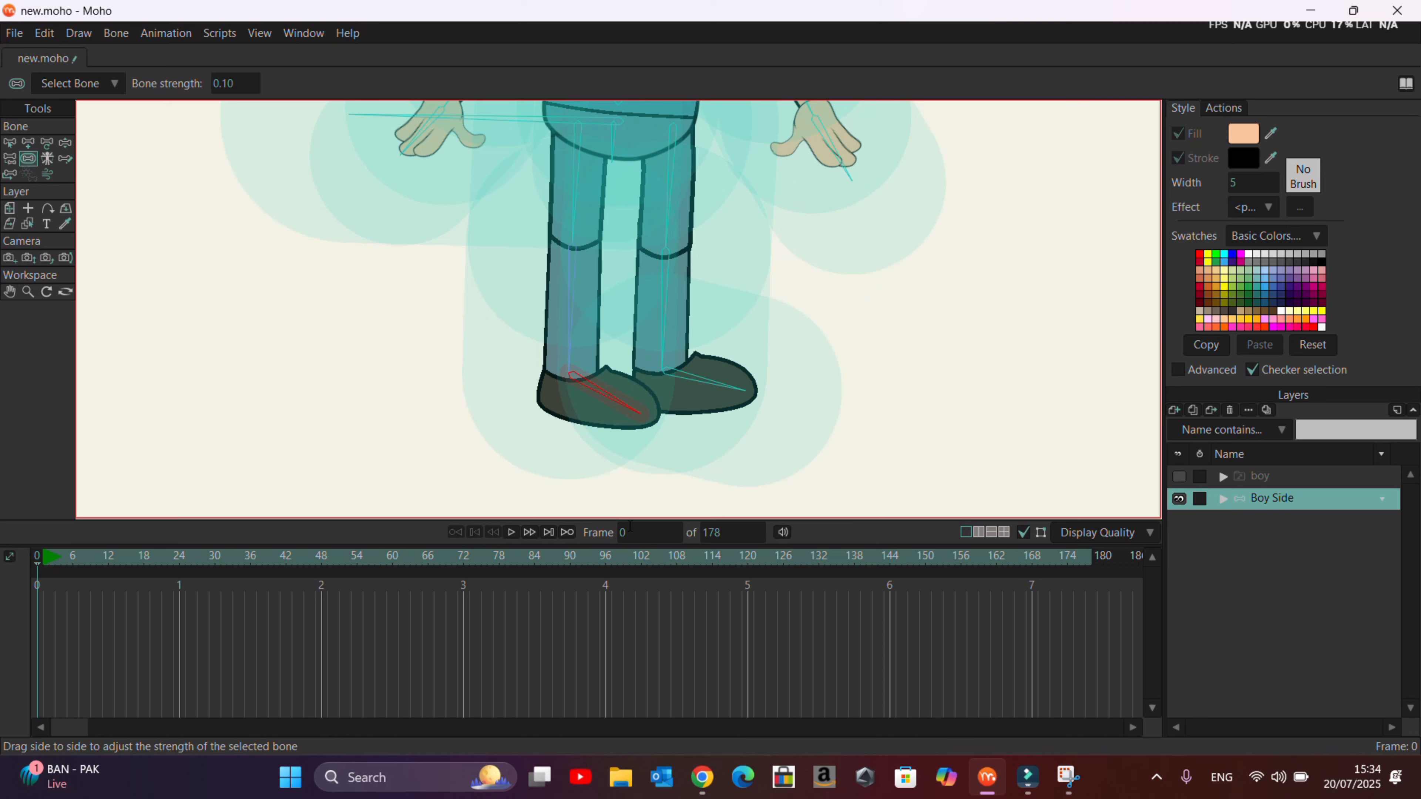
scroll(701, 450, "down", 3)
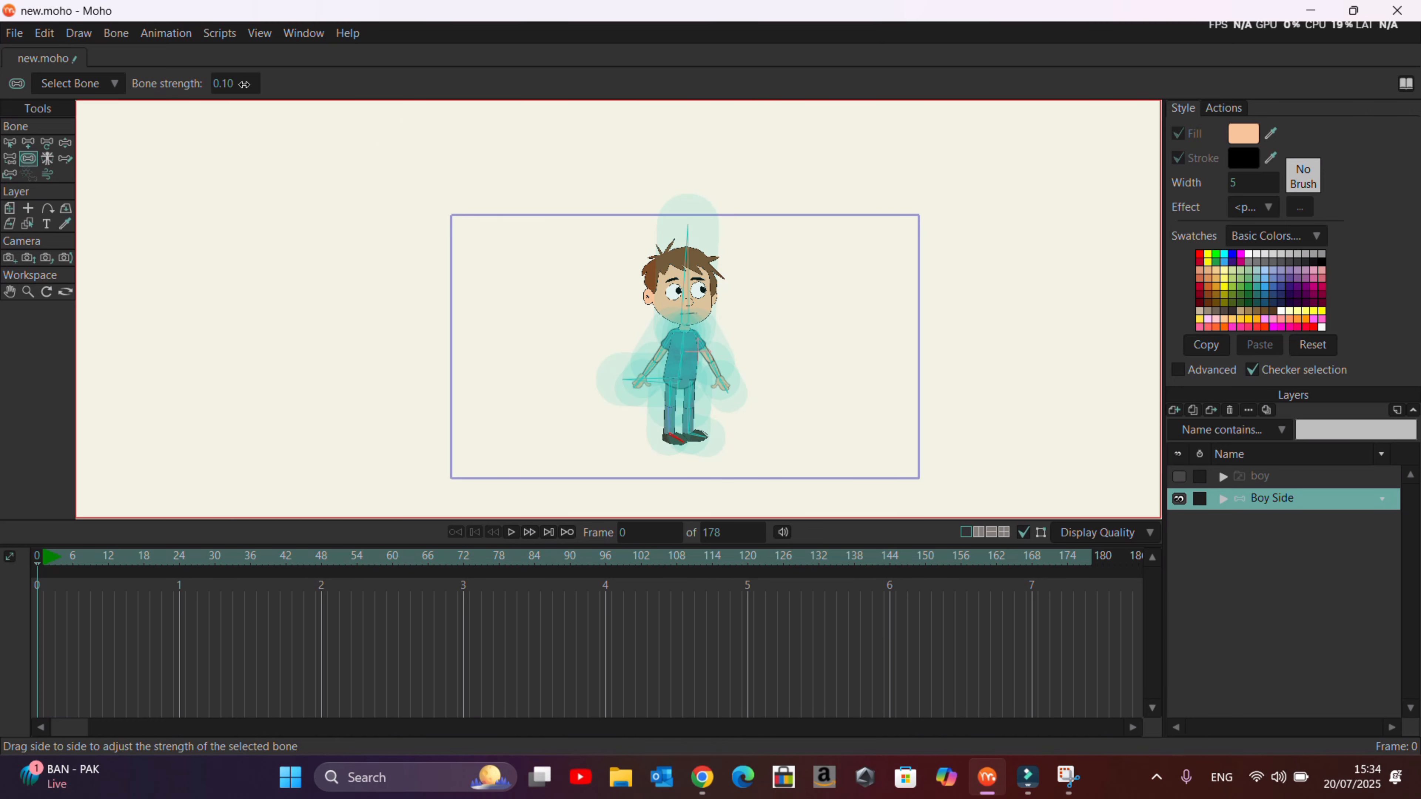
Select the upper arm bone of the character's left arm and set its strength to 0.025.
left_click(733, 351)
left_click(228, 84)
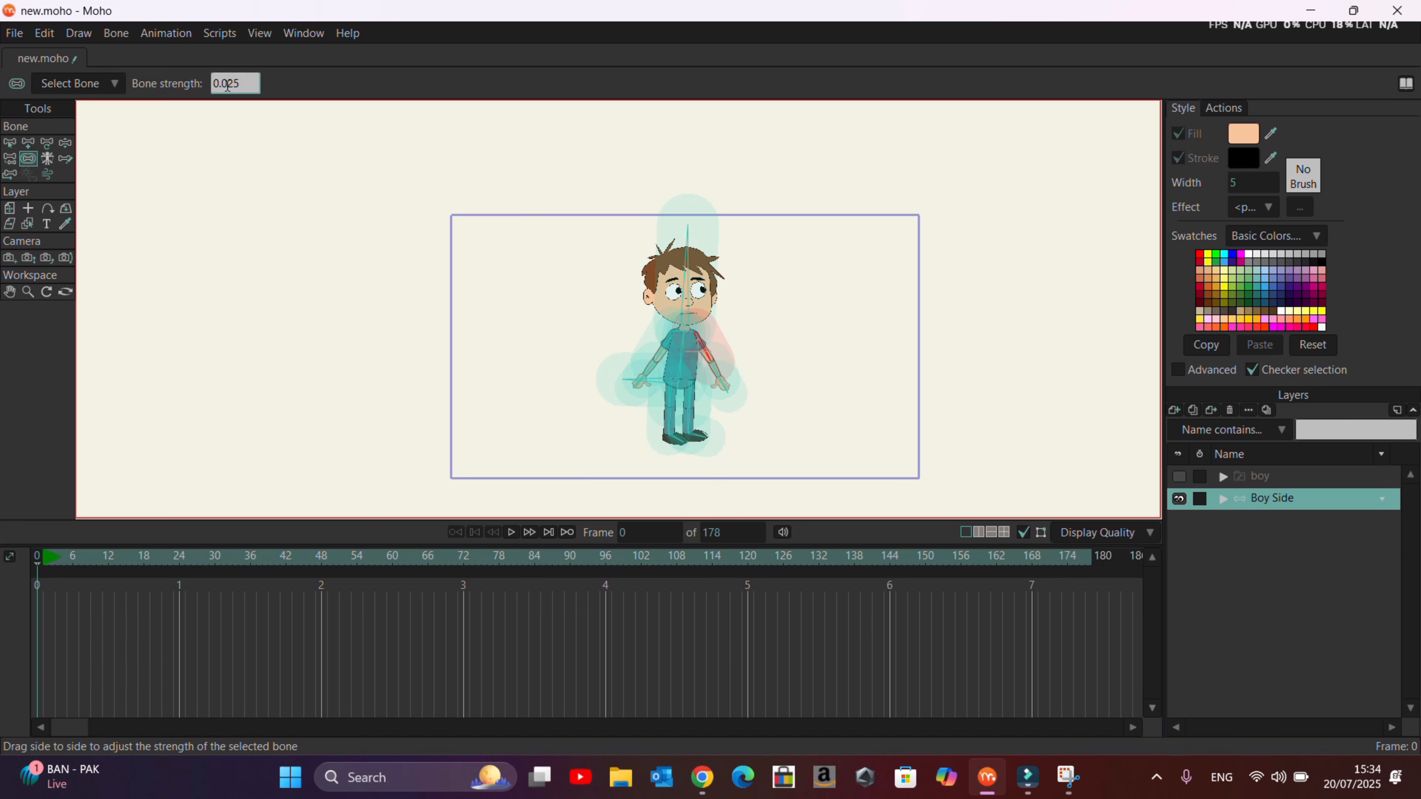
key("Return")
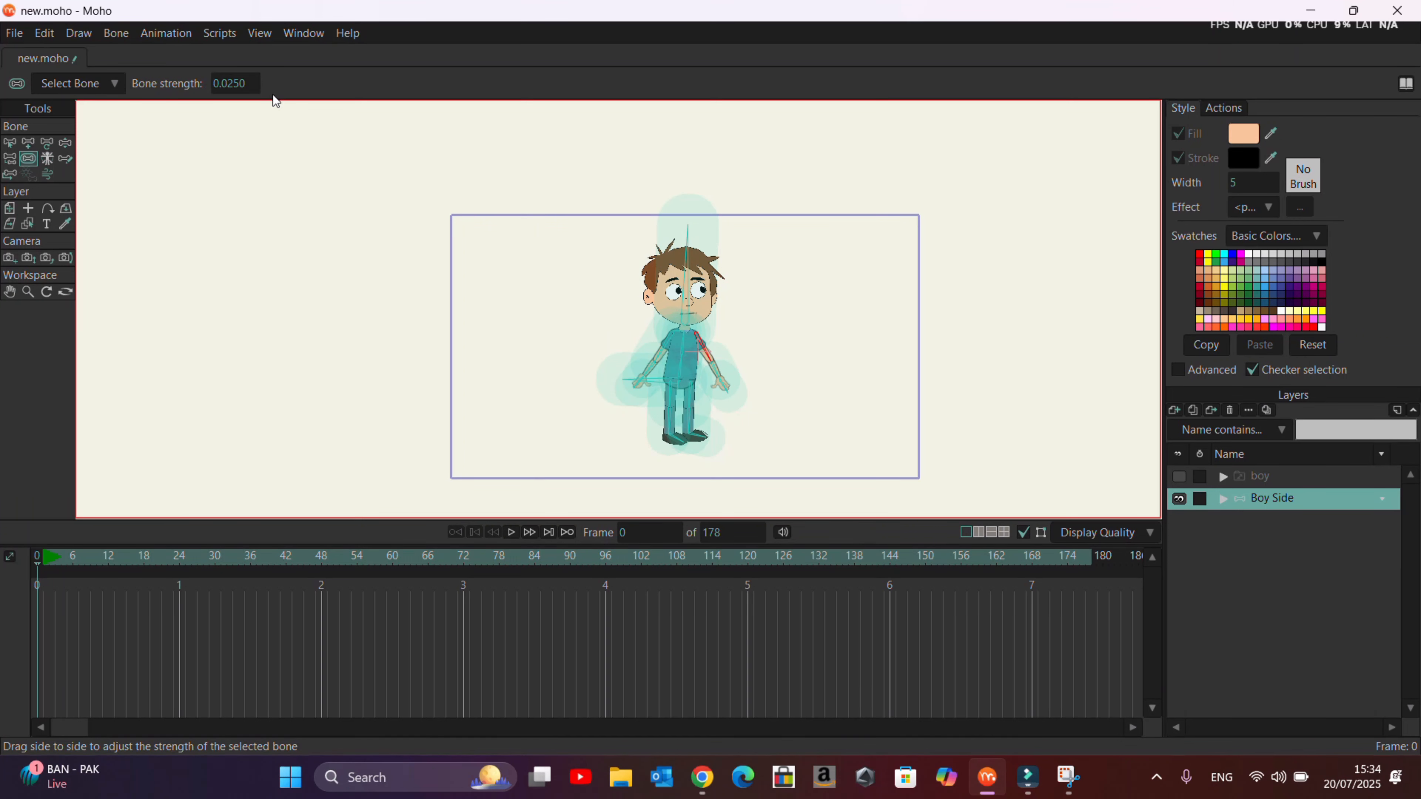
left_click_drag(257, 81, 244, 82)
left_click(245, 82)
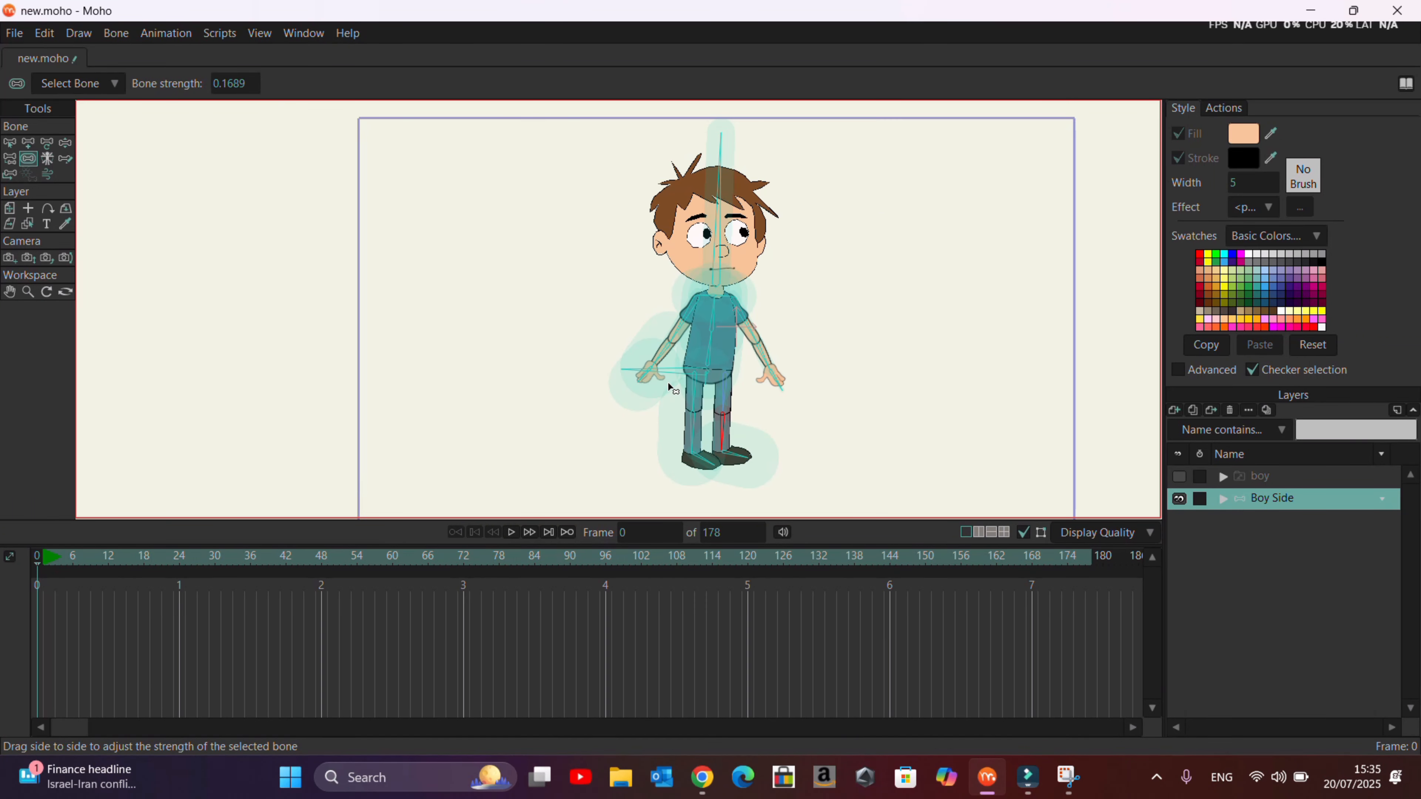
Reduce the strength of the right shin and left foot bones so their influence areas fit the leg and shoe shapes.
mouse_move(693, 428)
left_mouse_down()
mouse_move(596, 393)
mouse_move(683, 403)
left_mouse_up()
left_click(674, 367)
left_click_drag(776, 481, 704, 417)
scroll(704, 414, "up", 5)
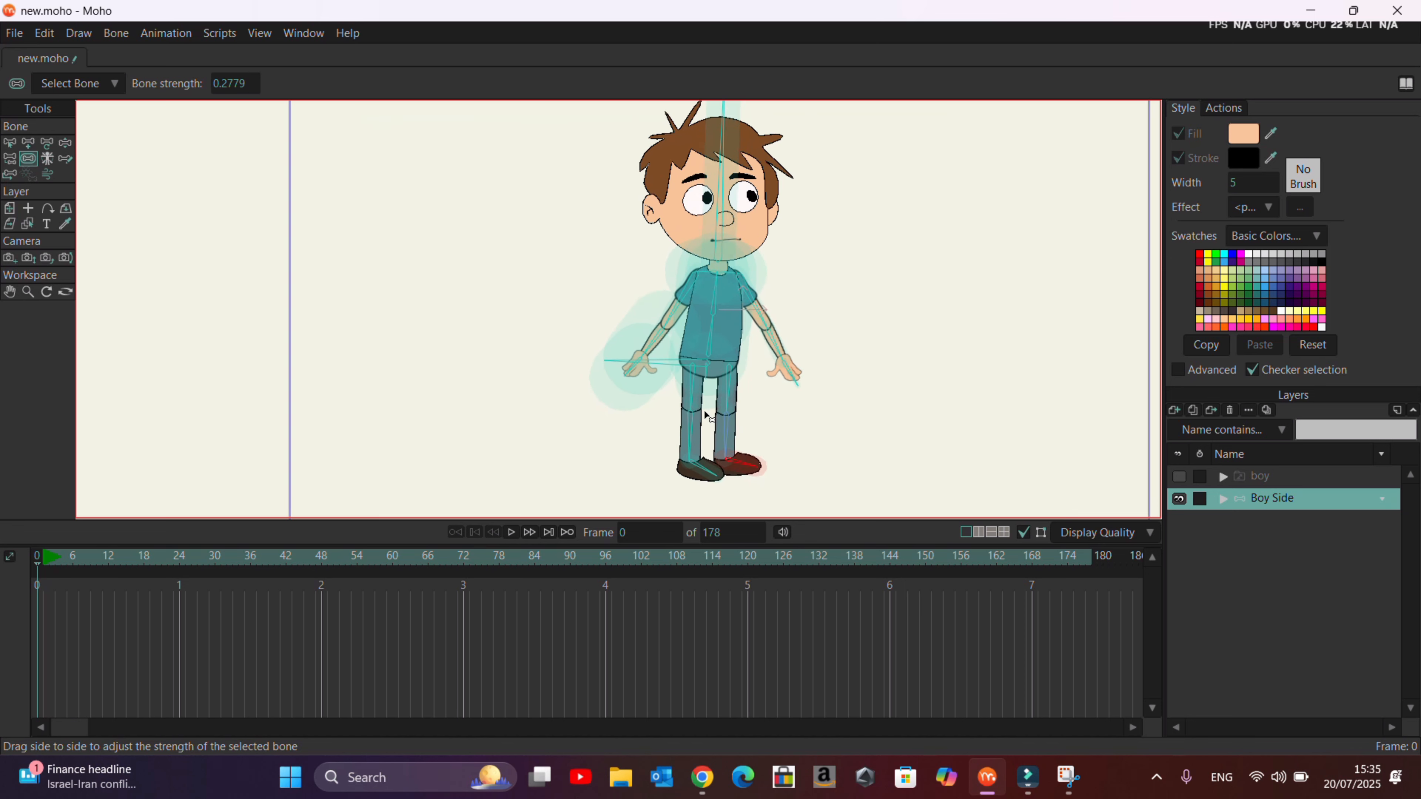
Reduce the strength of the torso and upper chest bones so their influence areas stay close to the shirt.
left_click(752, 362)
left_click_drag(709, 329, 632, 322)
left_click(764, 253)
left_click(763, 254)
left_click_drag(764, 254, 727, 262)
left_click(607, 286)
Reduce the strength of the bones in the character's right forearm and hand so their areas fit the limb.
scroll(657, 369, "down", 5)
left_click(653, 361)
left_click_drag(630, 379, 522, 344)
left_click(600, 383)
left_click_drag(597, 418, 529, 403)
Reduce the strength of the shoulder bones beside the neck so their areas no longer spread over the head.
left_click(726, 314)
scroll(725, 299, "up", 6)
left_click(629, 336)
left_click_drag(668, 331, 573, 329)
left_click(573, 328)
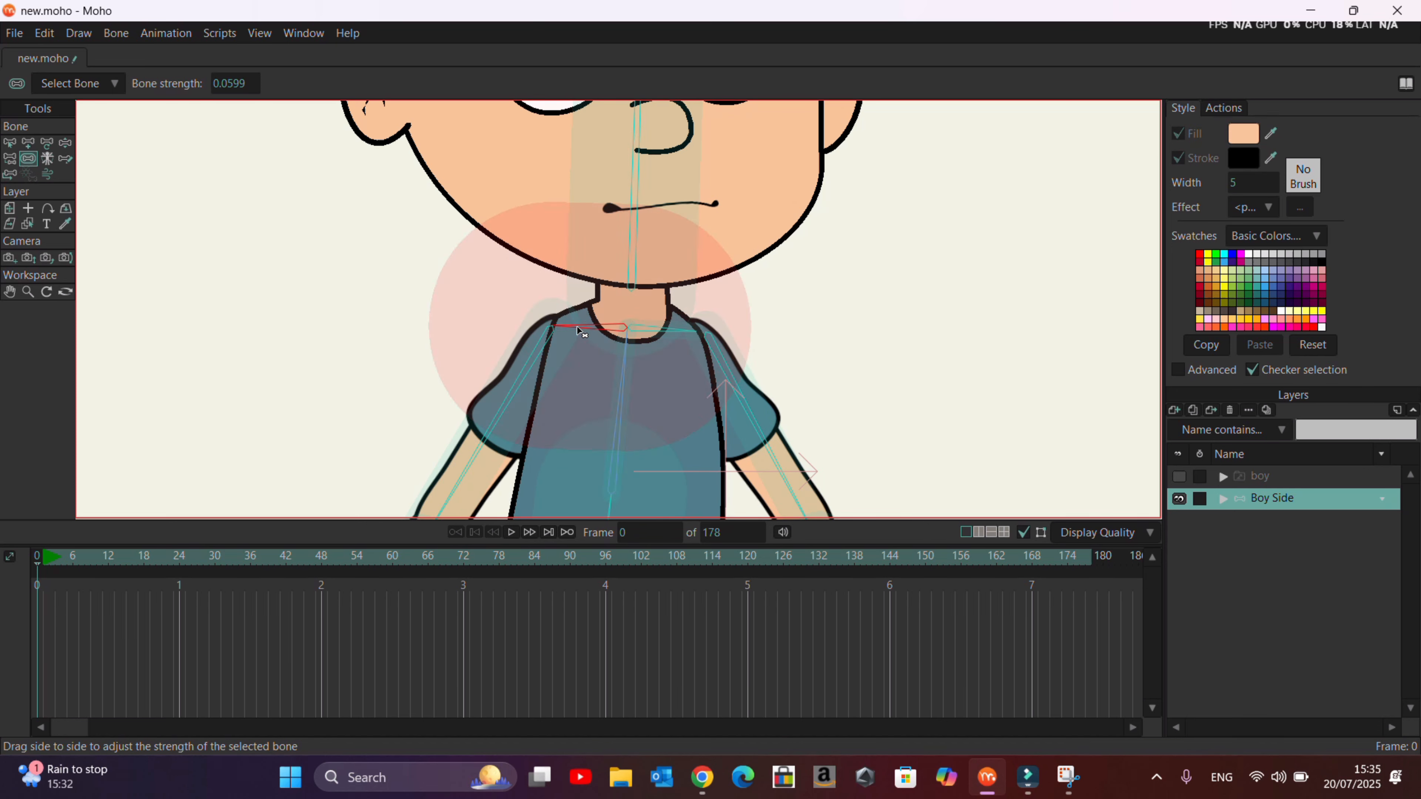
scroll(181, 84, "down", 9)
left_click(519, 364)
Set the head bone's strength to about 0.27, narrowing its influence area along the middle of the face.
scroll(245, 85, "down", 2)
scroll(761, 185, "down", 4)
scroll(783, 252, "down", 7)
left_click_drag(683, 193, 676, 173)
scroll(660, 168, "down", 5)
scroll(504, 140, "up", 6)
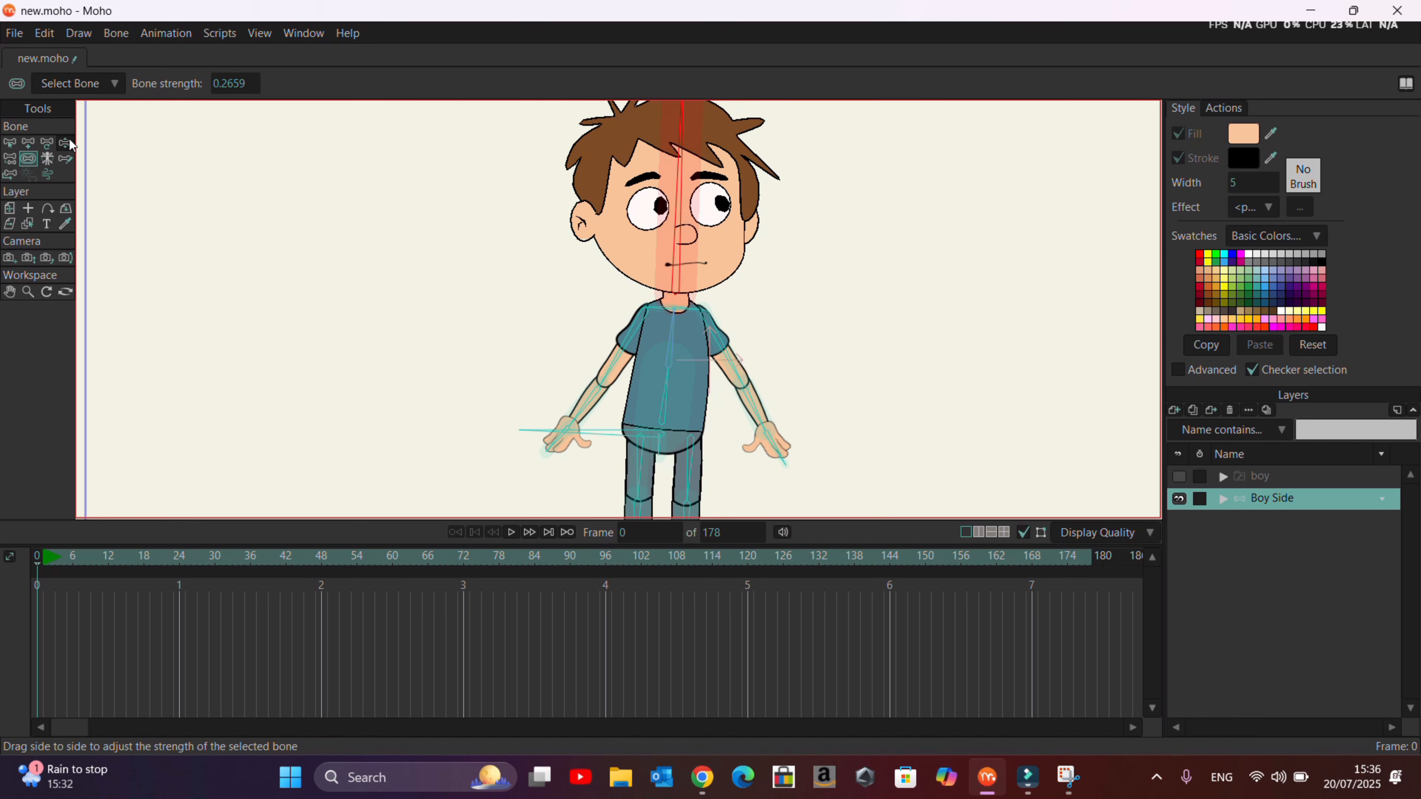
Test how the head, arms and hands deform by moving their bones with the Manipulate Bones tool.
left_click(66, 143)
mouse_move(697, 178)
left_mouse_down()
mouse_move(738, 185)
mouse_move(690, 175)
left_mouse_up()
scroll(694, 252, "down", 2)
scroll(768, 373, "up", 5)
scroll(644, 325, "down", 4)
left_click_drag(576, 411, 645, 426)
mouse_move(660, 497)
left_mouse_down()
mouse_move(619, 485)
mouse_move(638, 492)
left_mouse_up()
left_click_drag(520, 484, 568, 501)
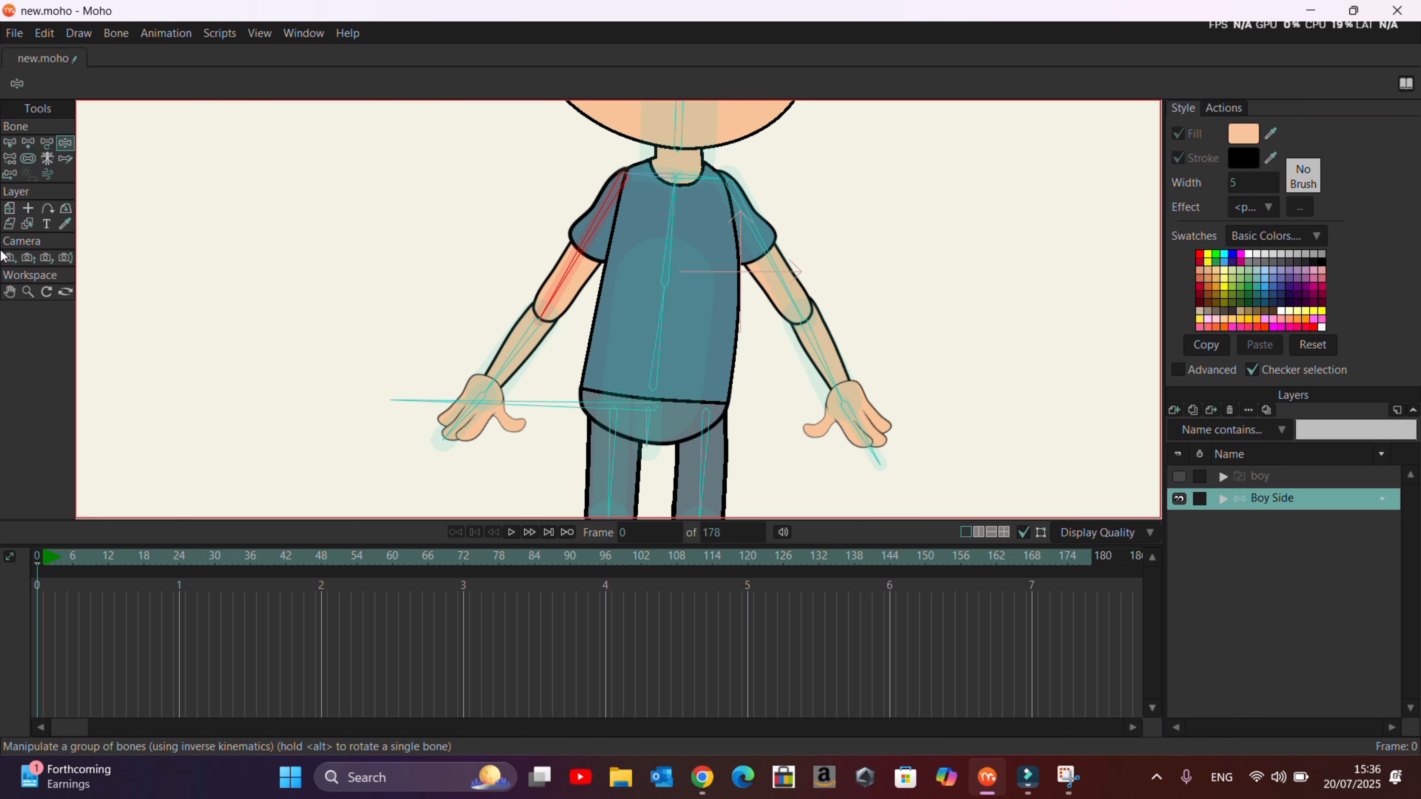
Bind the Forearm L layer to the left forearm bone using Use Selected Bones For Flexi-Binding.
left_click(10, 160)
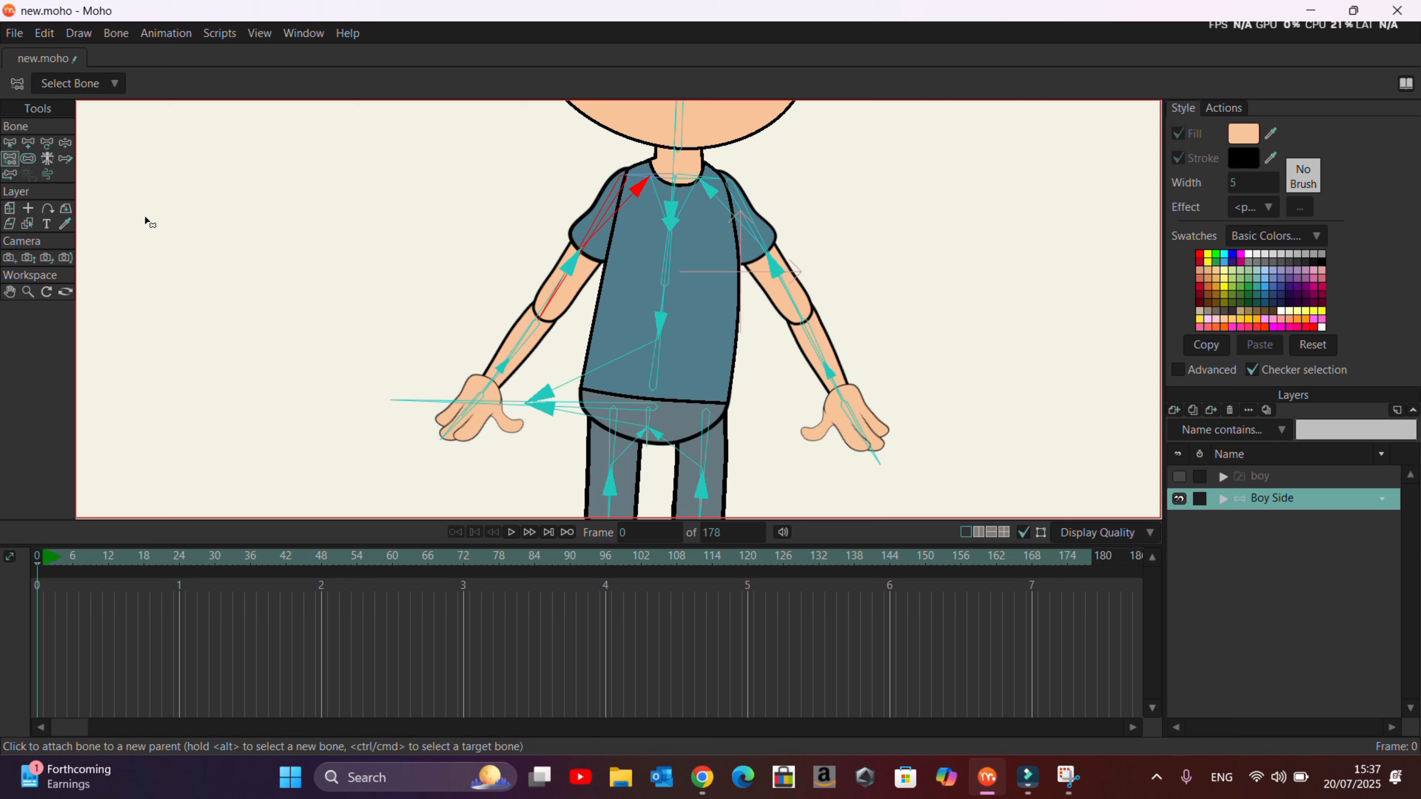
left_click(9, 143)
scroll(808, 304, "down", 5)
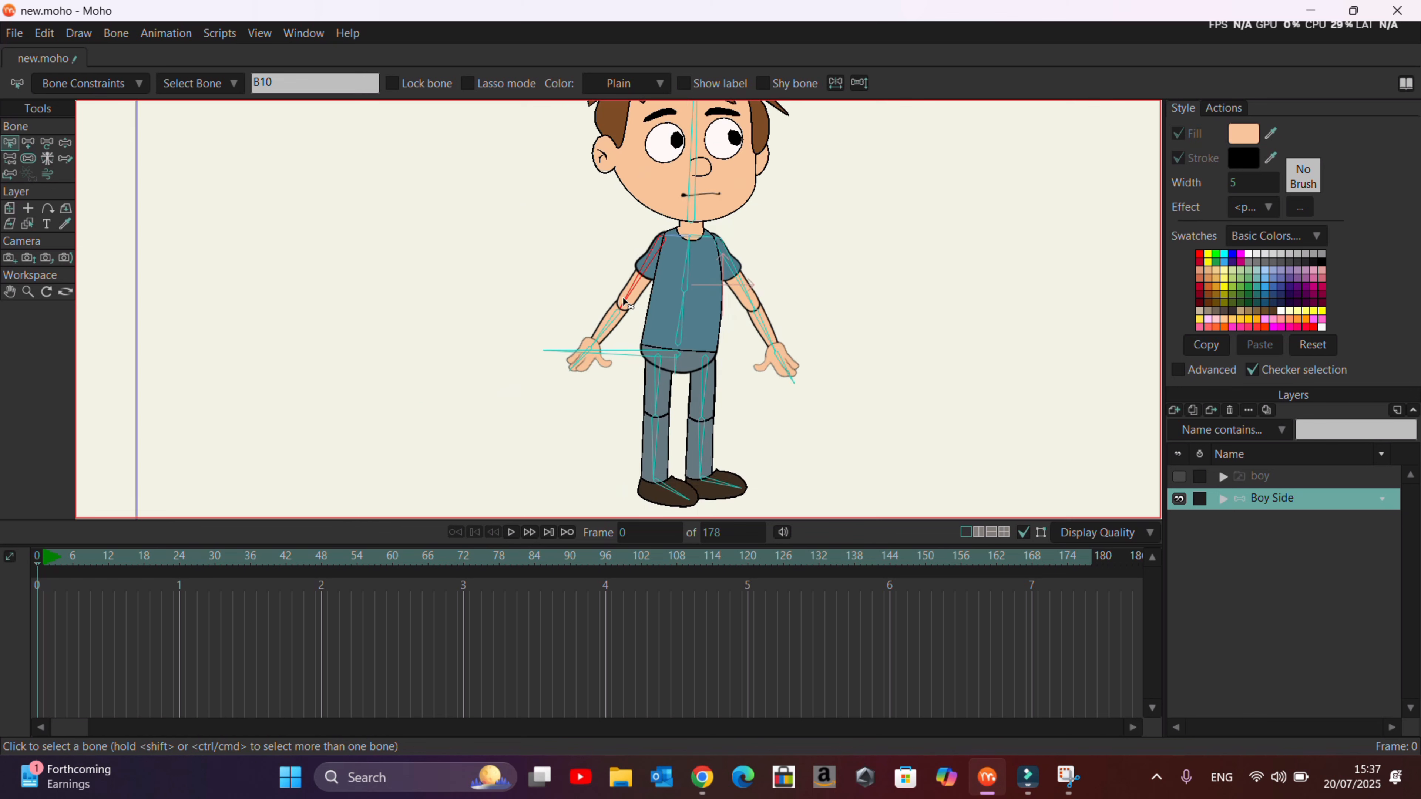
scroll(754, 308, "up", 3)
left_click(717, 326)
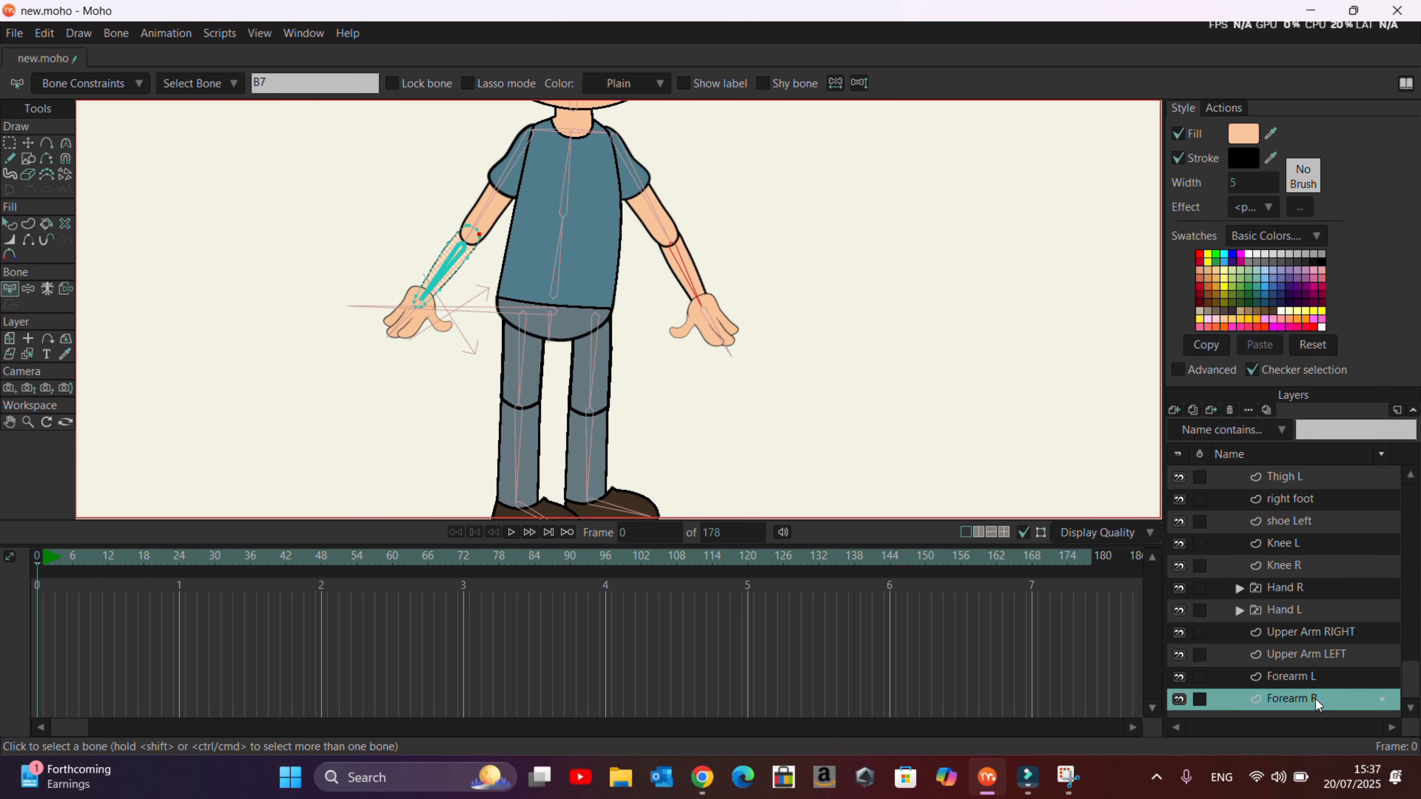
left_click(1315, 679)
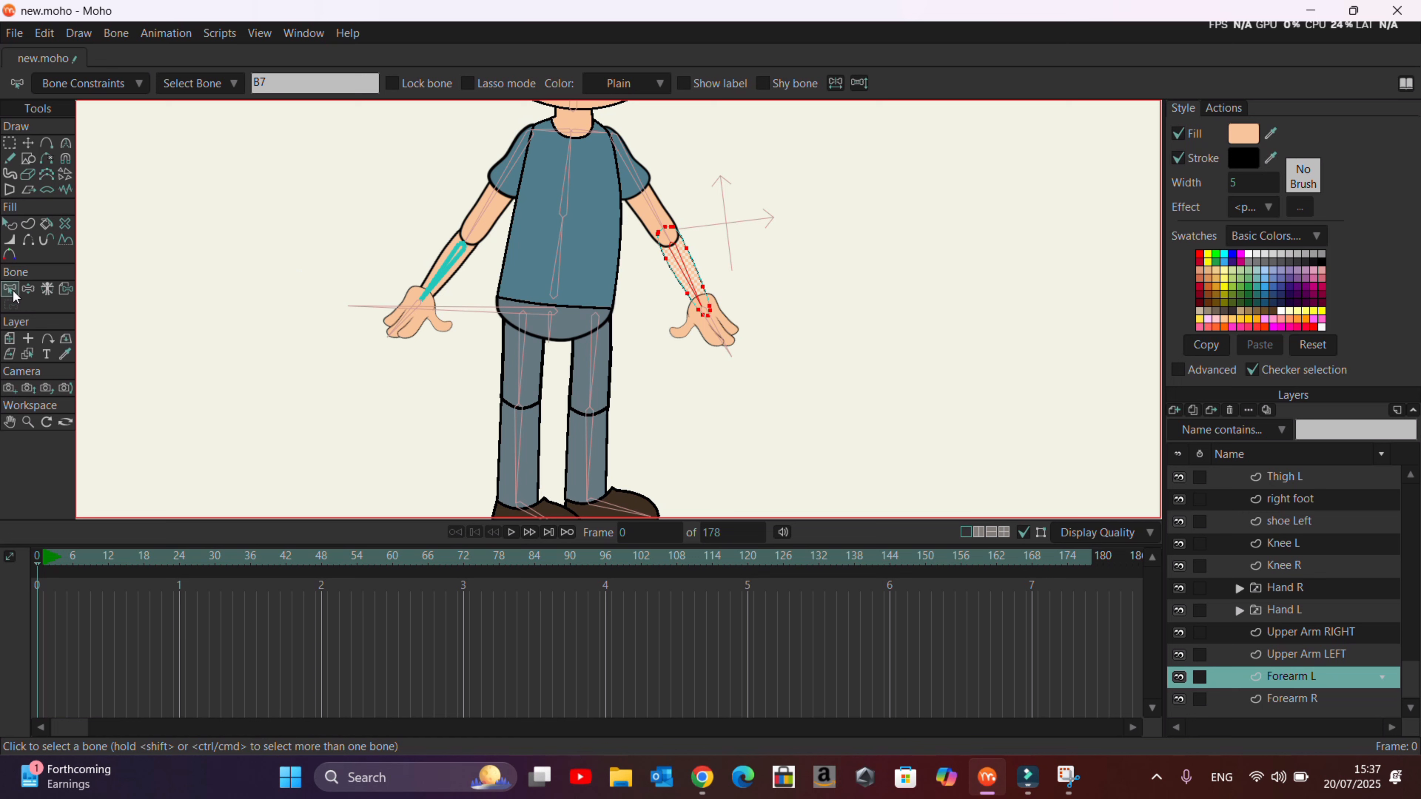
key("Return")
left_click(116, 33)
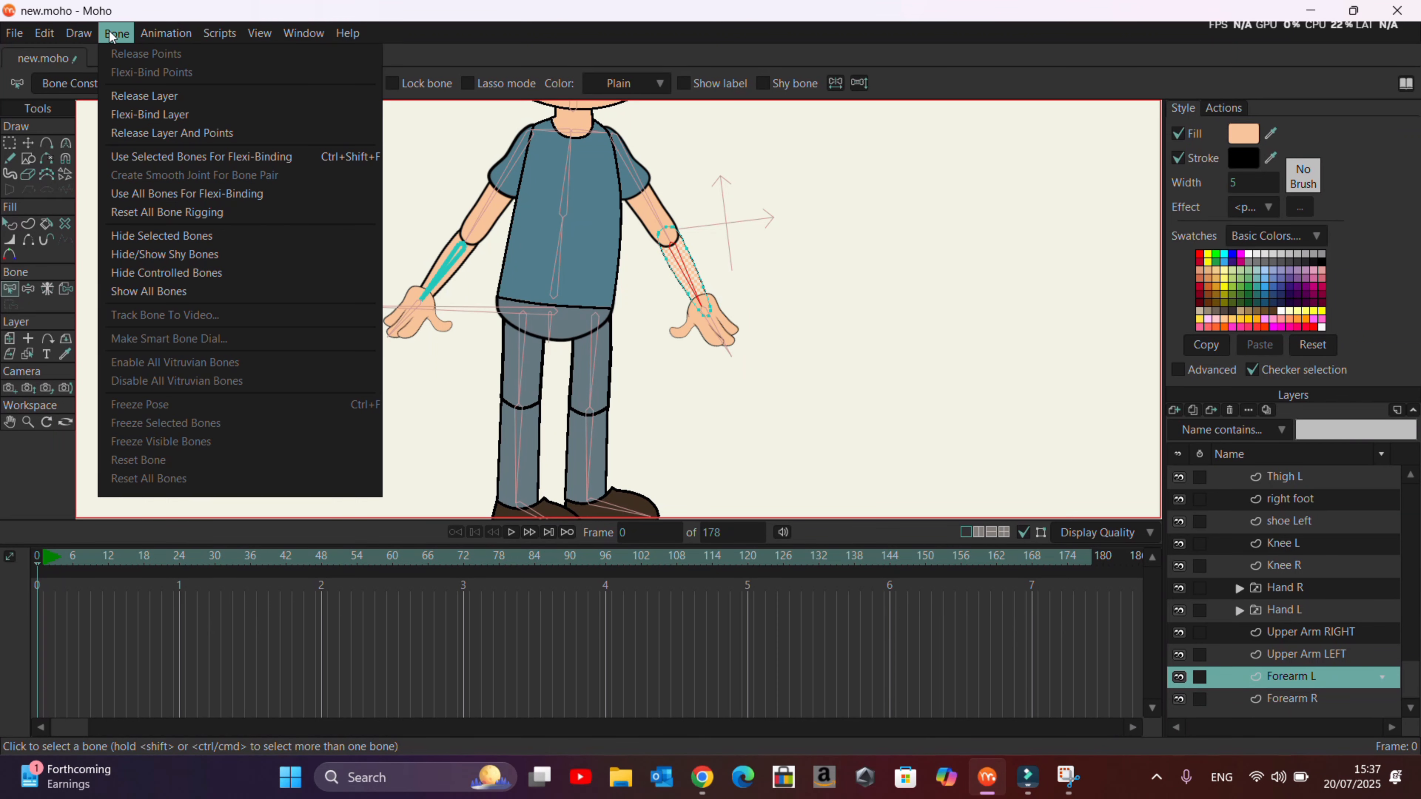
left_click(212, 160)
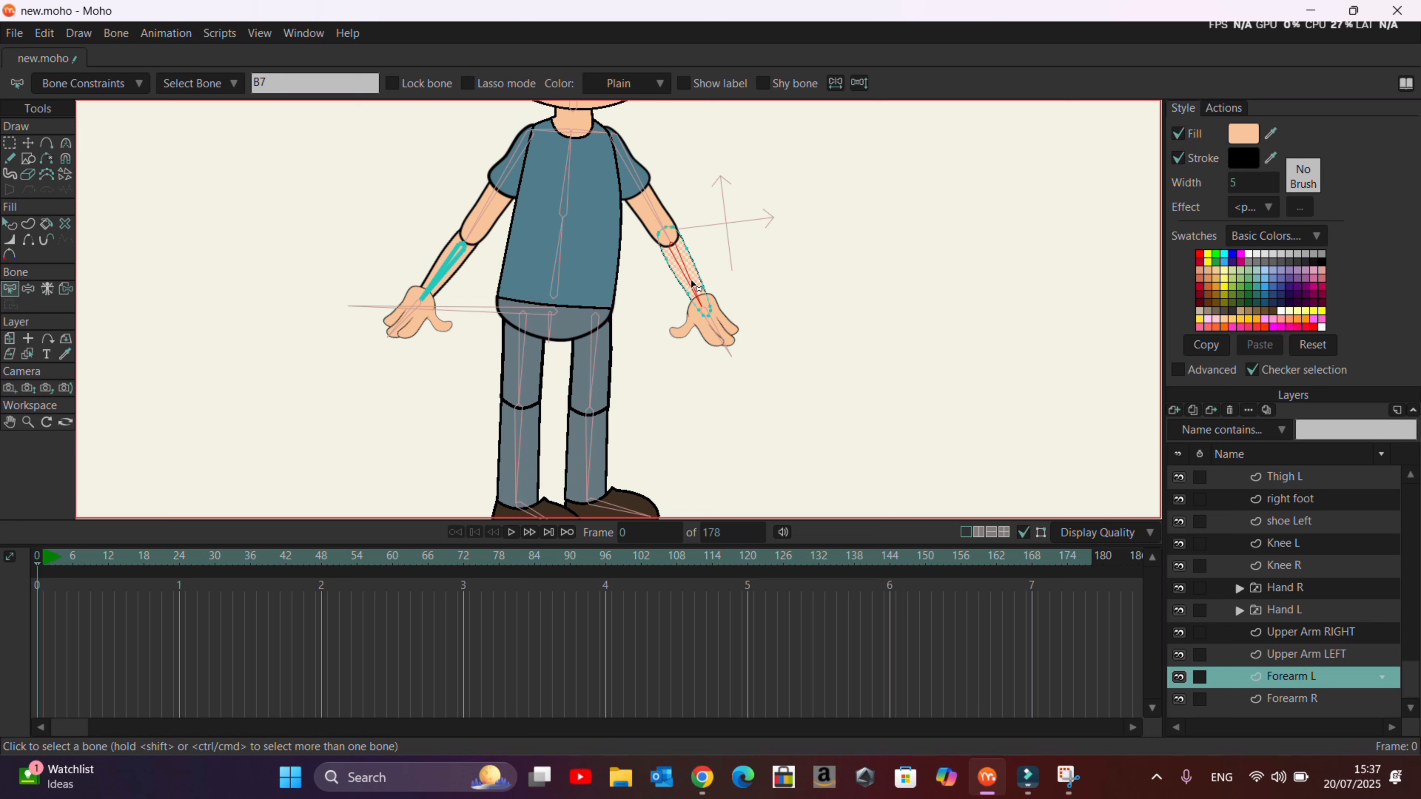
Check the Forearm R and Forearm L layers against the forearms on the character.
left_click(1296, 699)
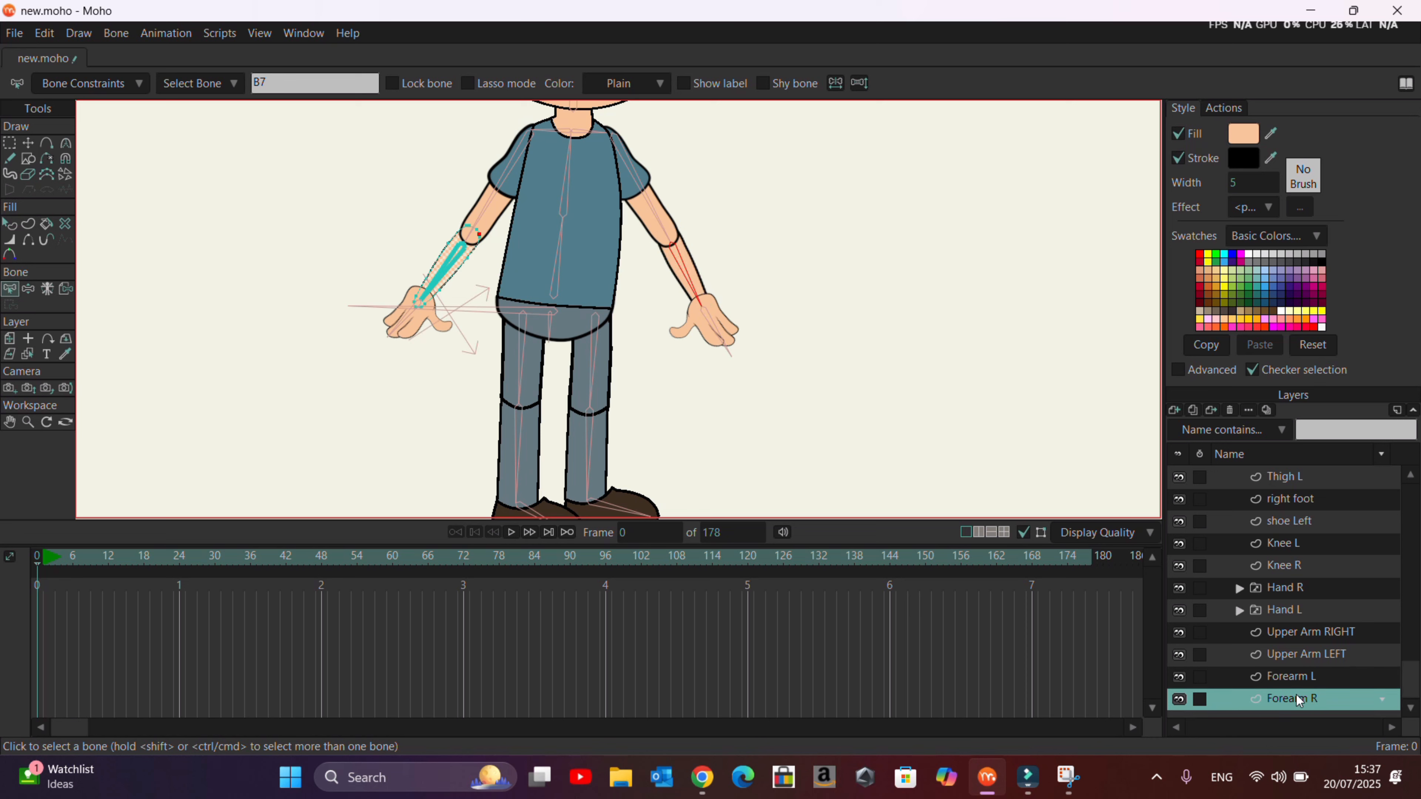
left_click(1288, 675)
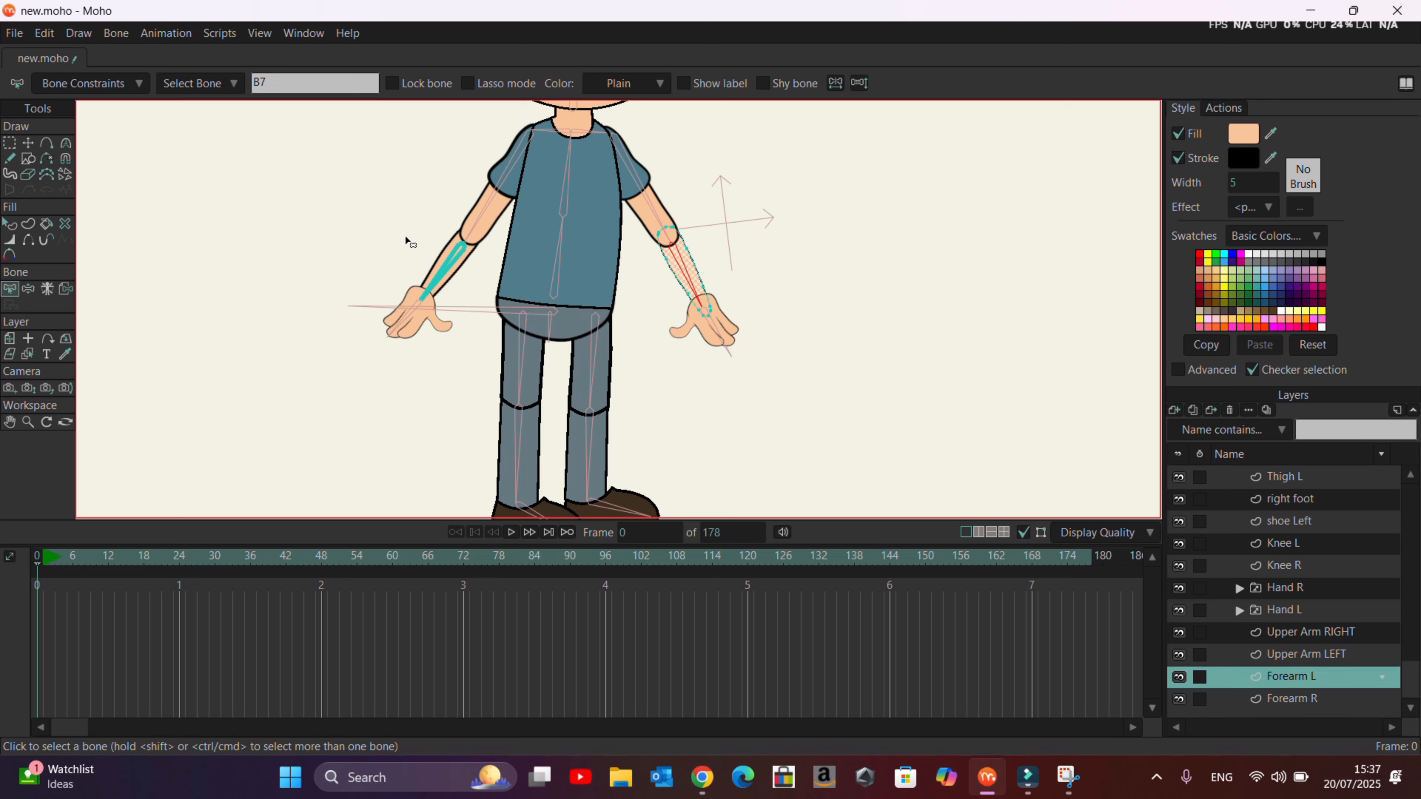
scroll(582, 266, "up", 6)
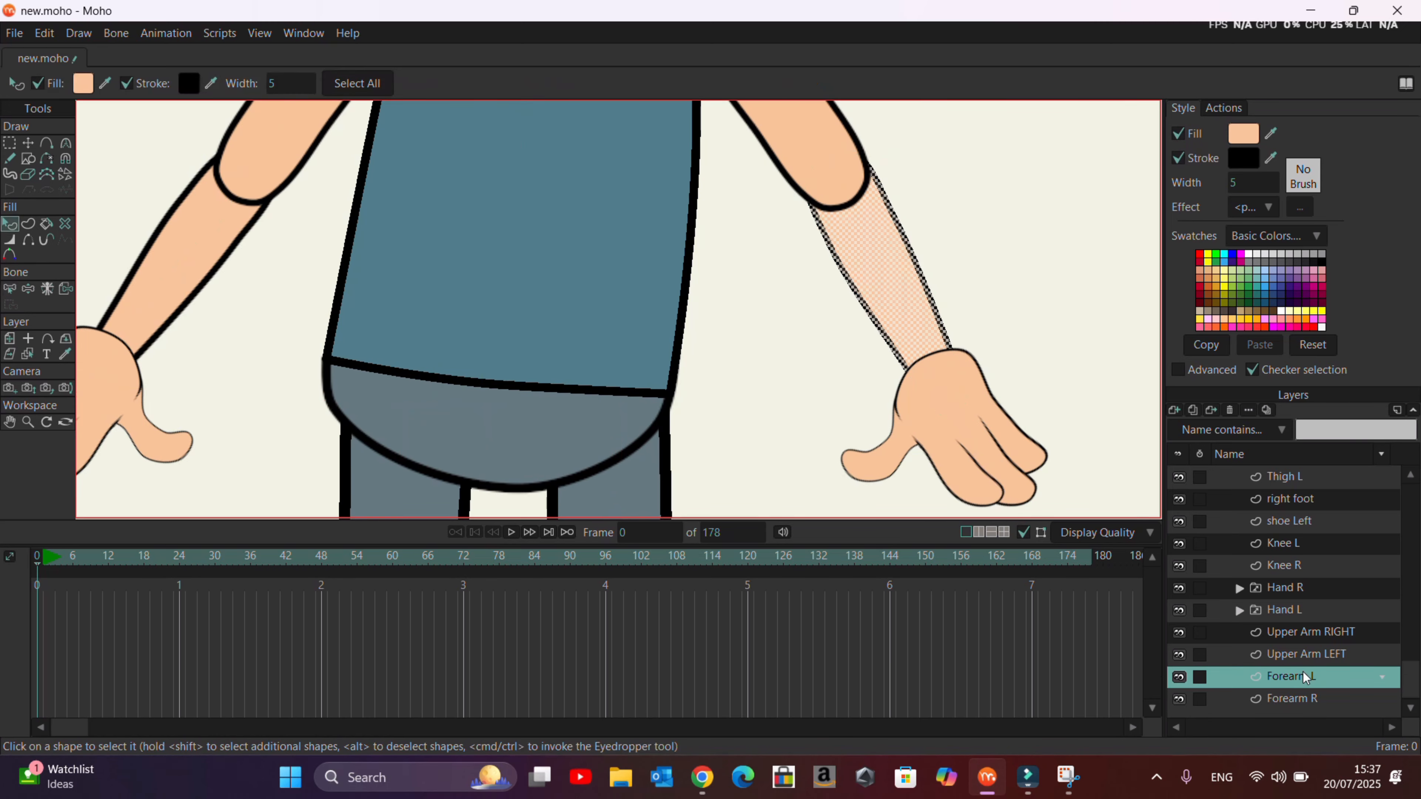
scroll(1234, 690, "up", 3)
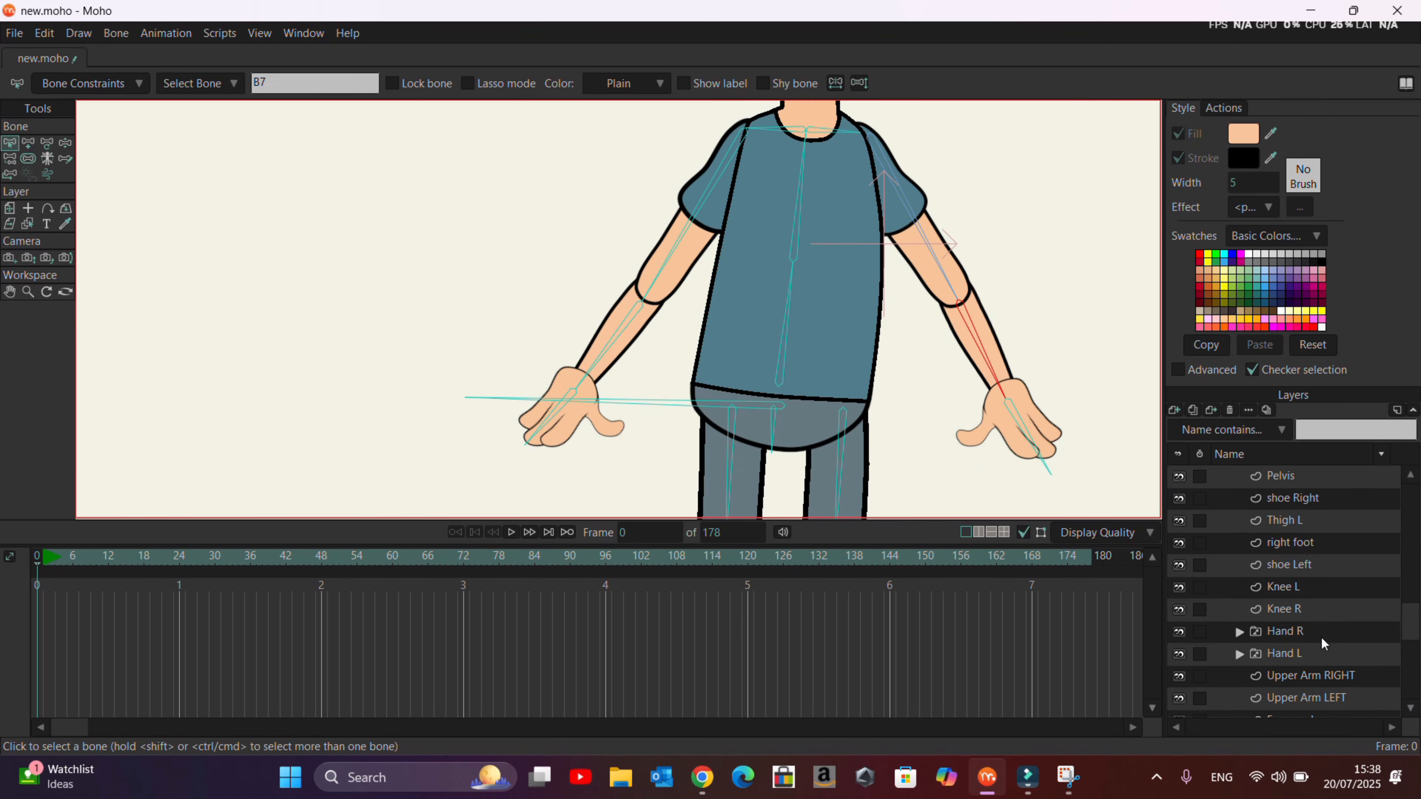
scroll(1321, 637, "down", 3)
Test the arms, legs and torso by moving several bones with the Manipulate Bones tool.
left_click(28, 289)
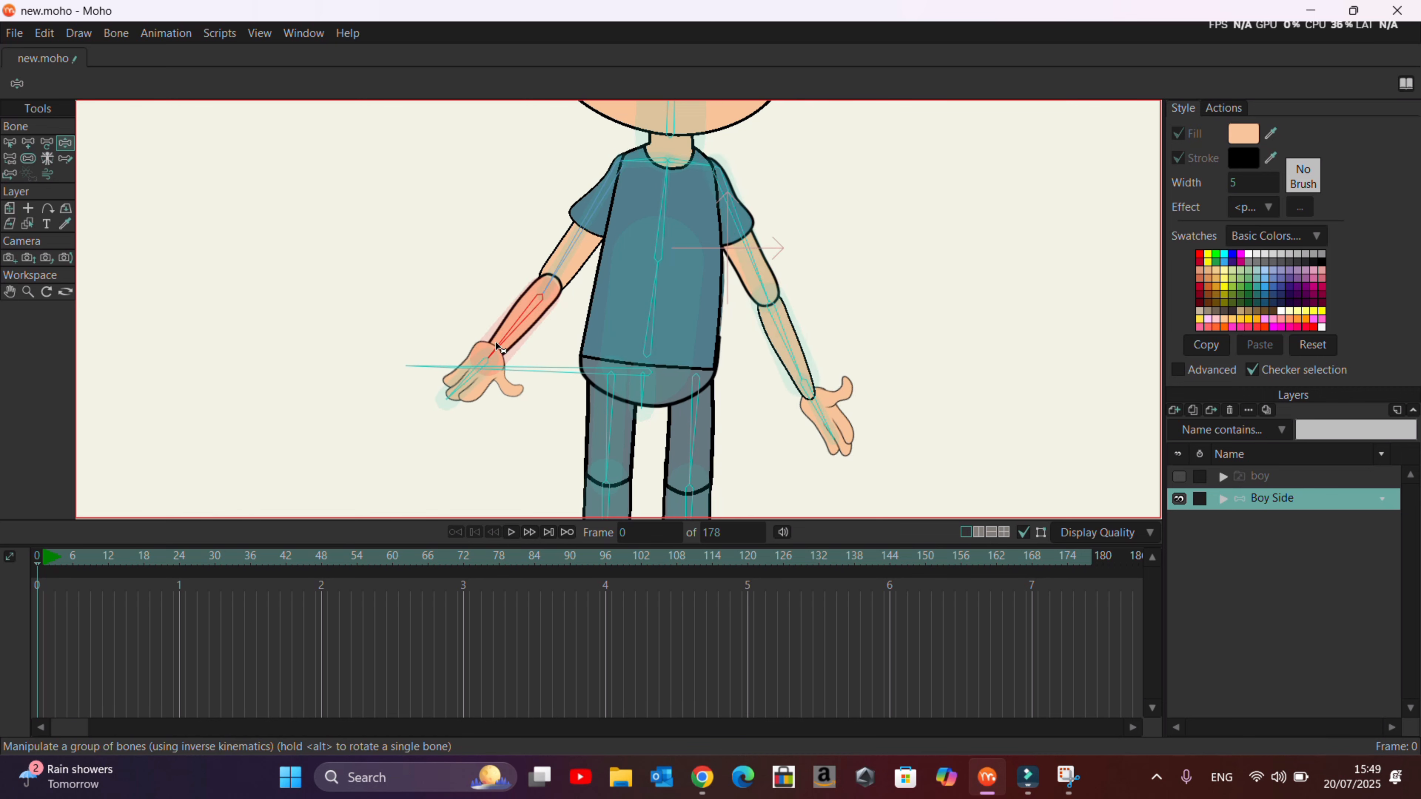
left_click_drag(495, 342, 491, 336)
left_click_drag(586, 203, 585, 194)
left_click_drag(743, 235, 754, 232)
left_click_drag(695, 439, 685, 444)
left_click_drag(664, 212, 645, 199)
scroll(645, 199, "down", 5)
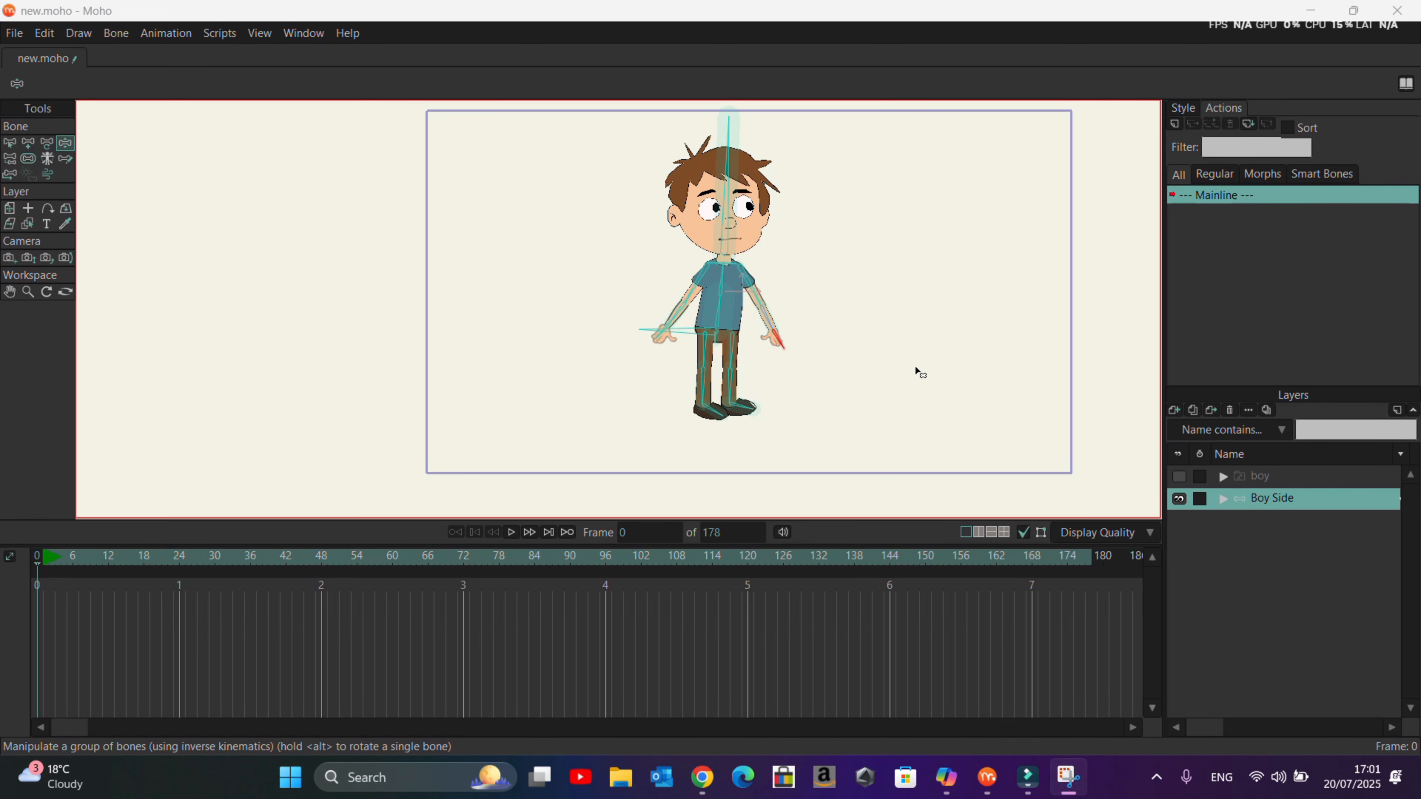
Add a new bone from each ankle, right then left, extending backward and slightly down behind the foot.
scroll(895, 372, "up", 2)
scroll(722, 406, "down", 3)
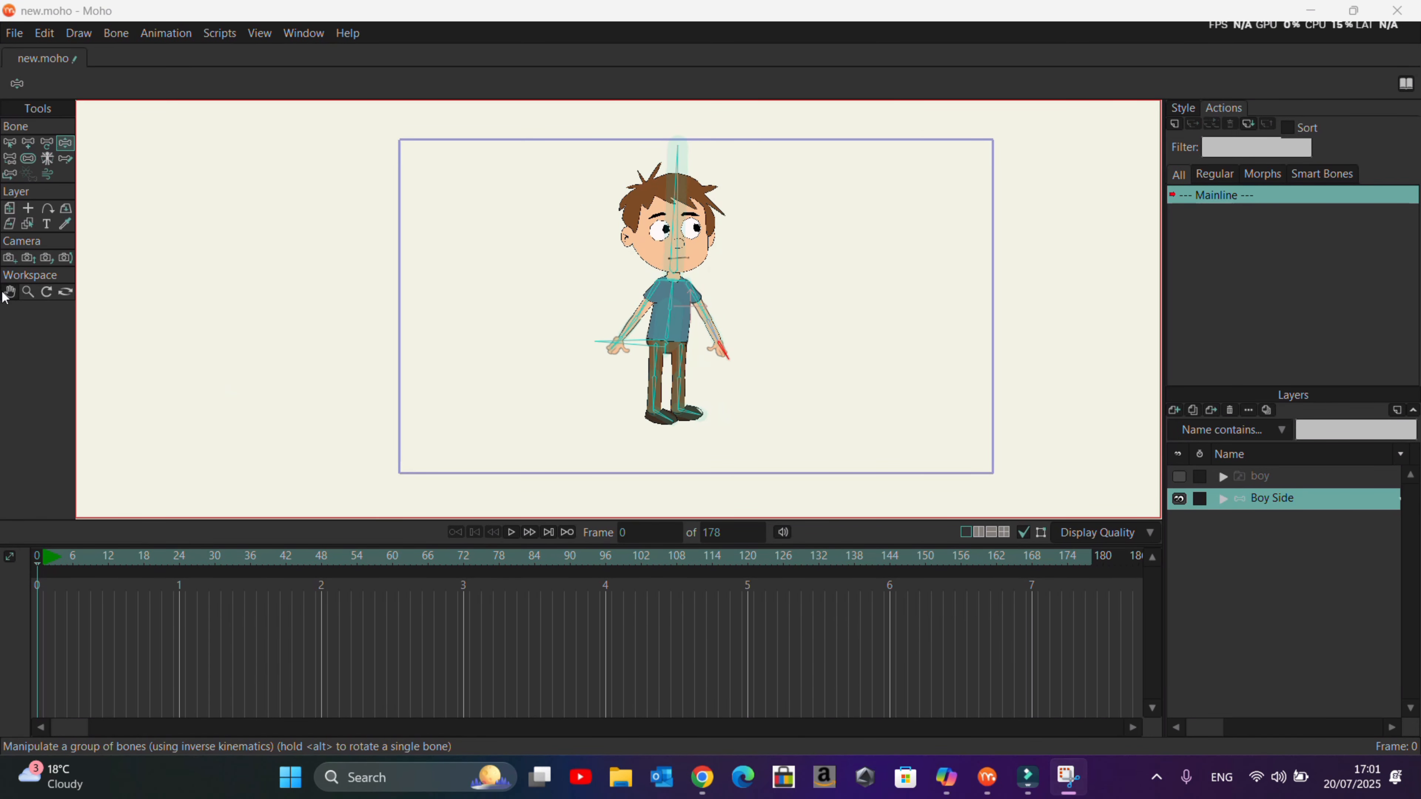
left_click(29, 146)
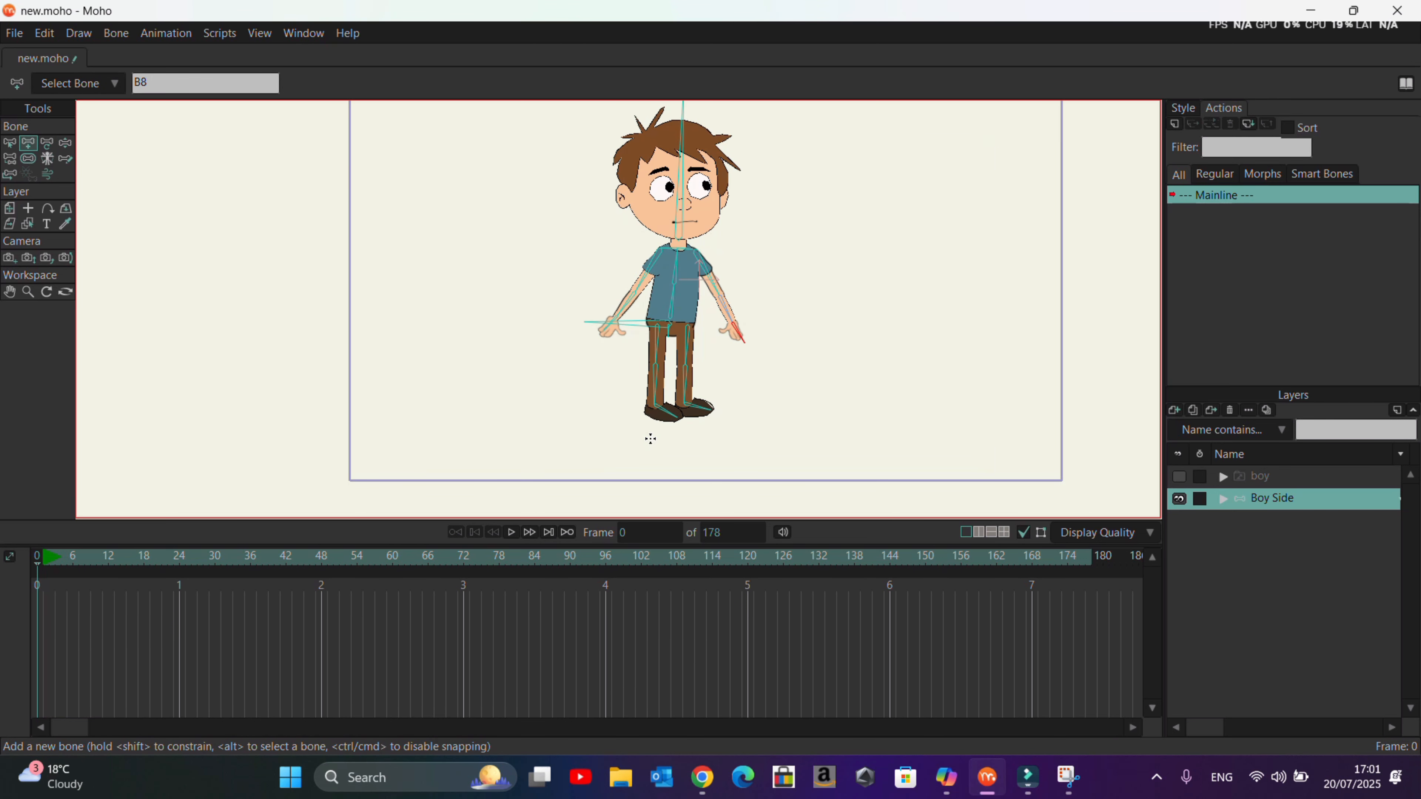
scroll(650, 438, "up", 4)
left_click_drag(648, 323, 528, 375)
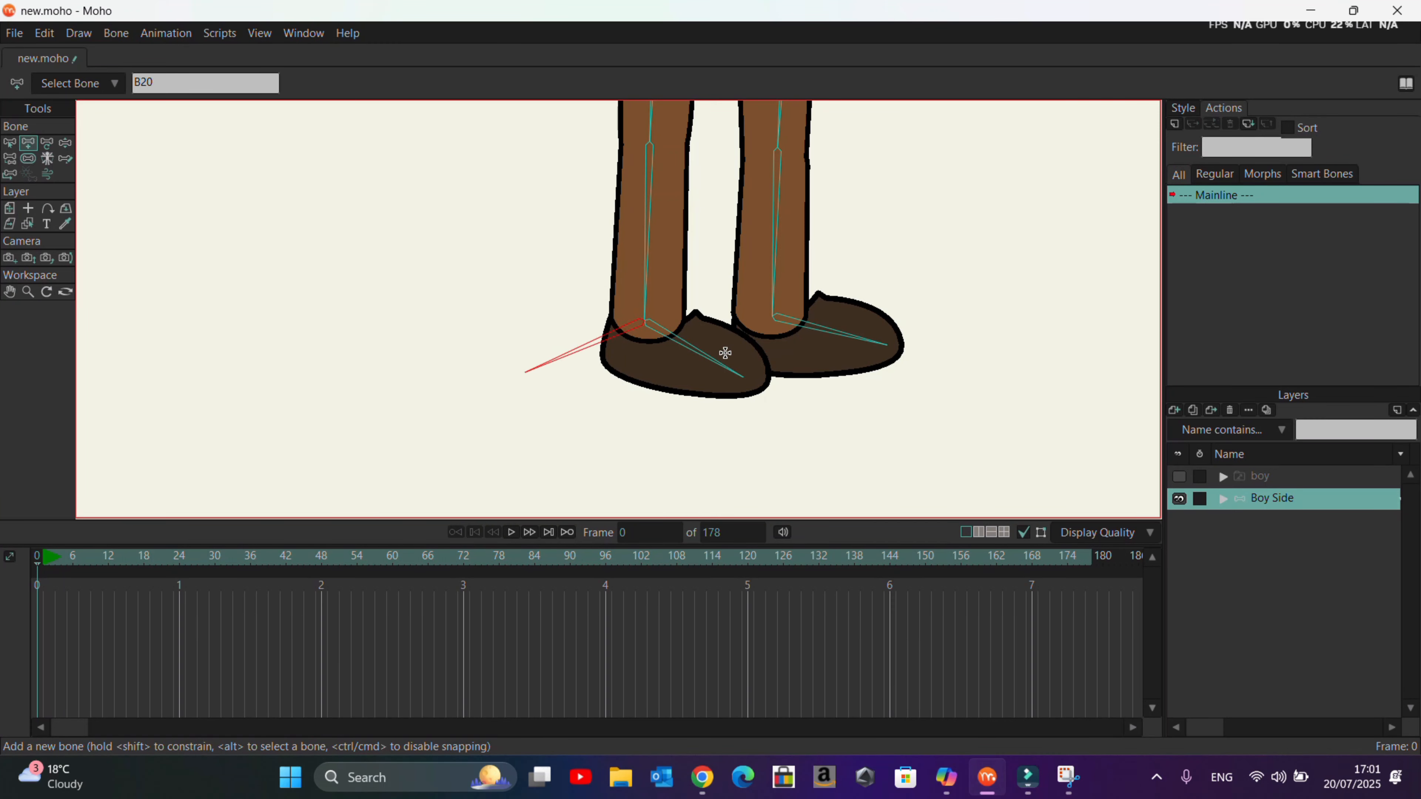
left_click_drag(776, 319, 662, 368)
Set the strength of both new ankle bones to 0.
left_click(28, 158)
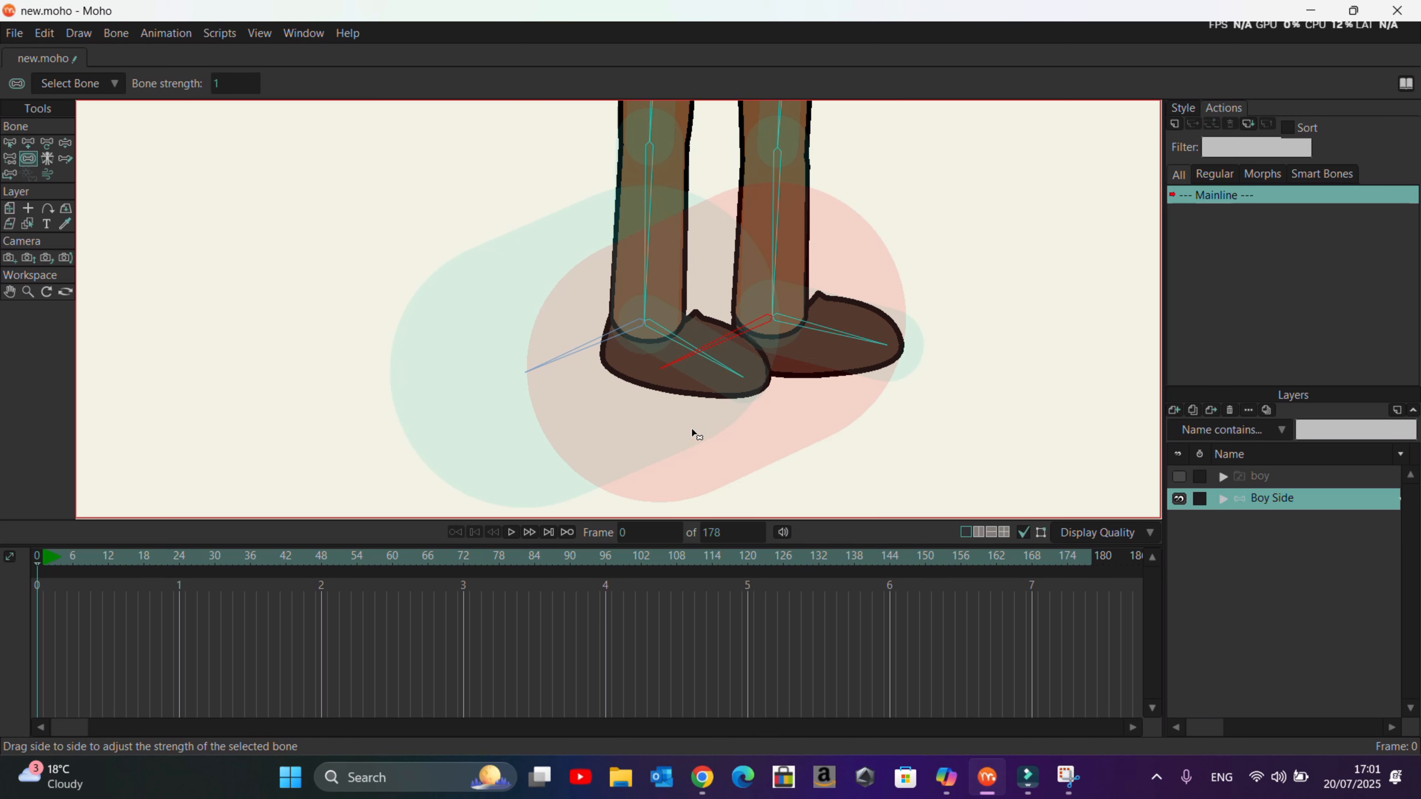
left_click_drag(694, 433, 582, 371)
left_click_drag(516, 335, 288, 256)
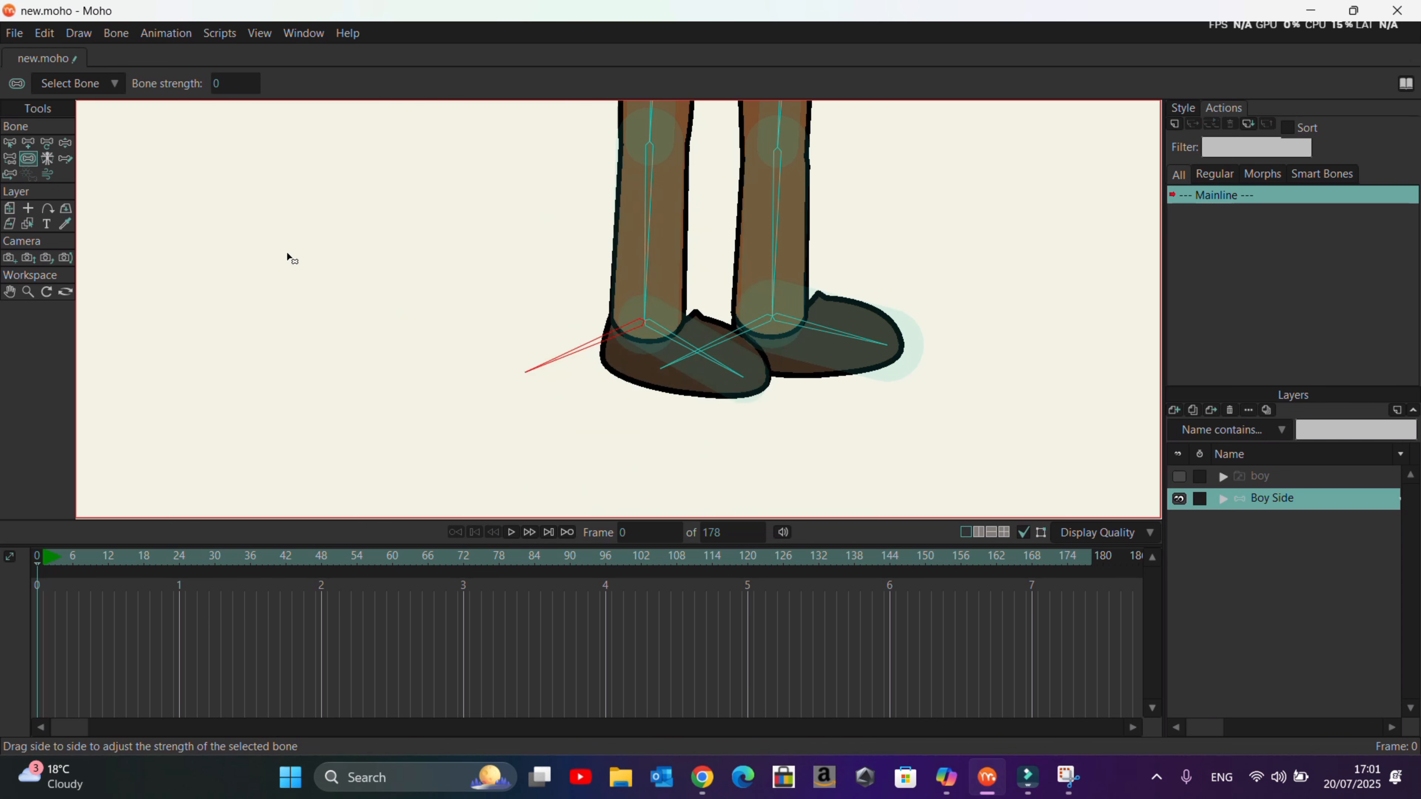
Detach the new right ankle bone from its parent with the Reparent Bone tool.
left_click(10, 163)
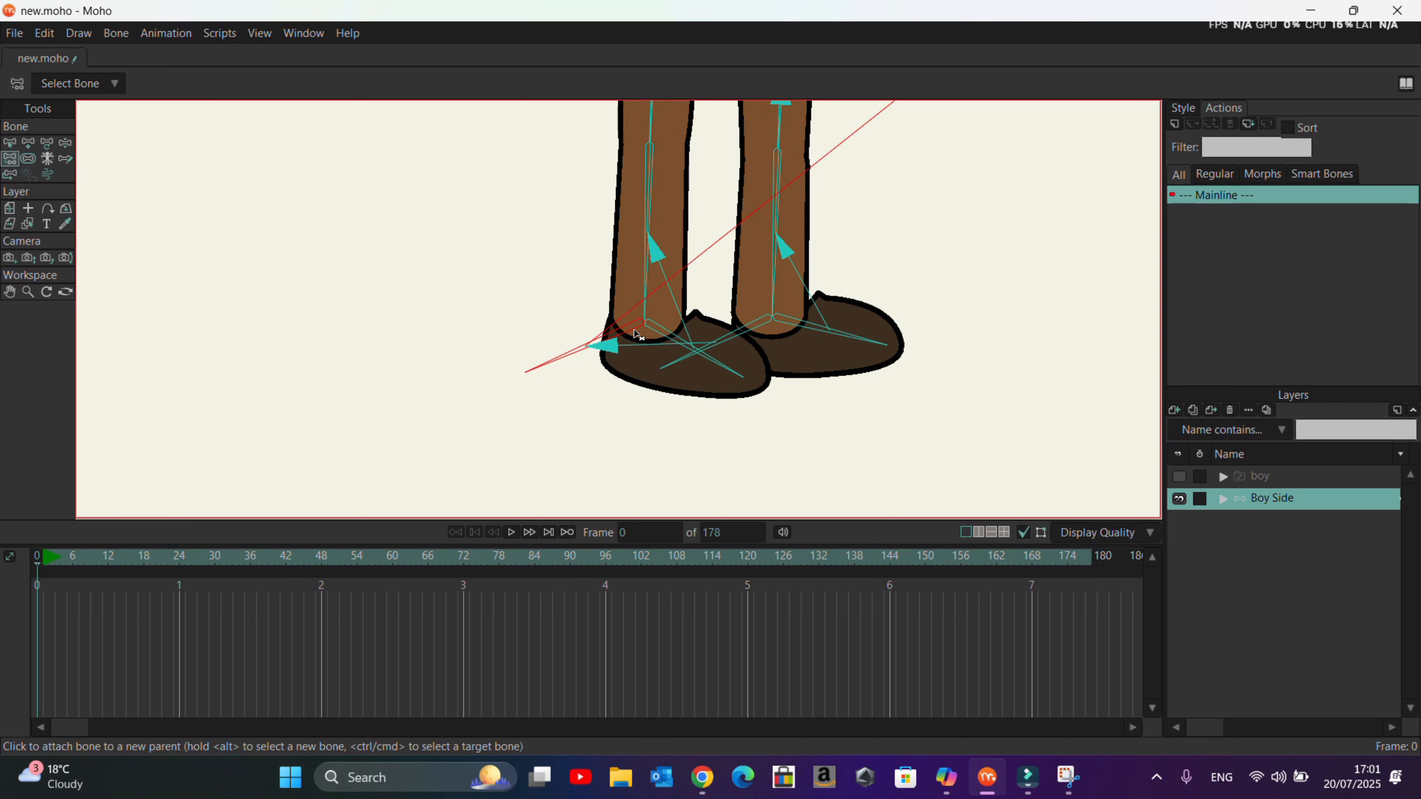
scroll(734, 299, "down", 3)
left_click(864, 160)
scroll(751, 382, "up", 3)
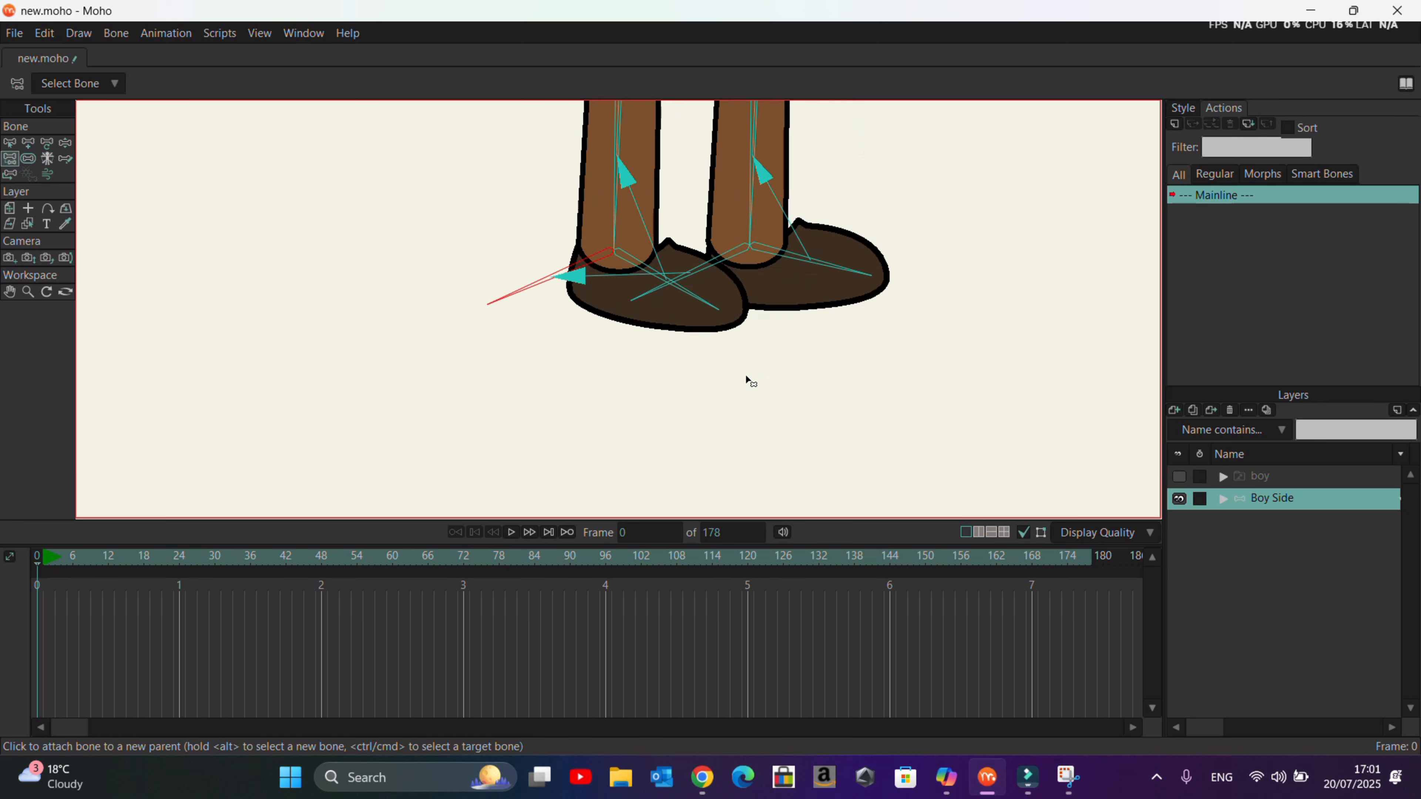
Select the new left ankle bone and detach it from its parent with the Reparent Bone tool.
left_click(9, 143)
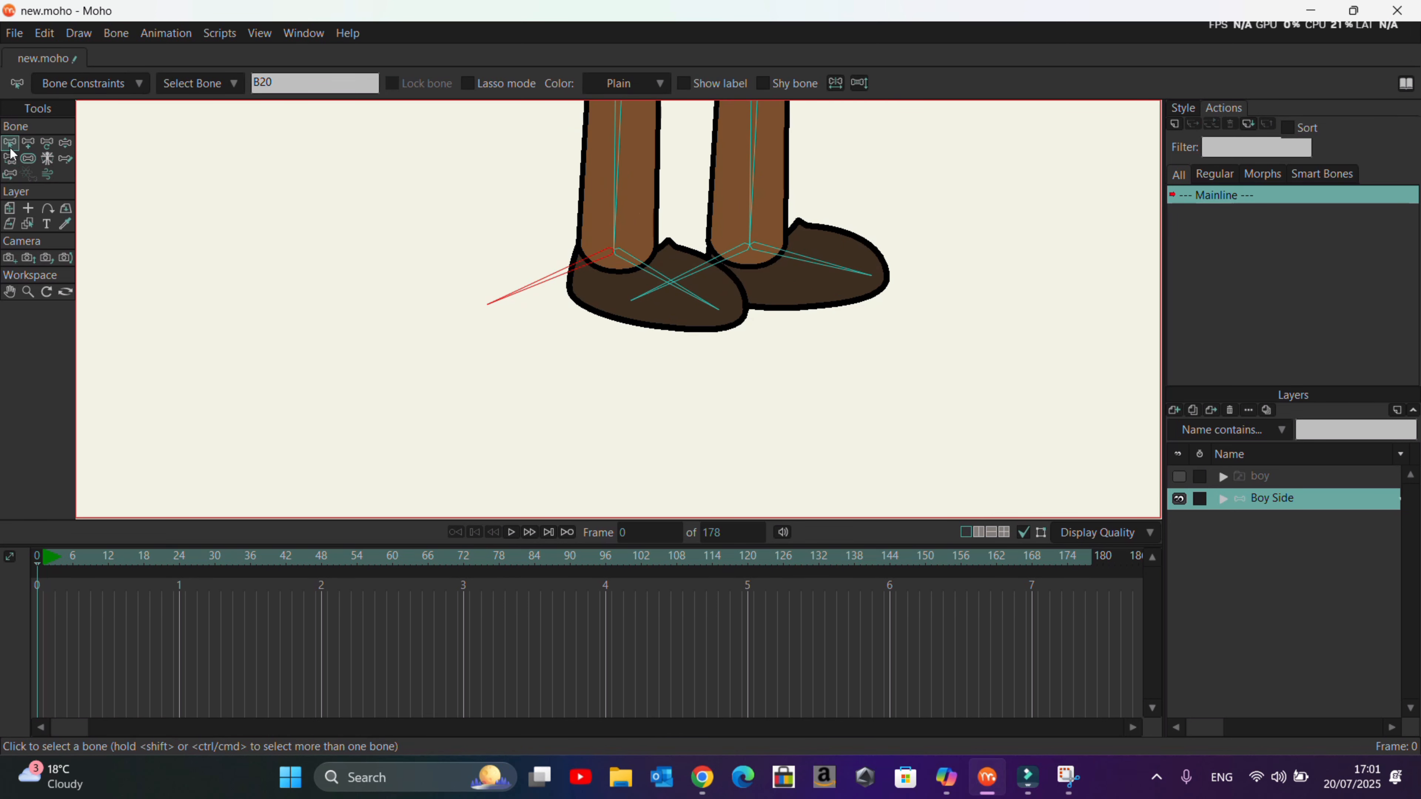
left_click(730, 267)
scroll(691, 392, "down", 3)
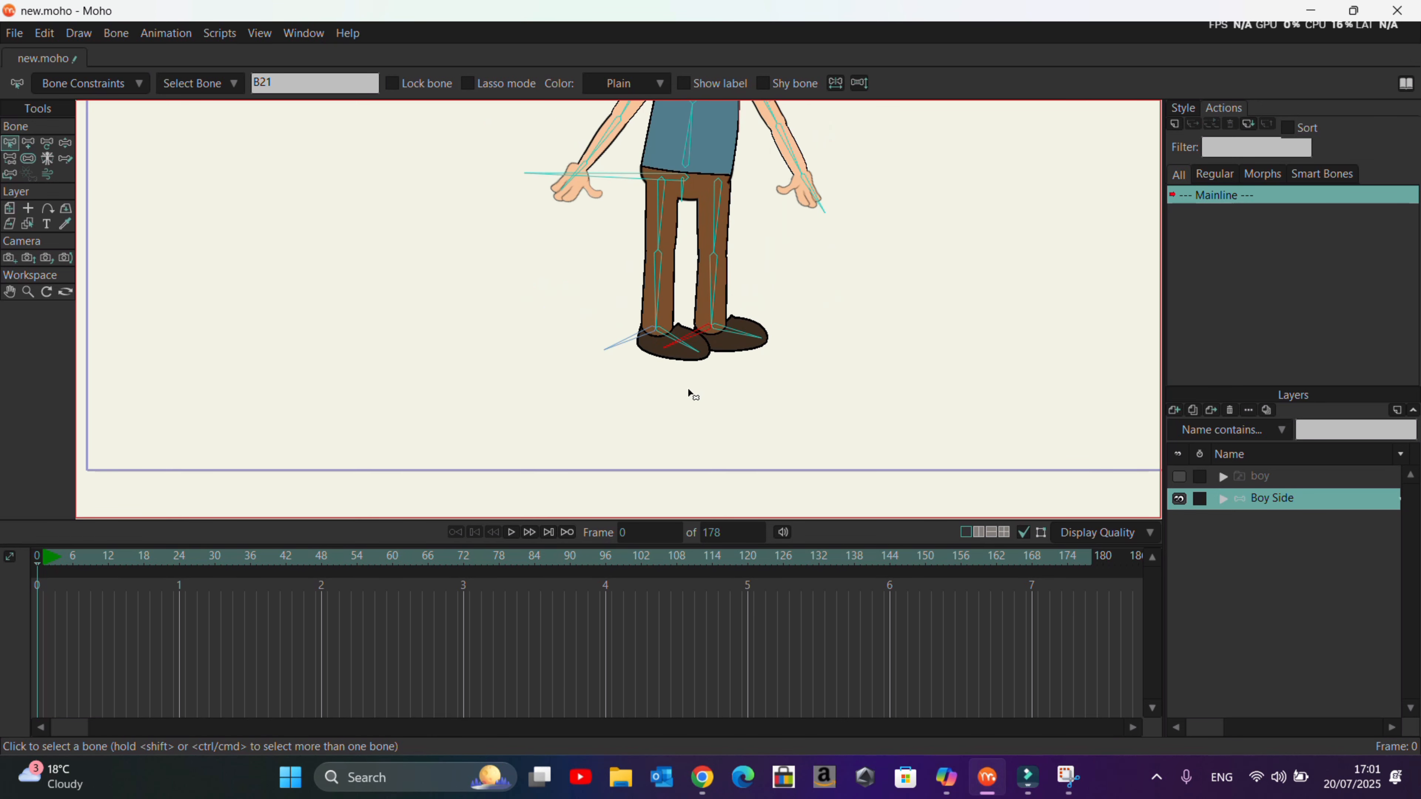
left_click(11, 163)
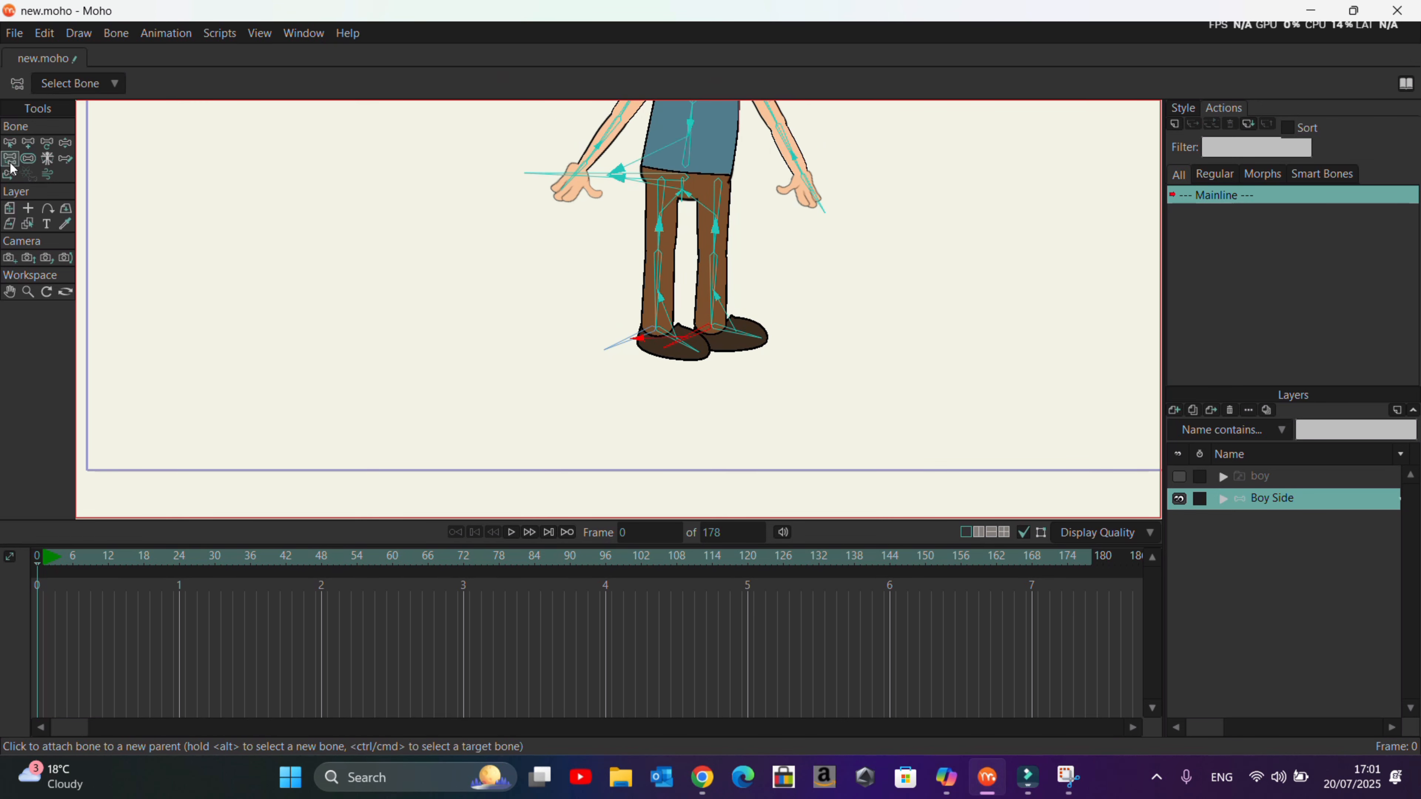
scroll(587, 327, "up", 4)
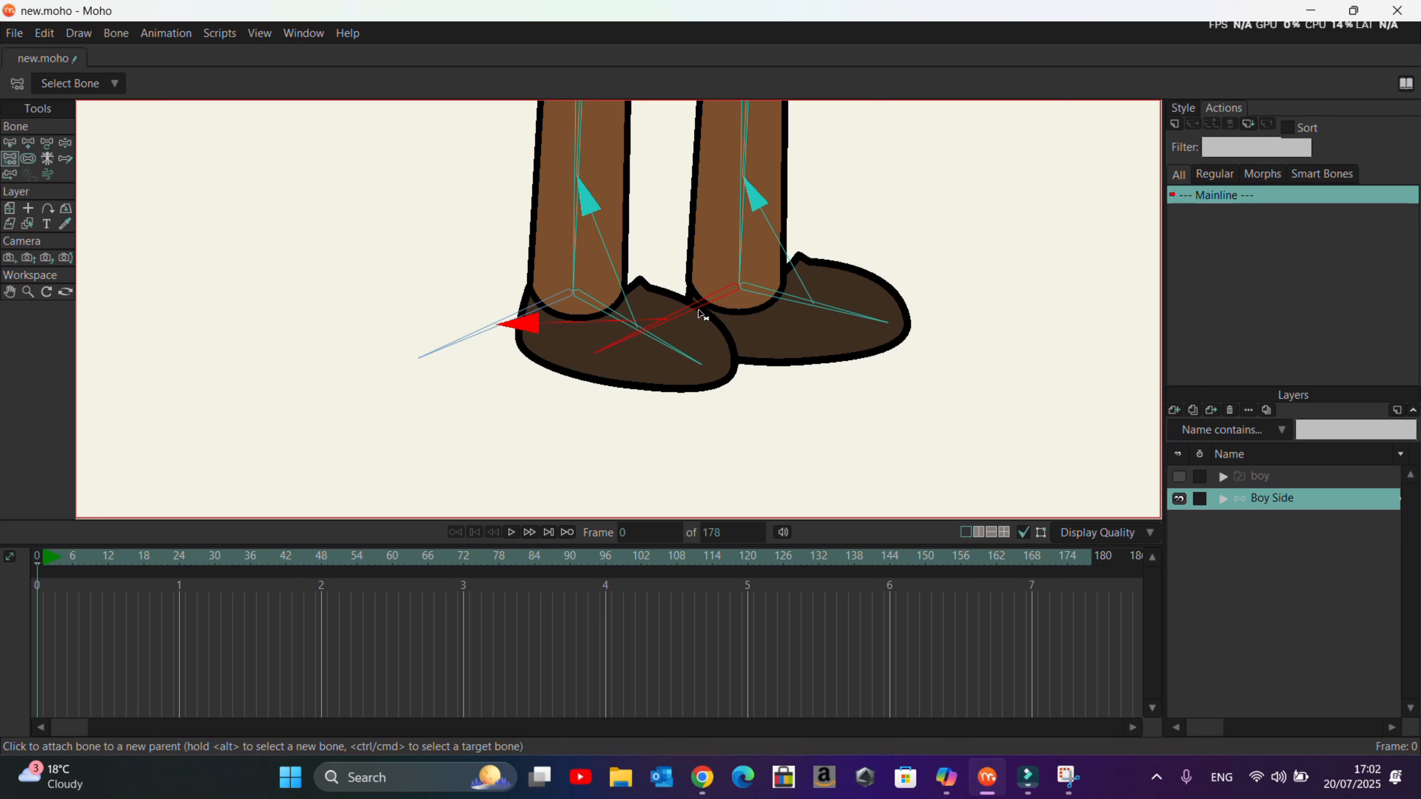
left_click(528, 328)
scroll(733, 406, "down", 5)
scroll(765, 336, "down", 2)
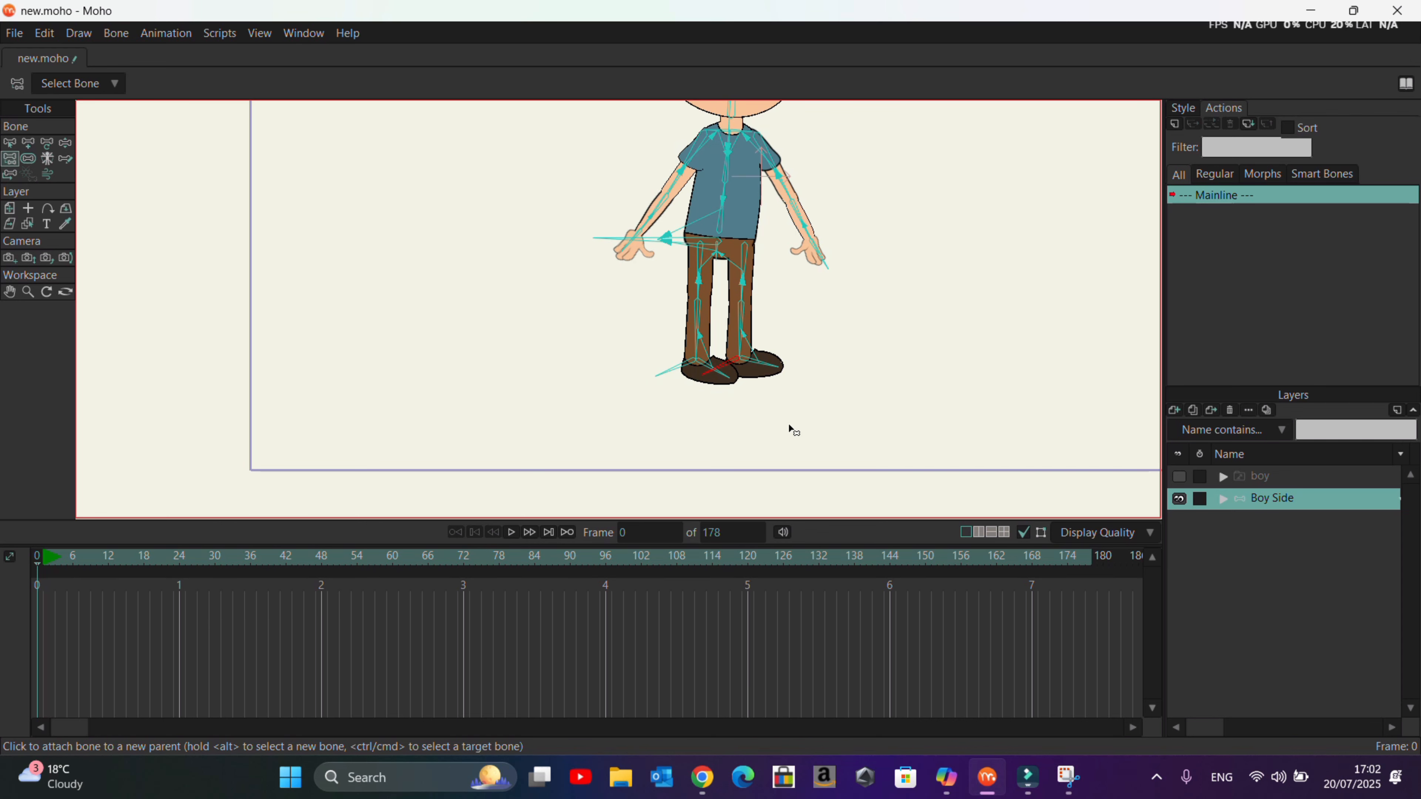
Rename the new right ankle bone RB and the new left ankle bone LB.
left_click(17, 148)
left_click(669, 374)
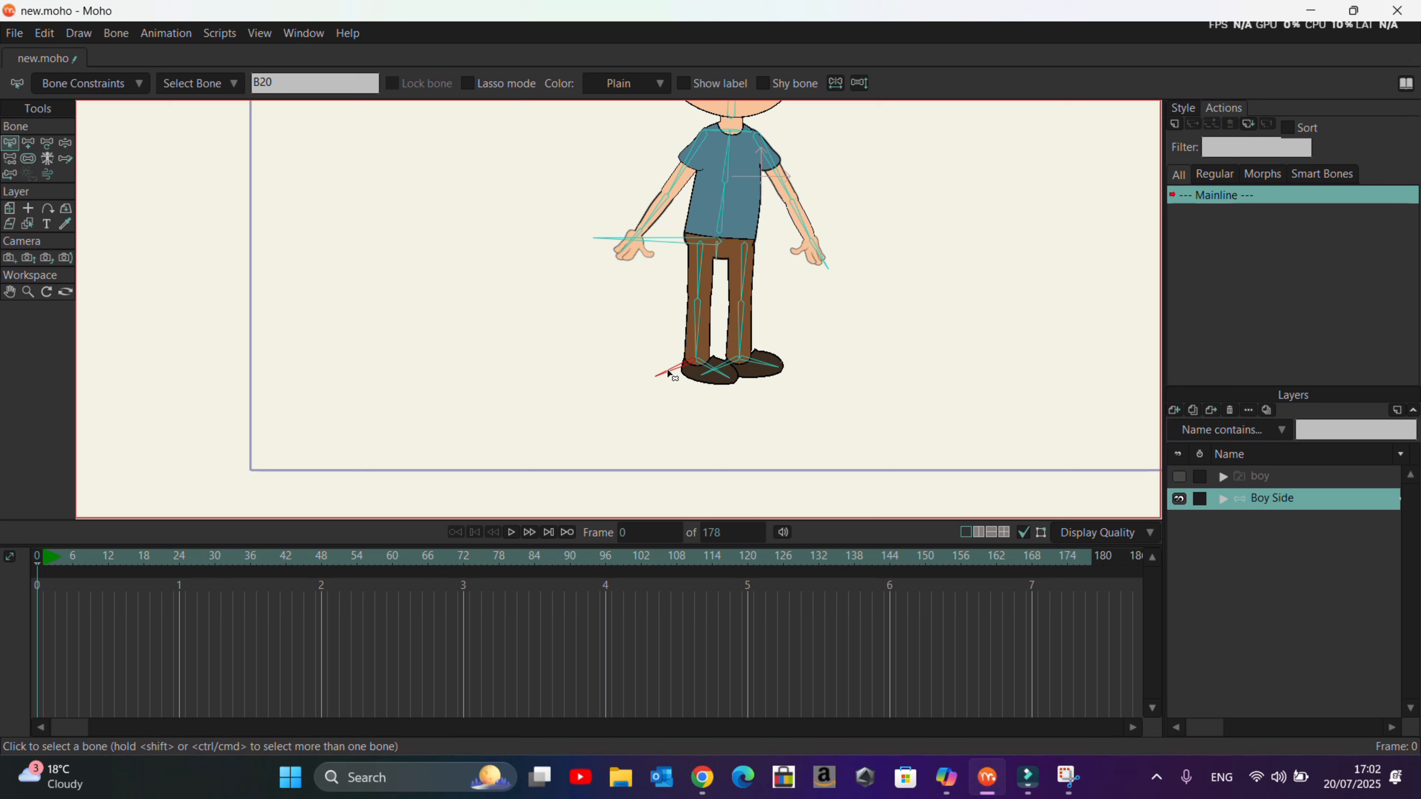
double_click(324, 81)
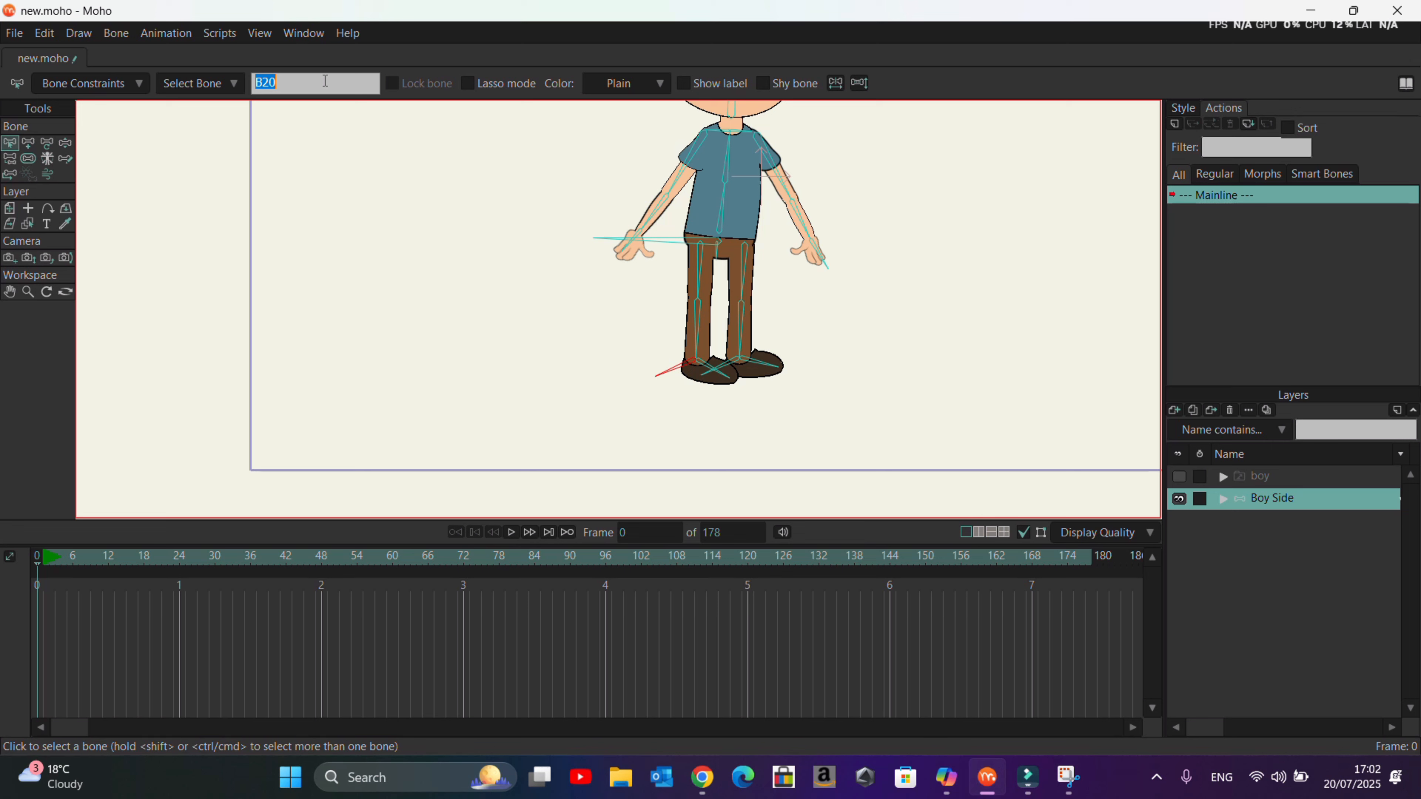
type("RB")
left_click(725, 367)
left_click(307, 88)
type("LB")
Select the thigh and shin bones of both legs and set their maximum IK stretching to 1.20.
scroll(1001, 353, "up", 1)
left_click_drag(736, 251, 587, 372)
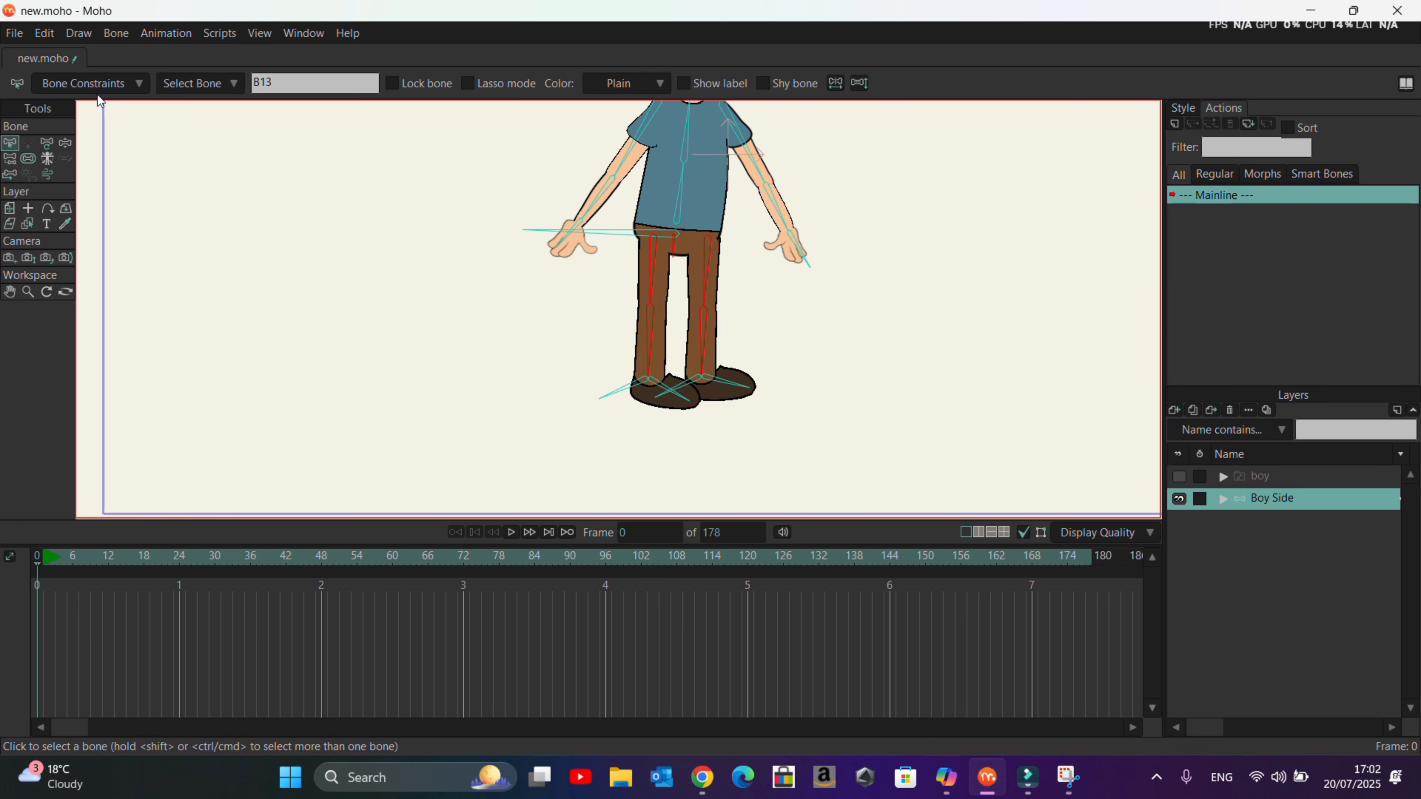
left_click(95, 84)
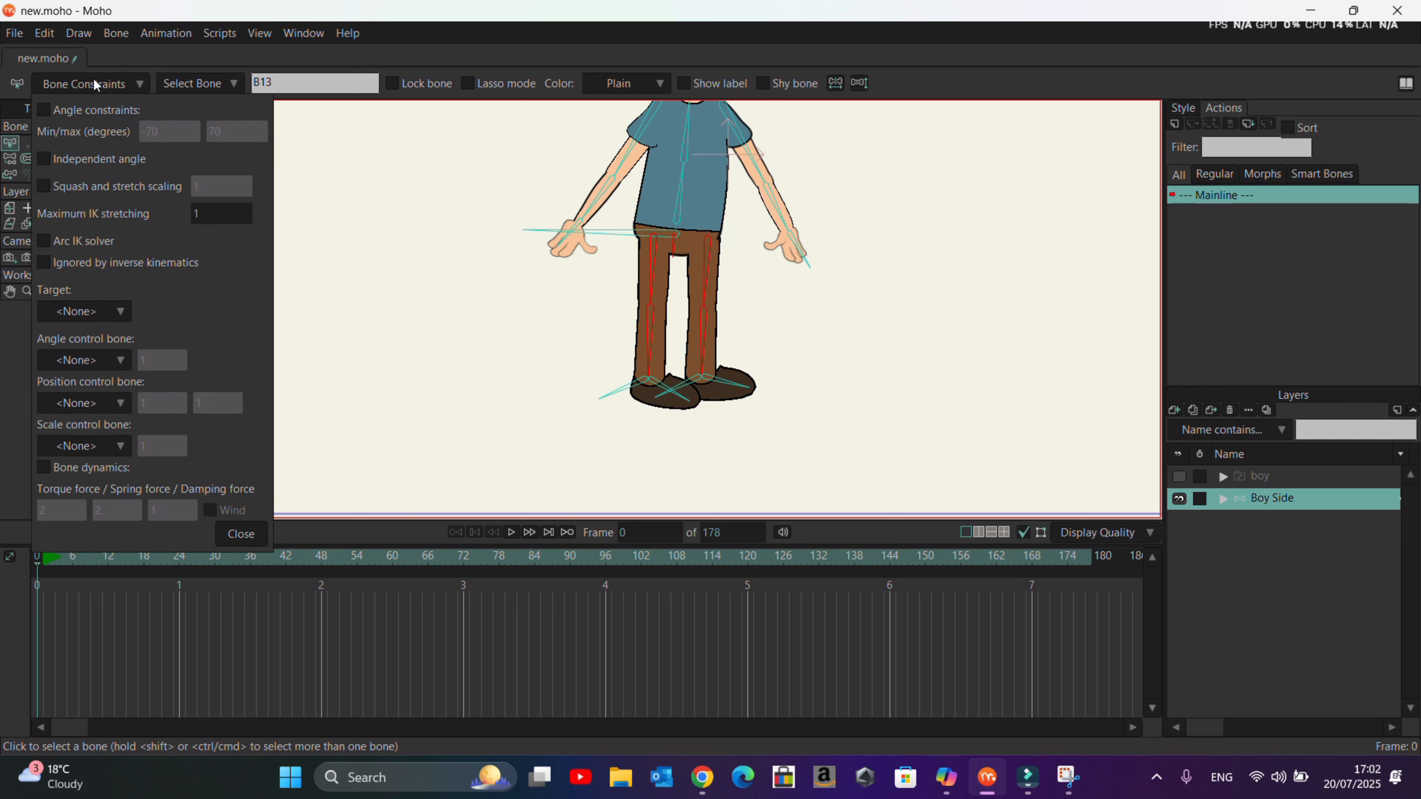
left_click_drag(215, 219, 231, 216)
left_click(241, 535)
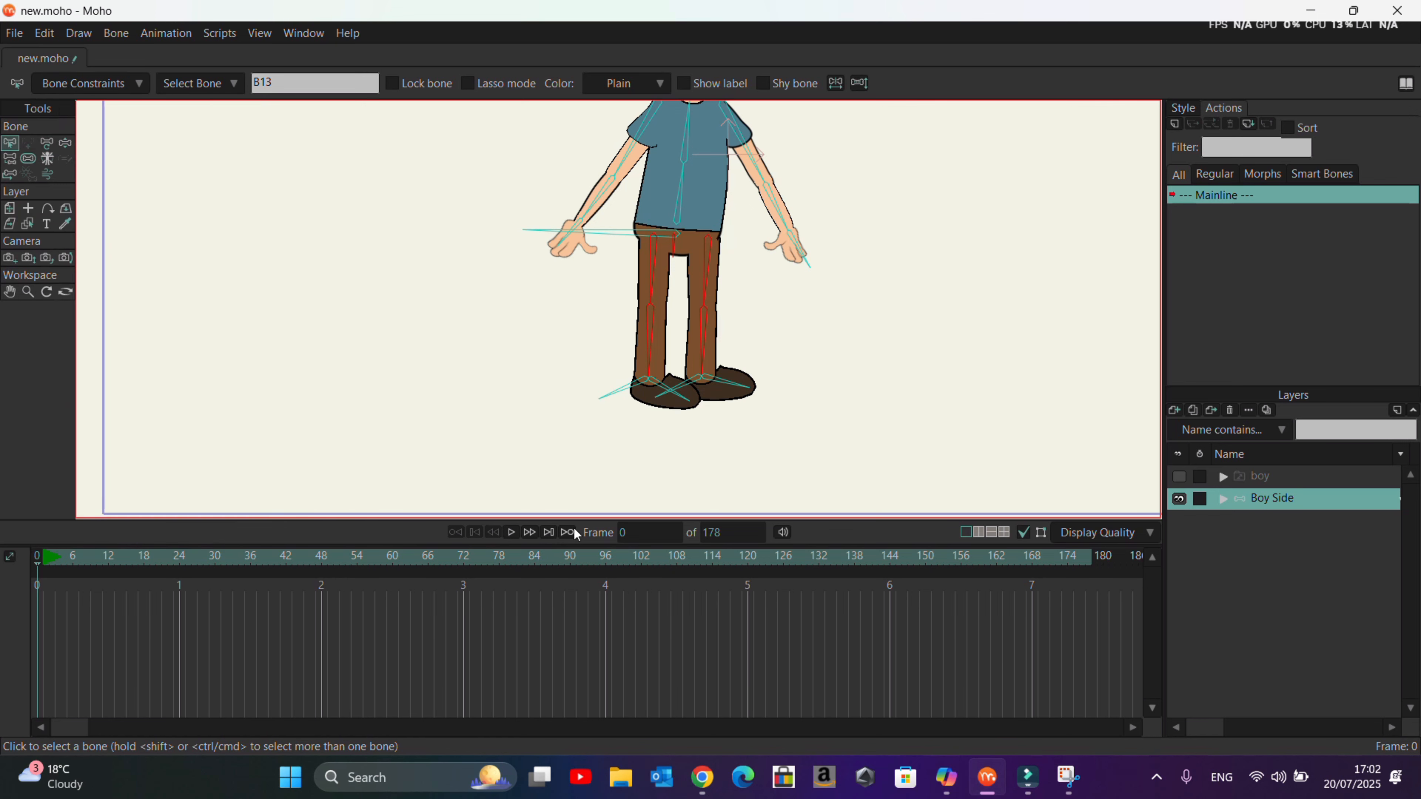
Select the left leg bone B14 and set LB as its target in the bone constraints.
left_click(705, 454)
left_click(706, 338)
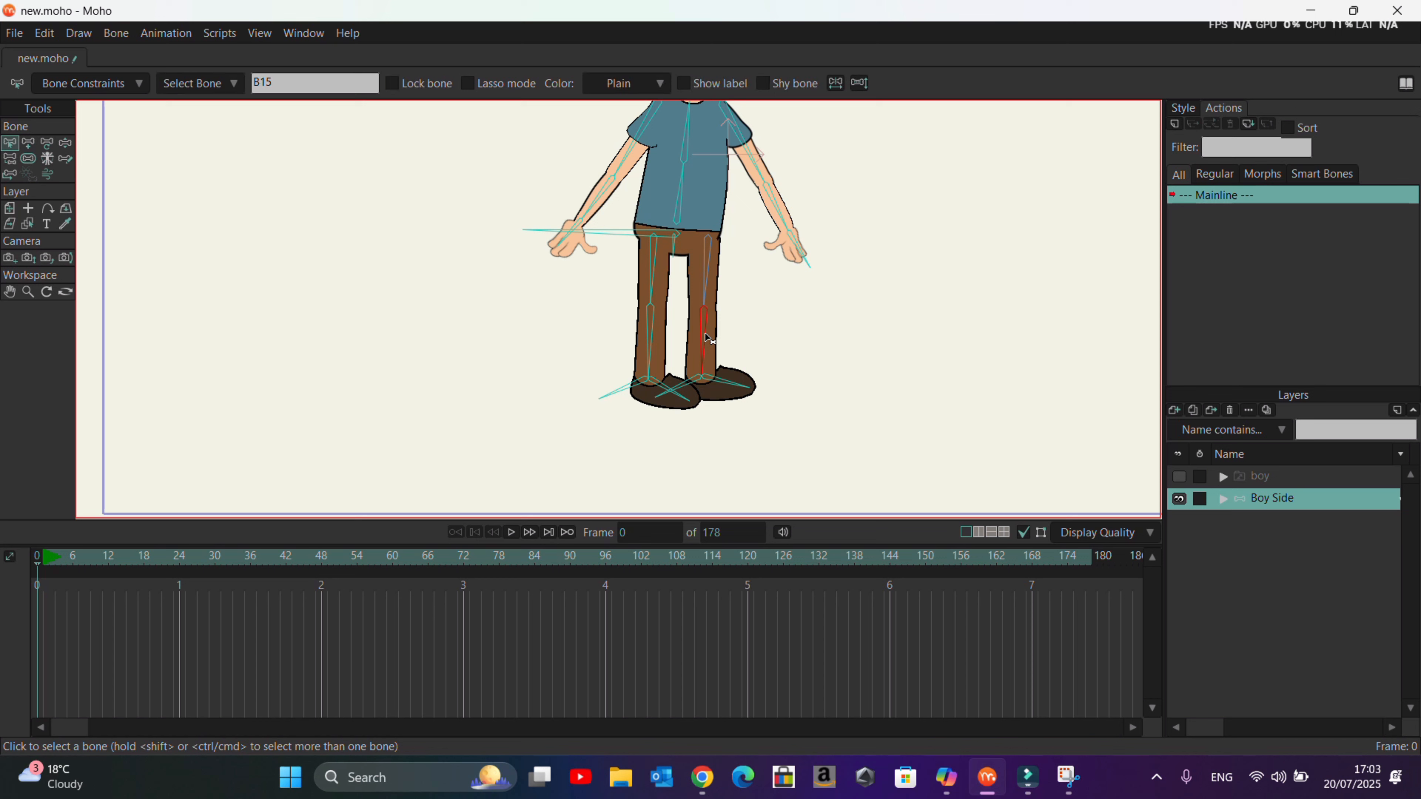
left_click(707, 274)
left_click(78, 86)
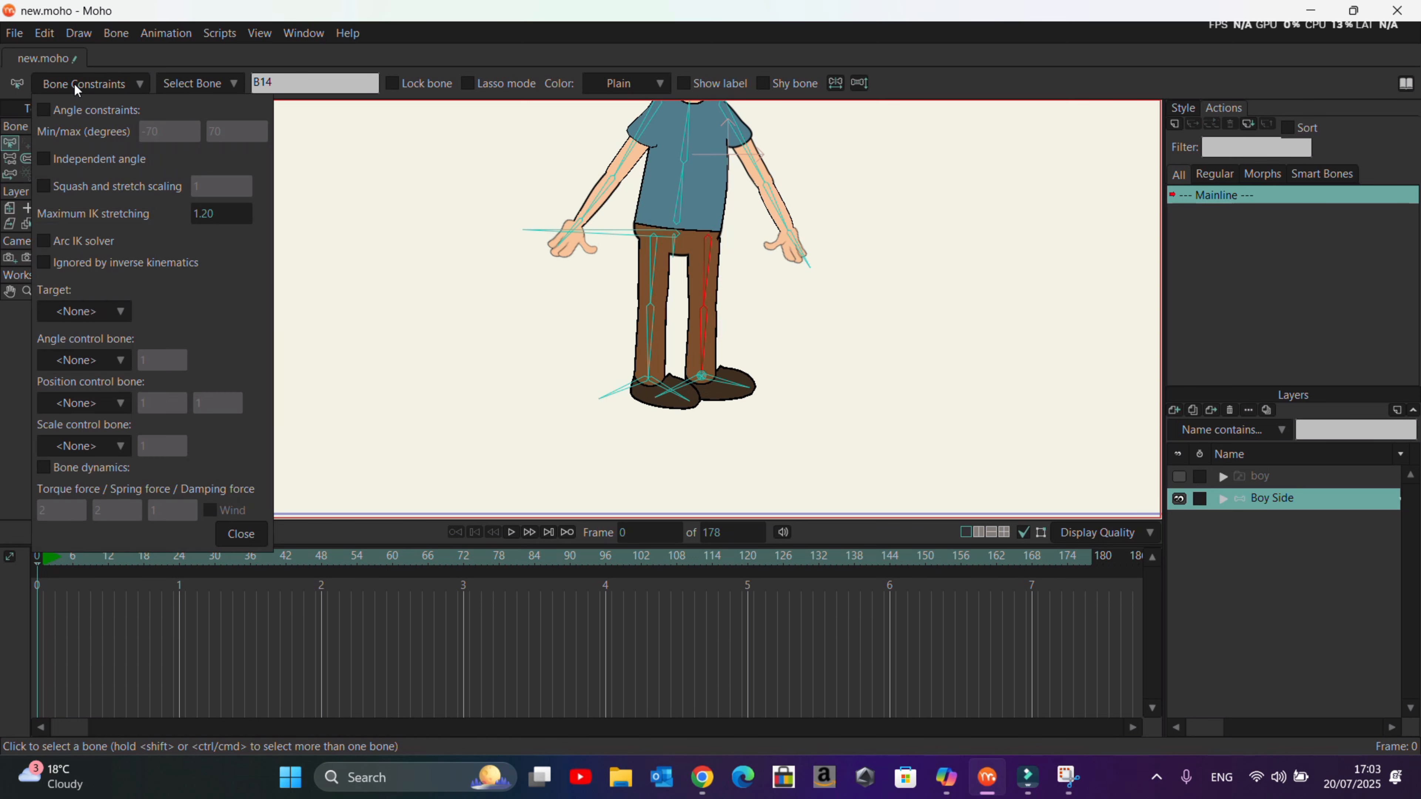
left_click(81, 313)
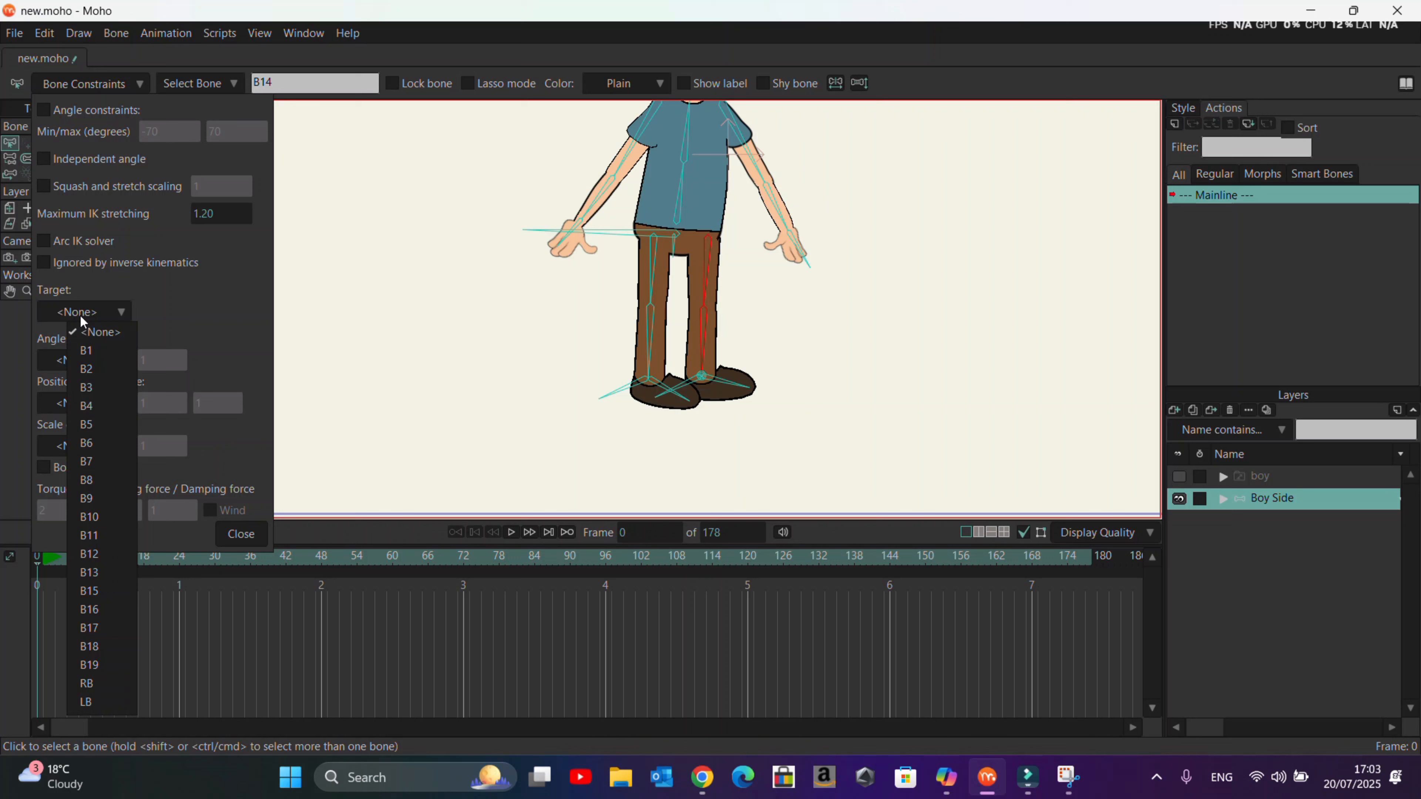
left_click(90, 704)
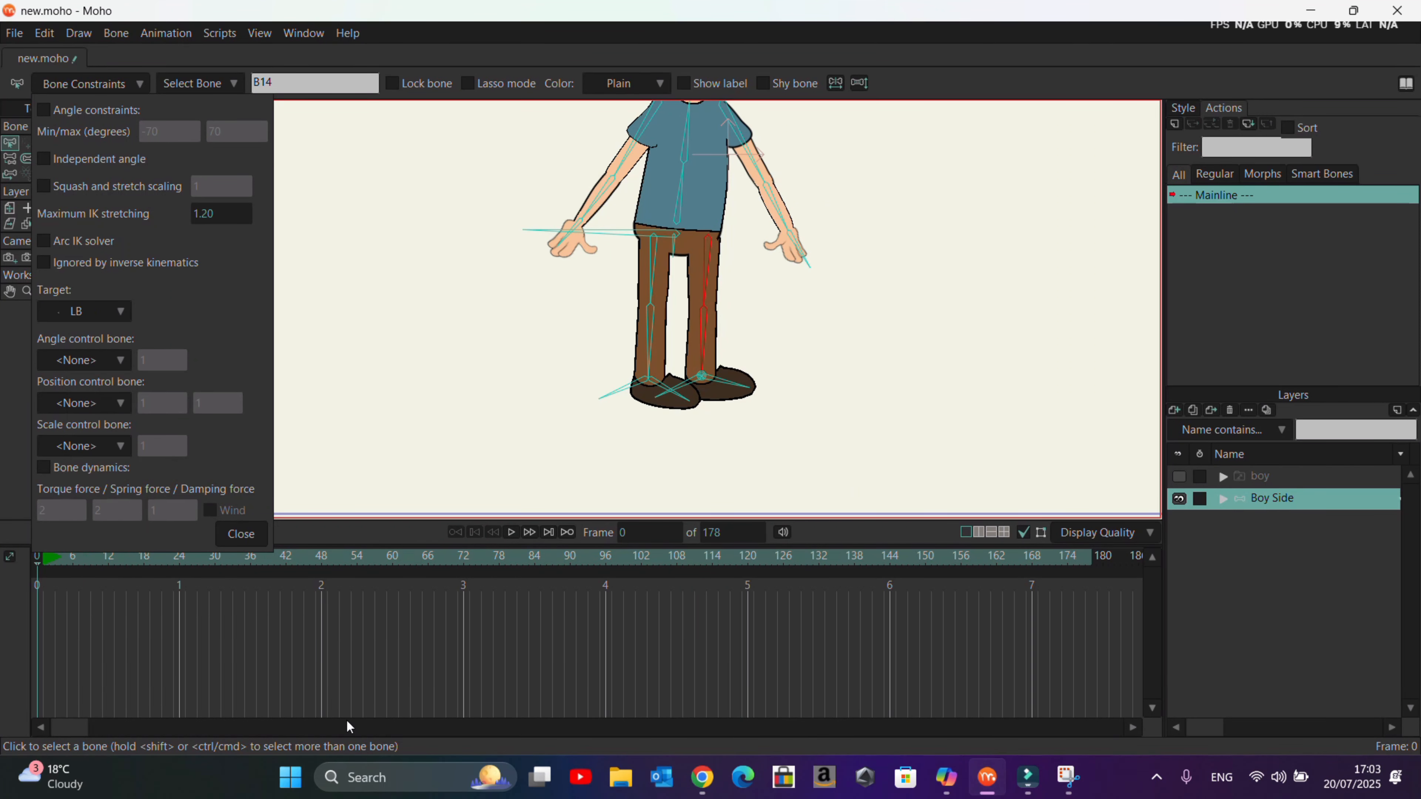
left_click(246, 534)
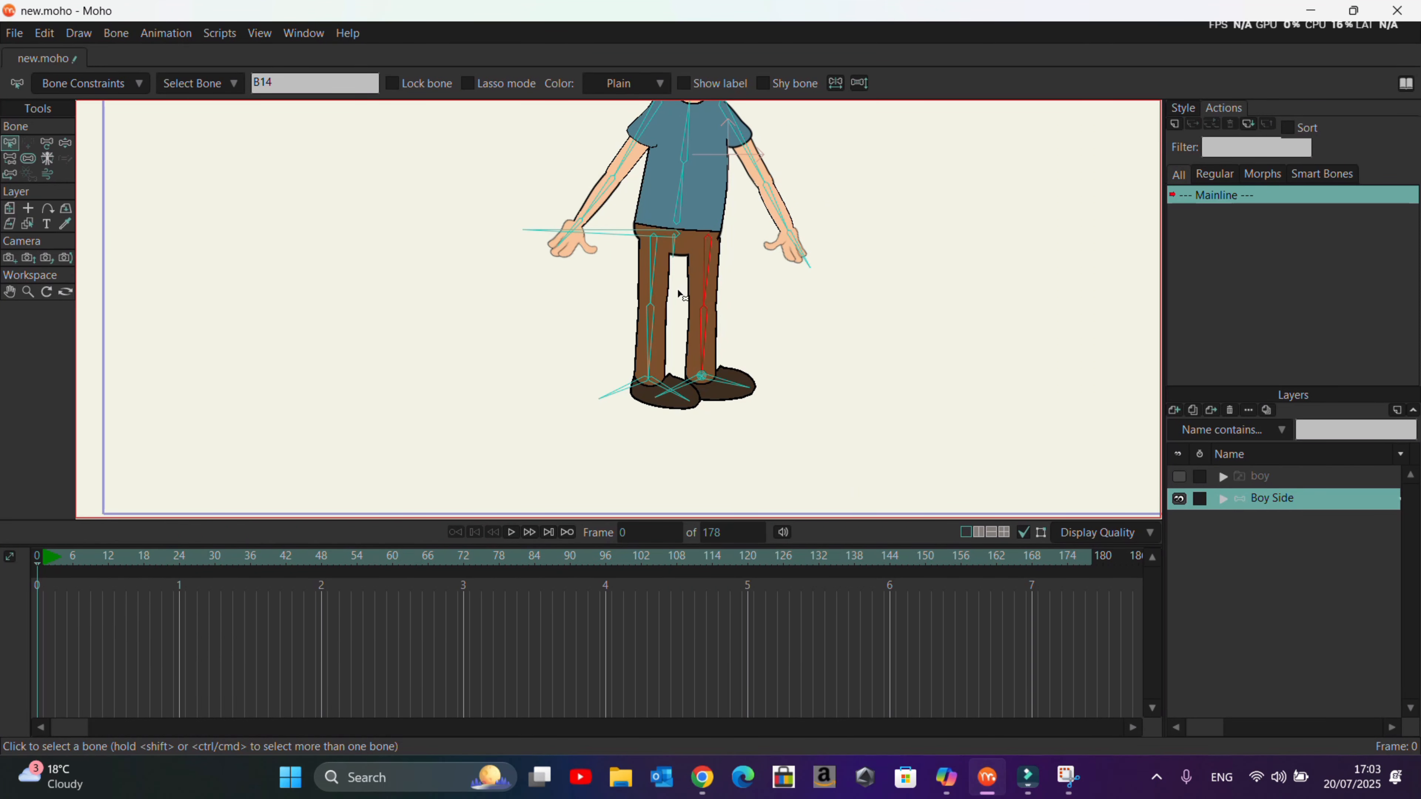
Select the right leg bone B17 and set RB as its target in the bone constraints.
left_click(667, 268)
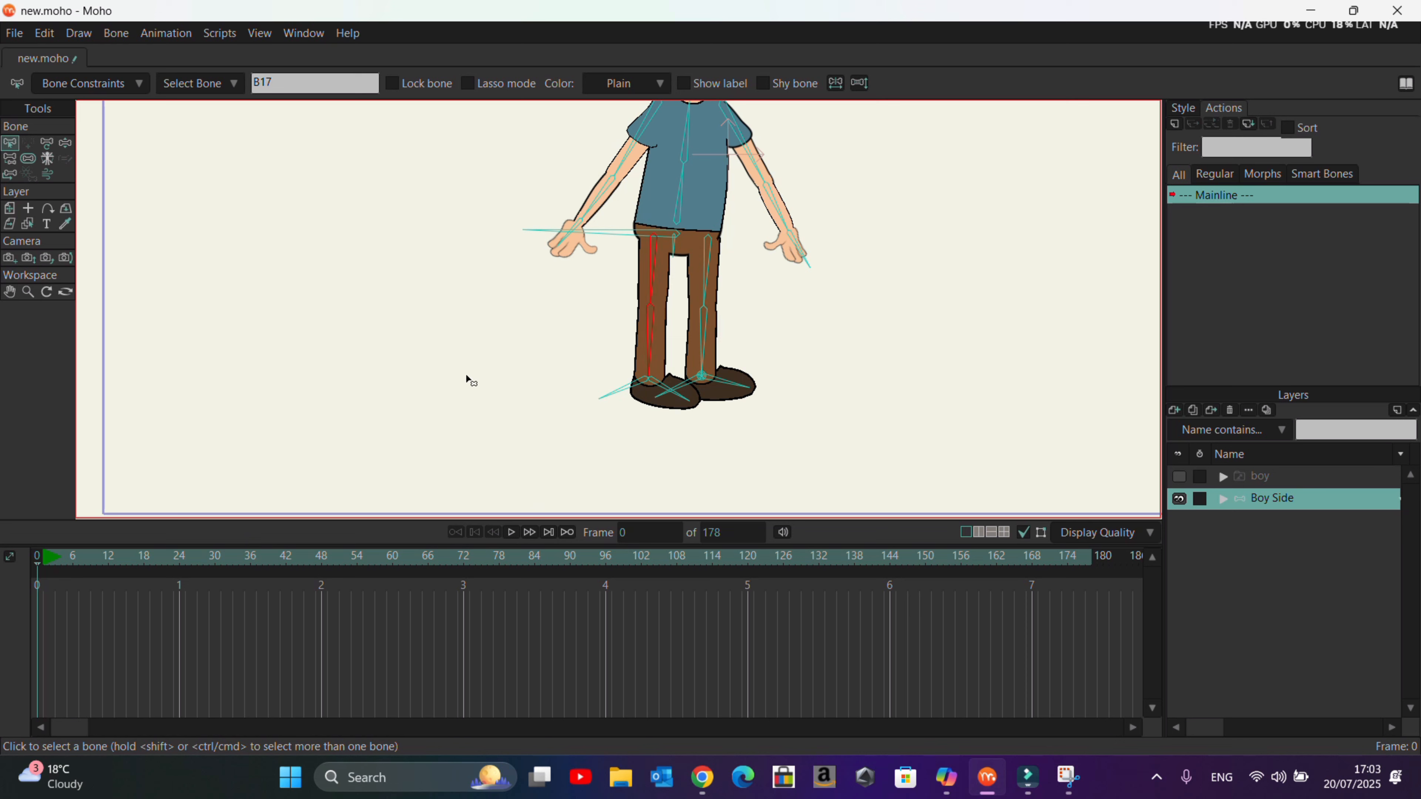
left_click(89, 84)
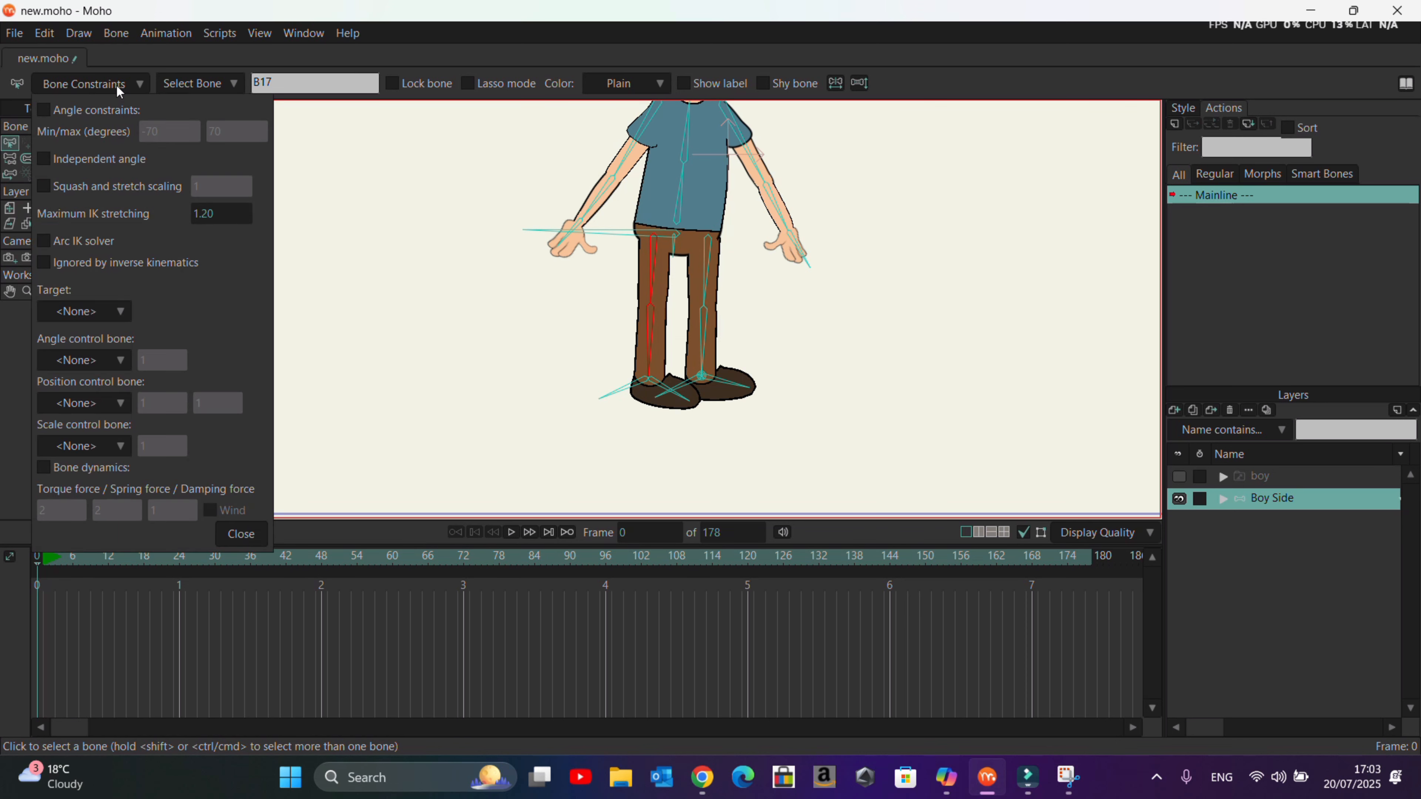
left_click(127, 315)
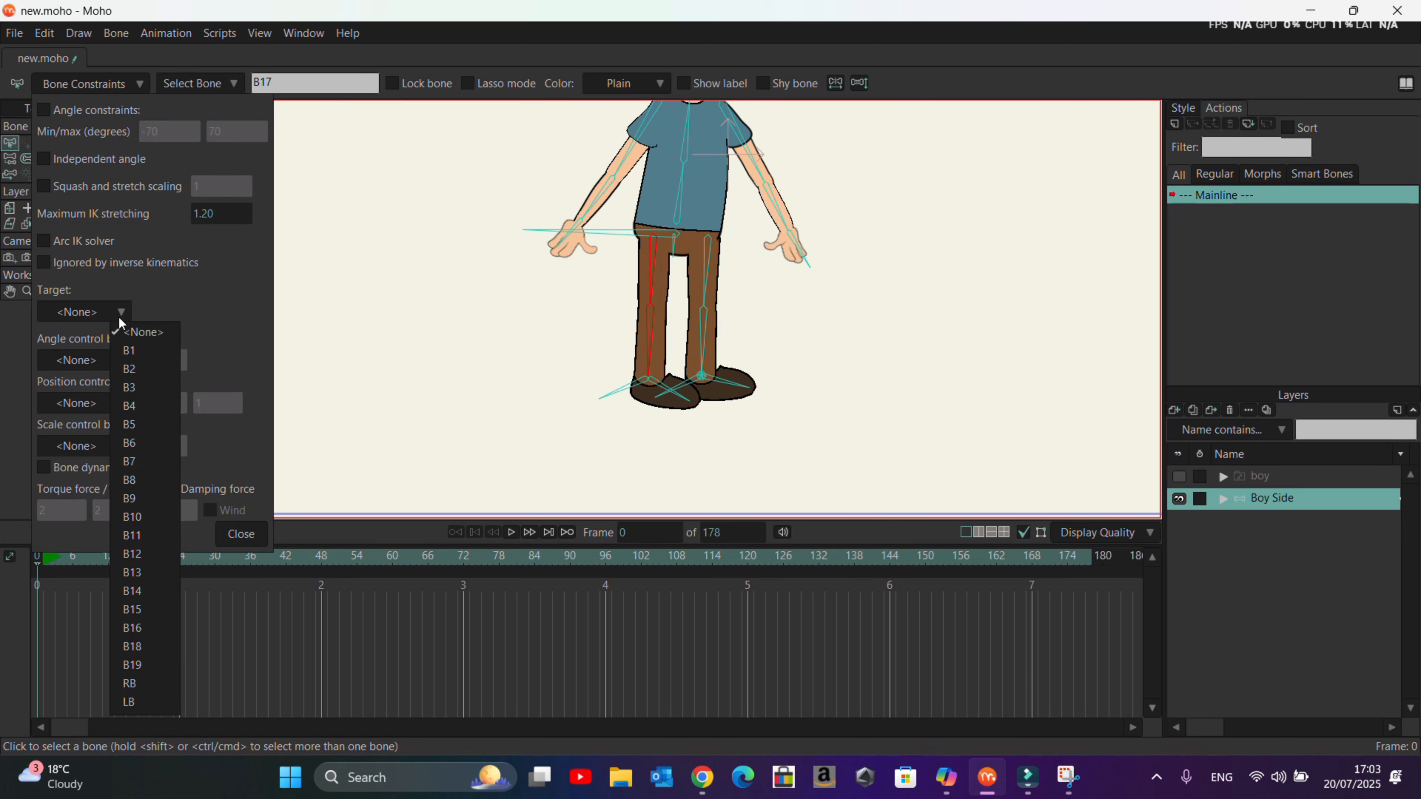
left_click(132, 691)
left_click(242, 534)
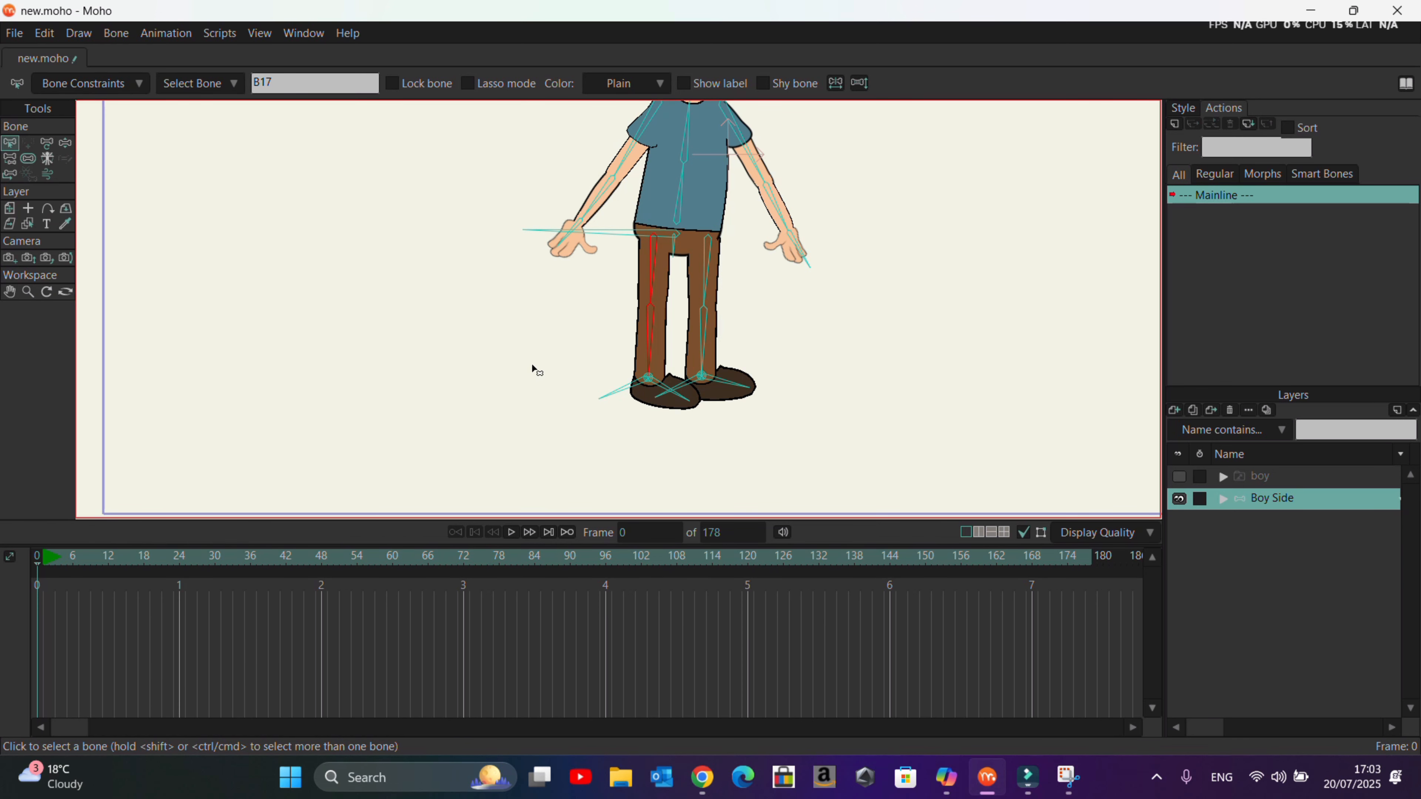
Test the leg rig at frame 12 by pulling the hip bone downward with Manipulate Bones.
key("z")
mouse_move(580, 399)
left_mouse_down()
mouse_move(554, 392)
mouse_move(649, 402)
mouse_move(580, 403)
mouse_move(529, 363)
mouse_move(584, 399)
left_mouse_up()
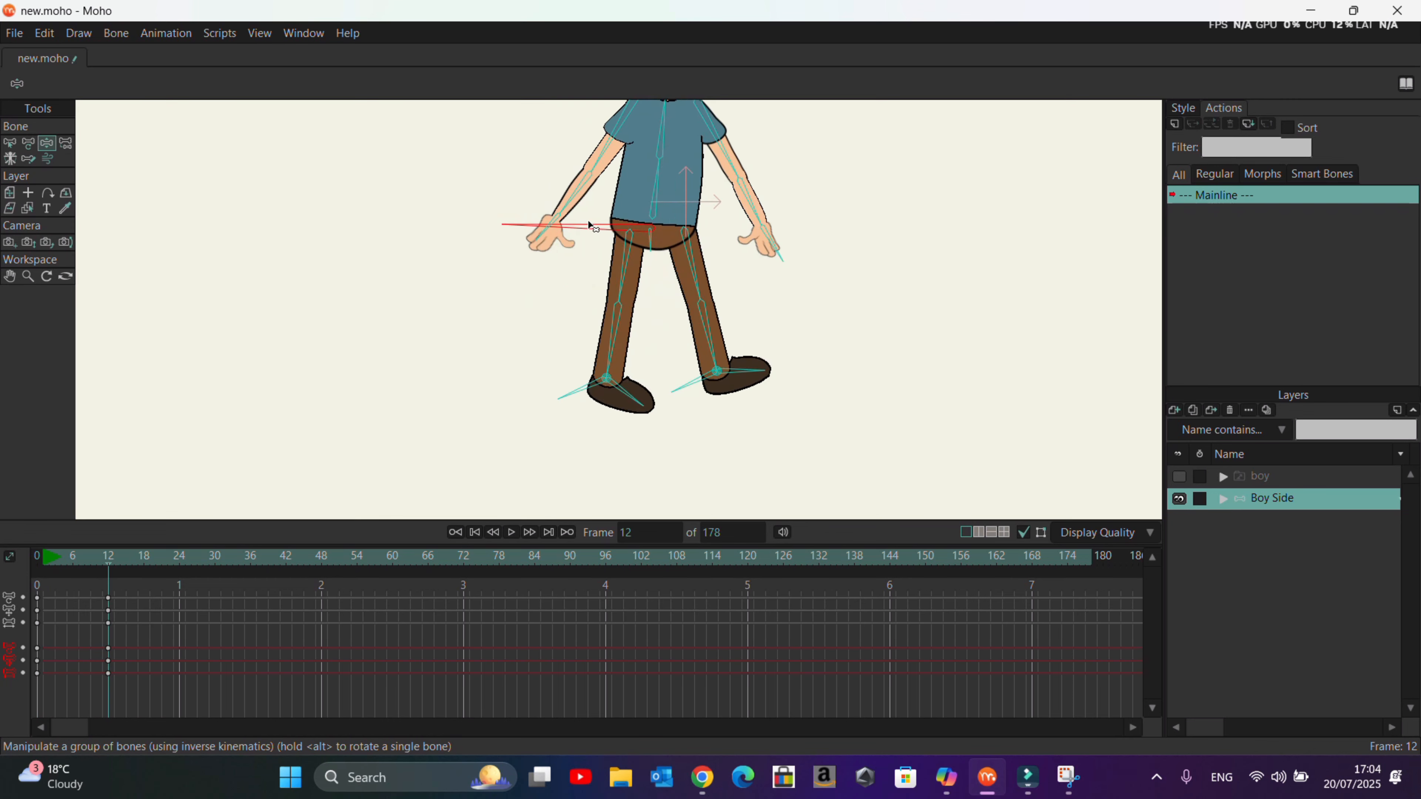
left_click_drag(604, 238, 571, 505)
scroll(610, 442, "down", 5)
scroll(617, 433, "up", 3)
scroll(617, 433, "up", 1)
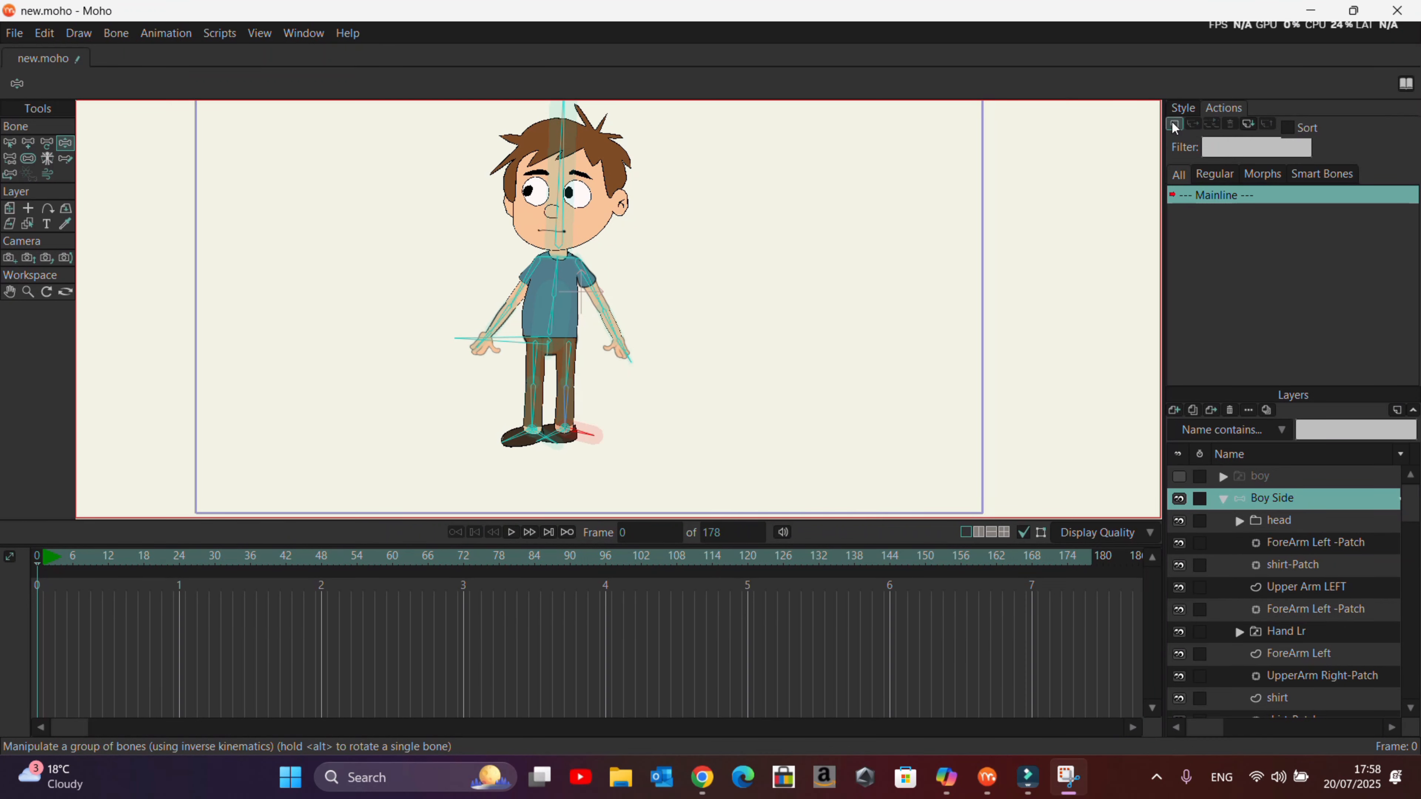
left_click(1174, 124)
left_click(778, 446)
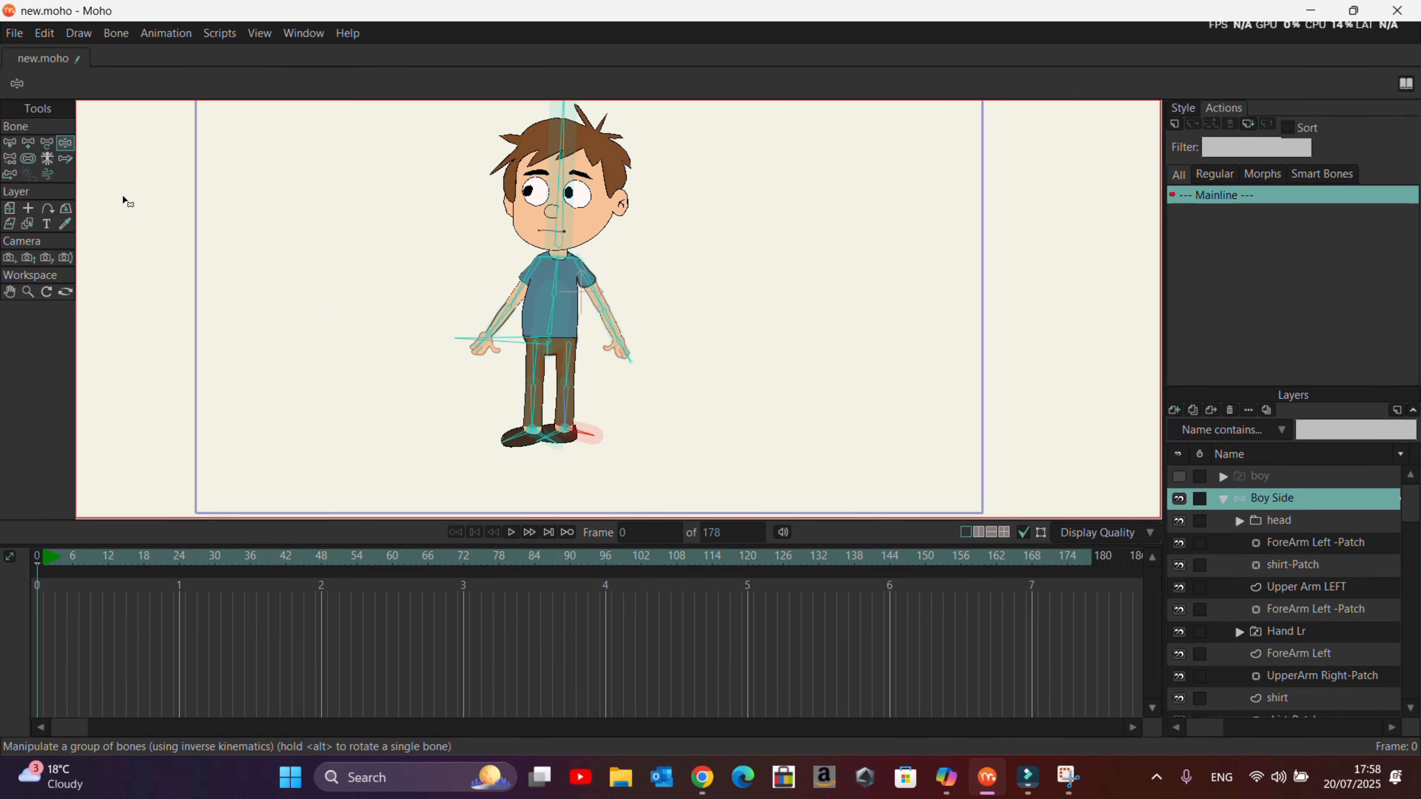
left_click(10, 144)
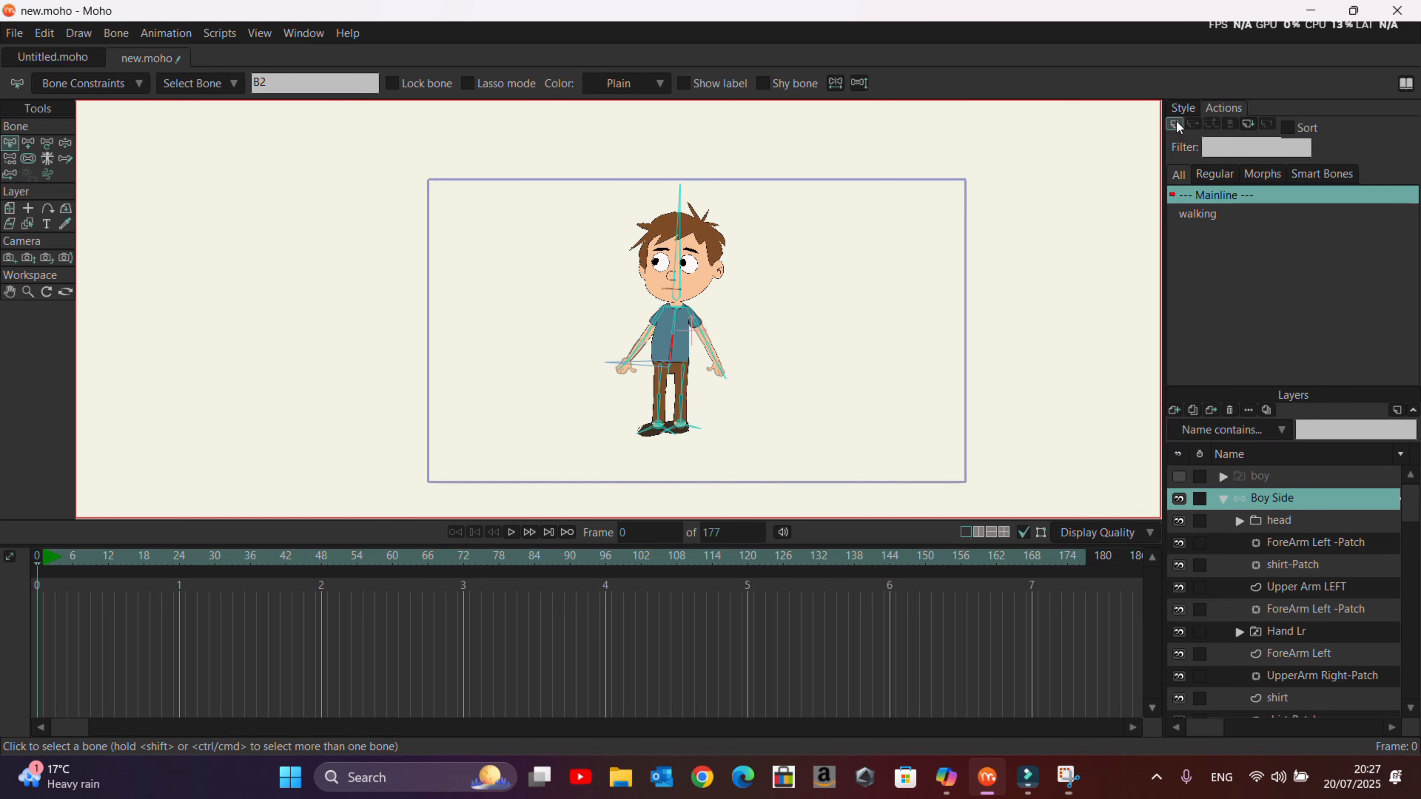
Create an action for the selected torso bone B2 and delete that action.
left_click(1176, 121)
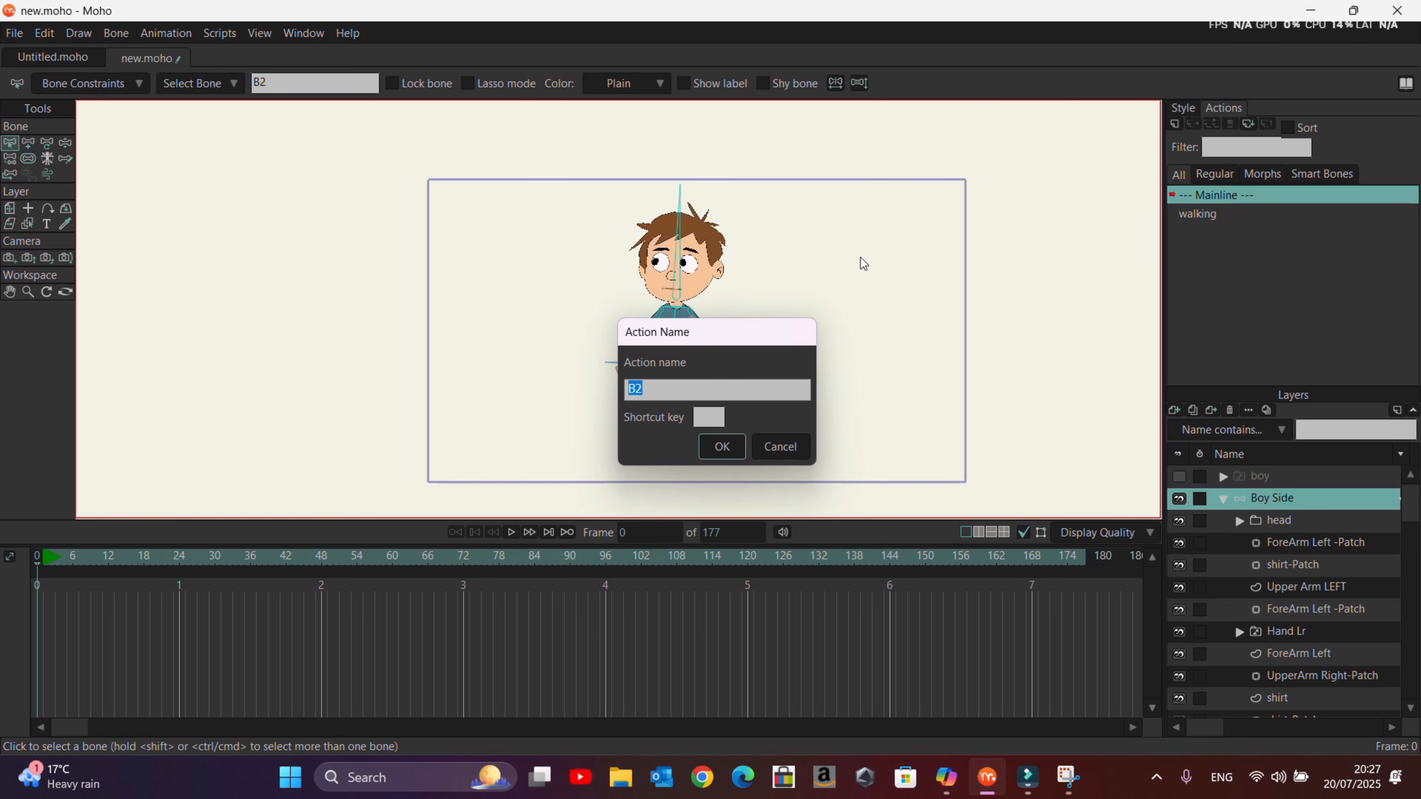
left_click(722, 447)
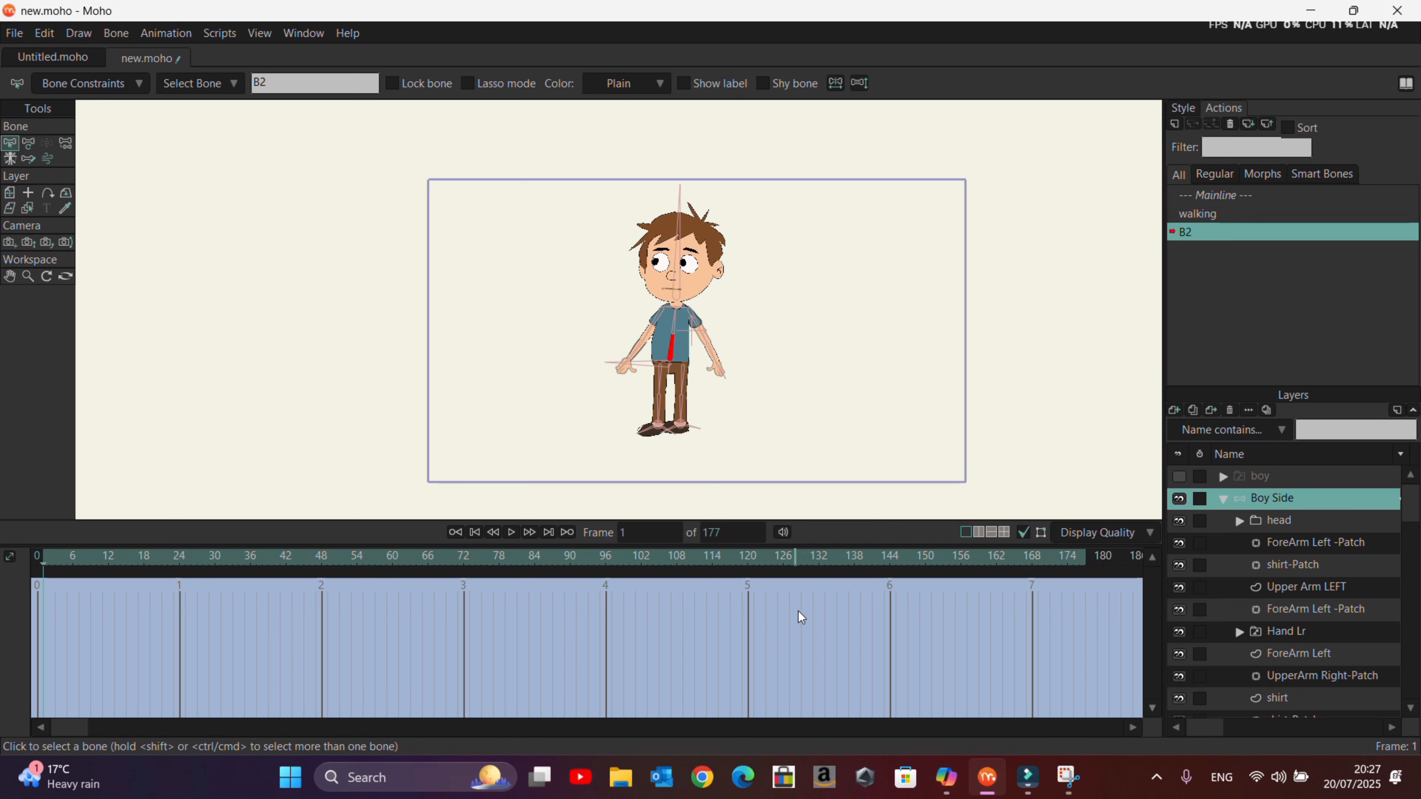
right_click(1207, 231)
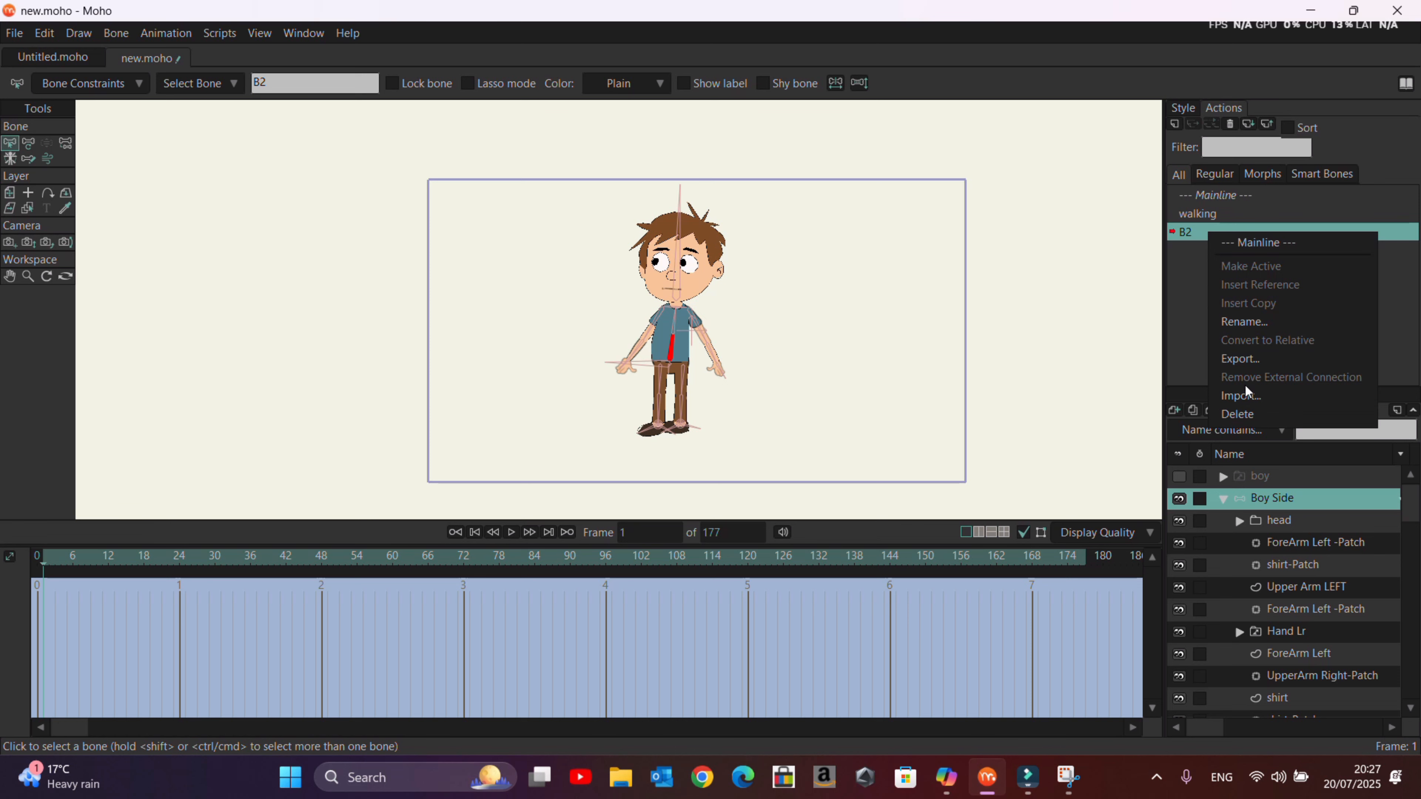
left_click(1247, 413)
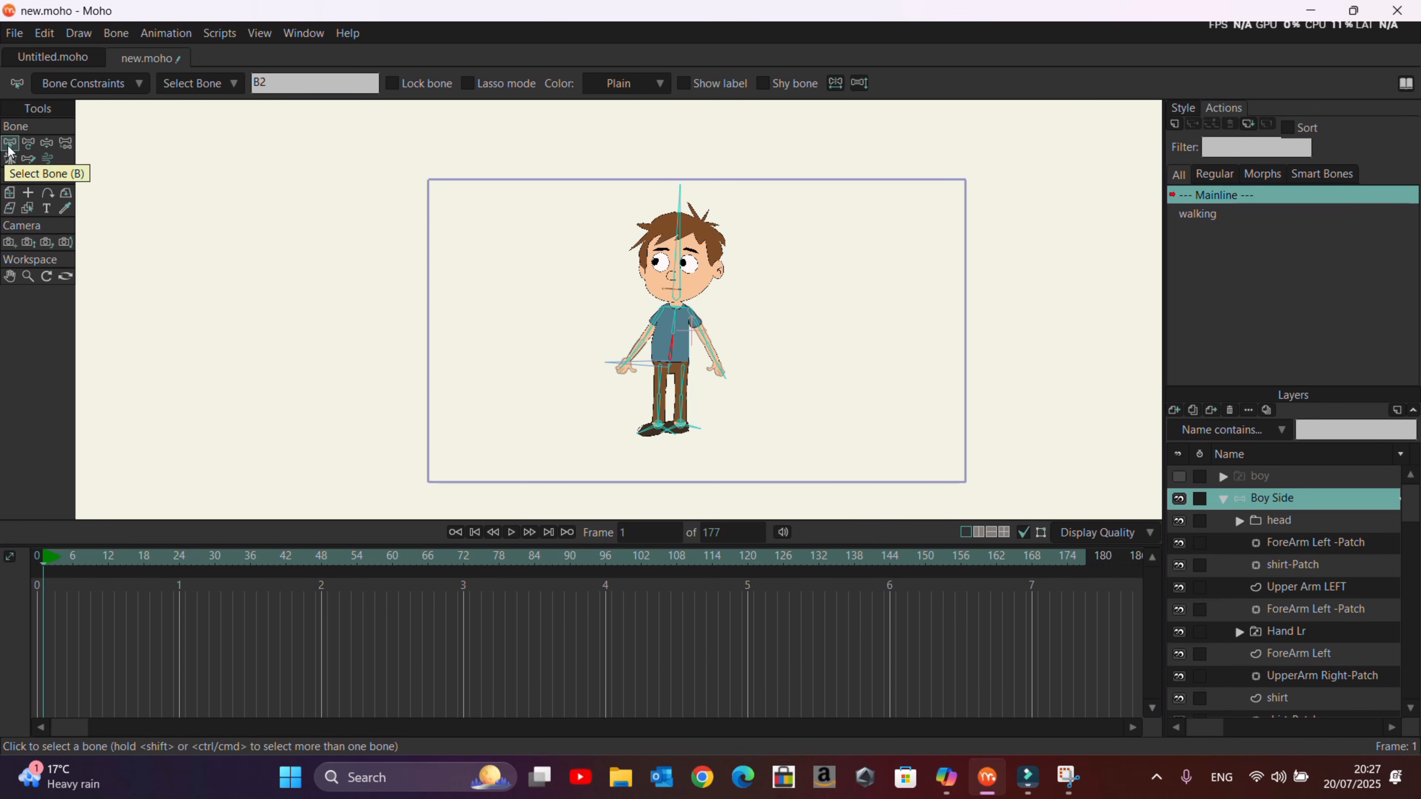
With no bones selected, create a new action named walking.
left_click(847, 275)
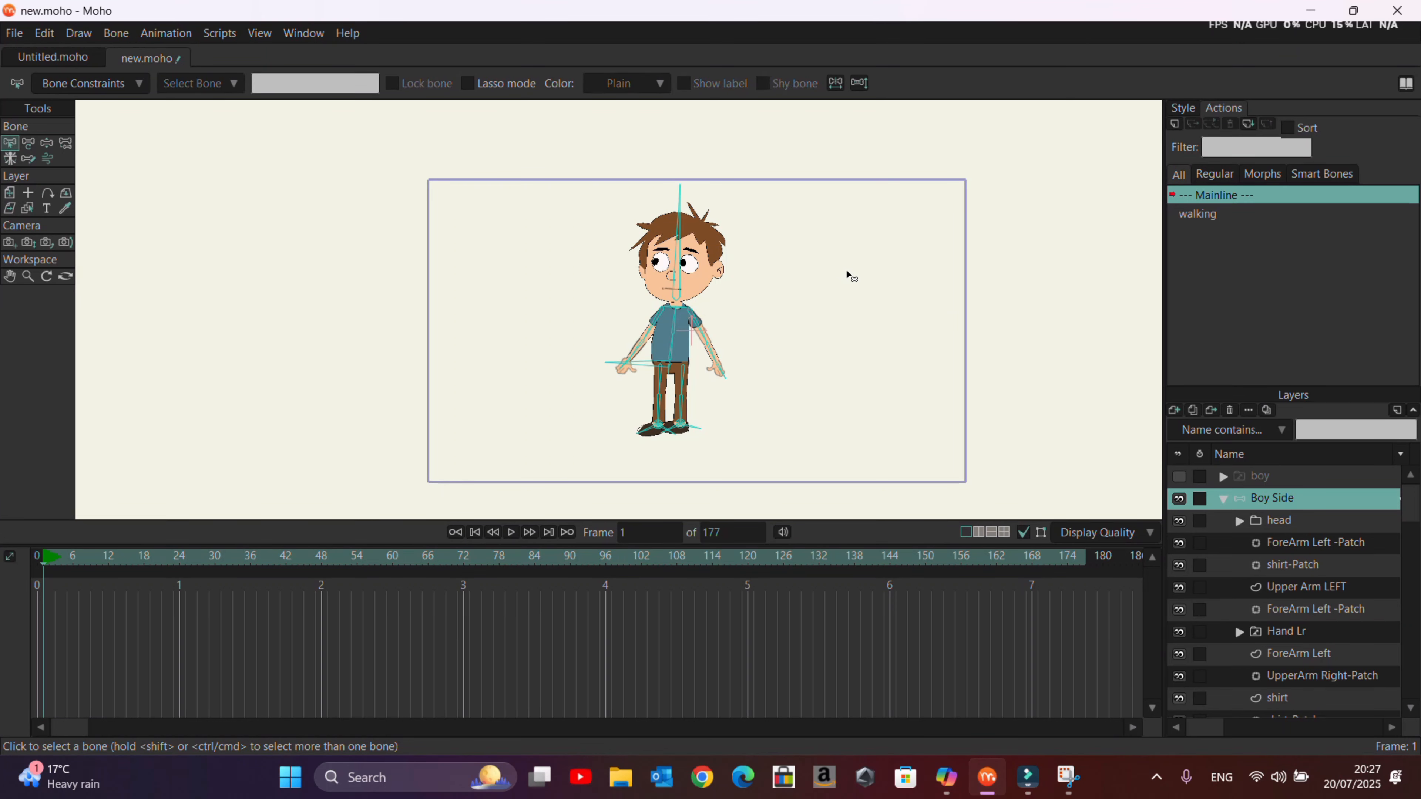
left_click(1174, 122)
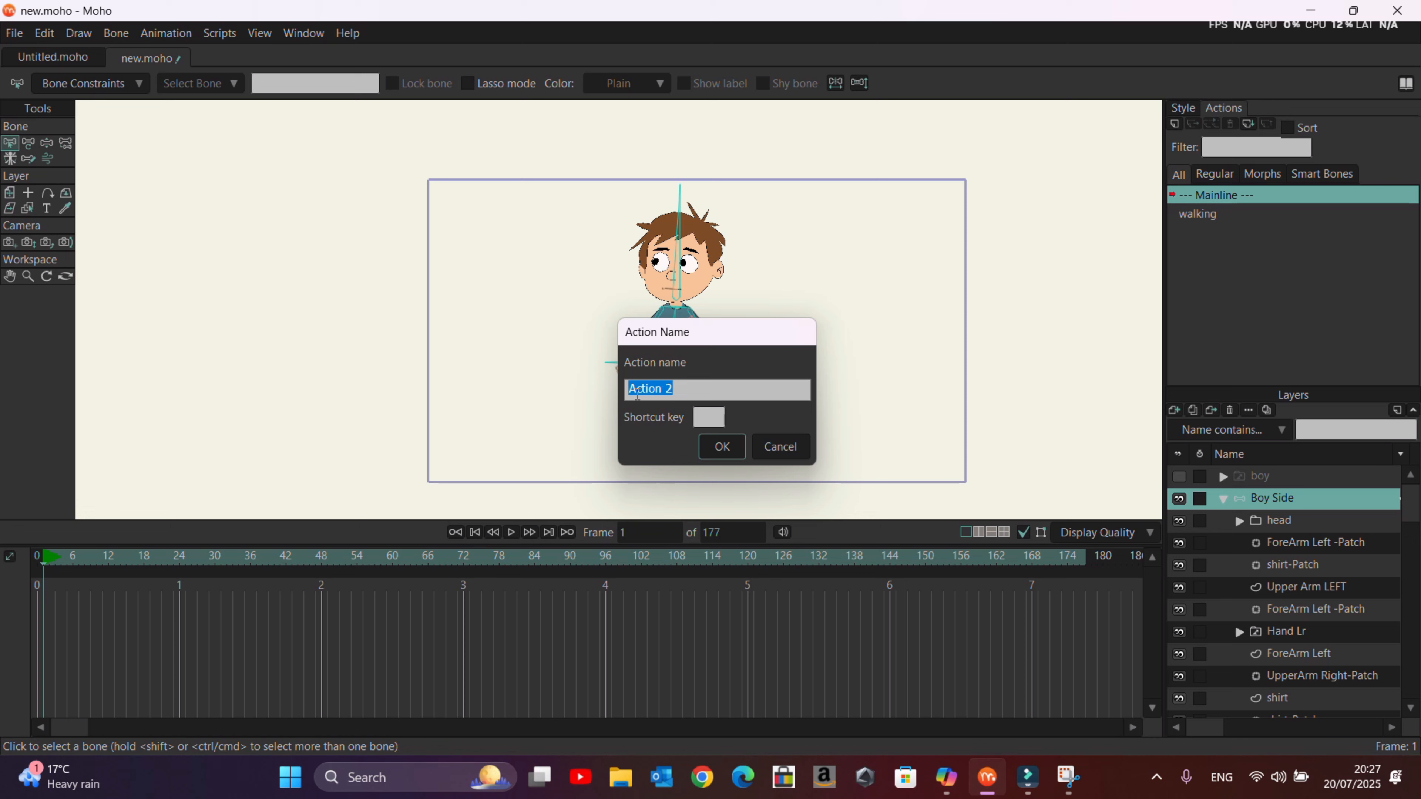
left_click(722, 448)
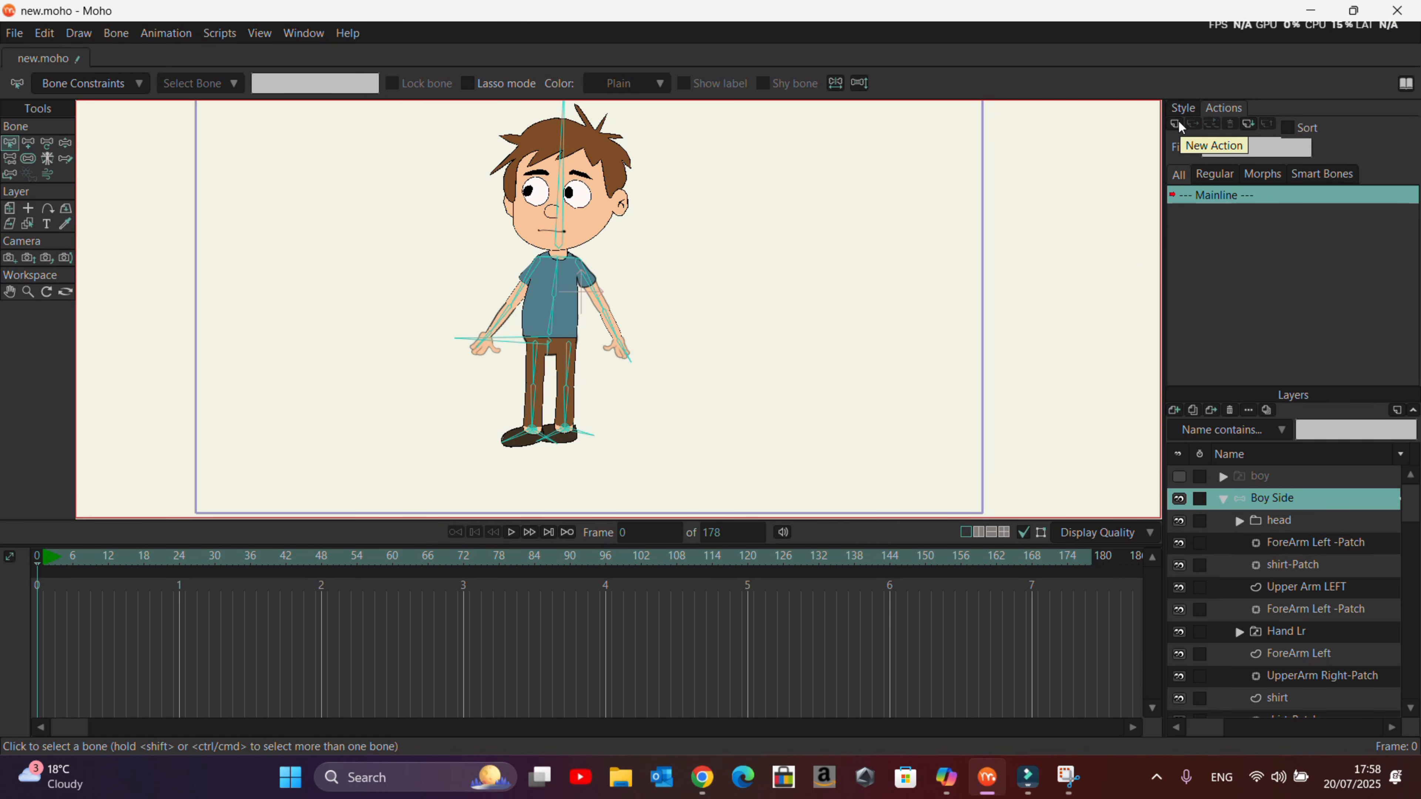
left_click(1175, 123)
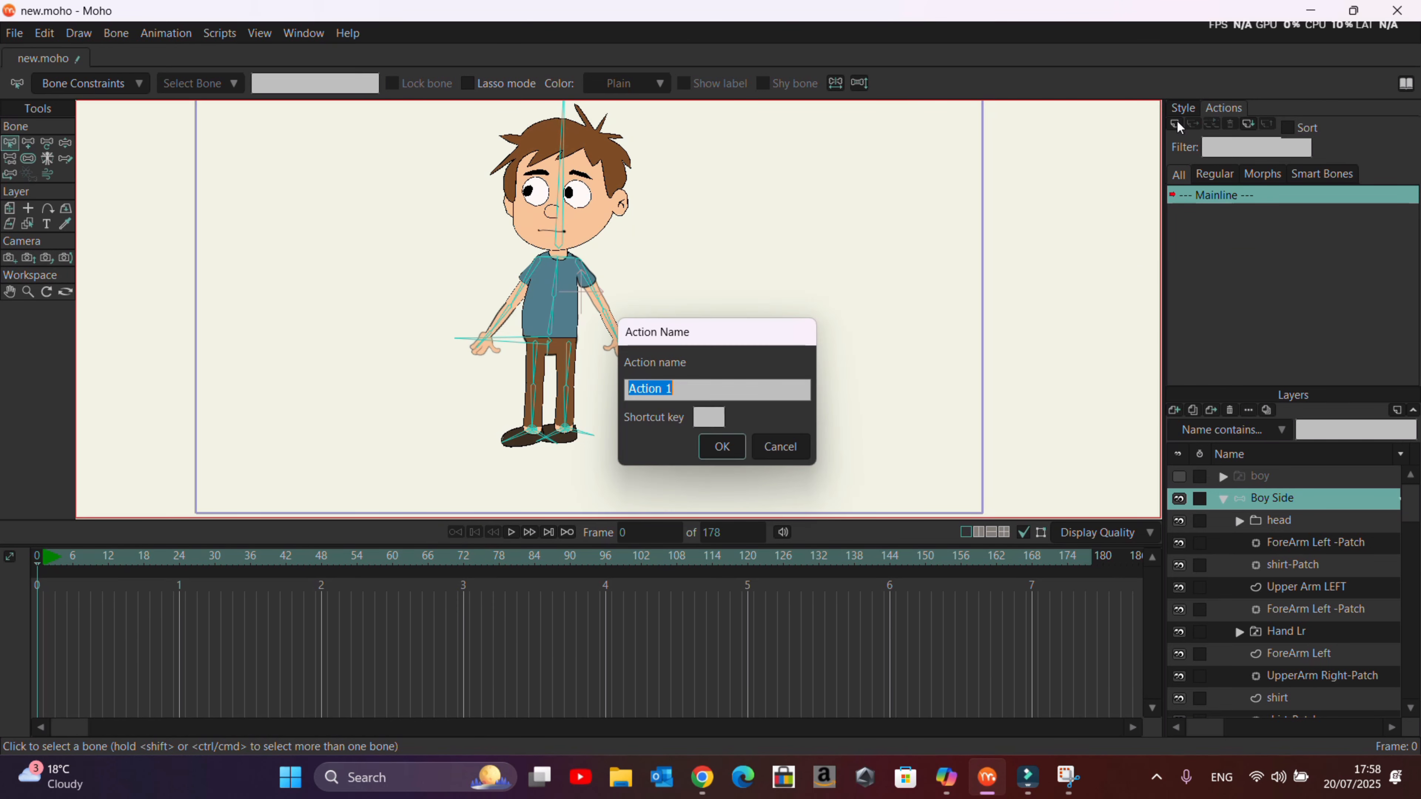
type("walking")
left_click(722, 446)
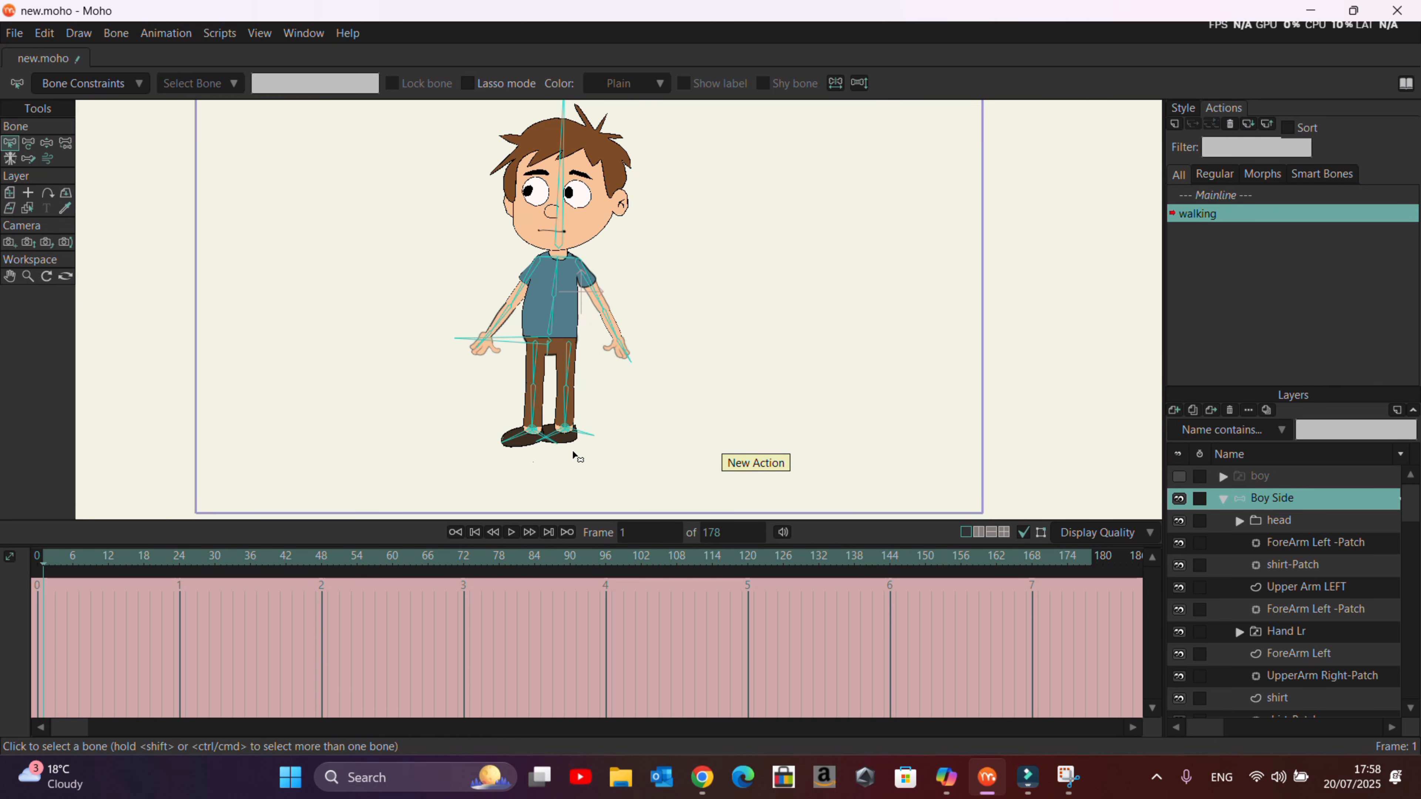
At frame 12, lower the hip bone with Manipulate Bones and spread the feet, right foot forward and left foot backward.
left_click_drag(40, 568, 98, 579)
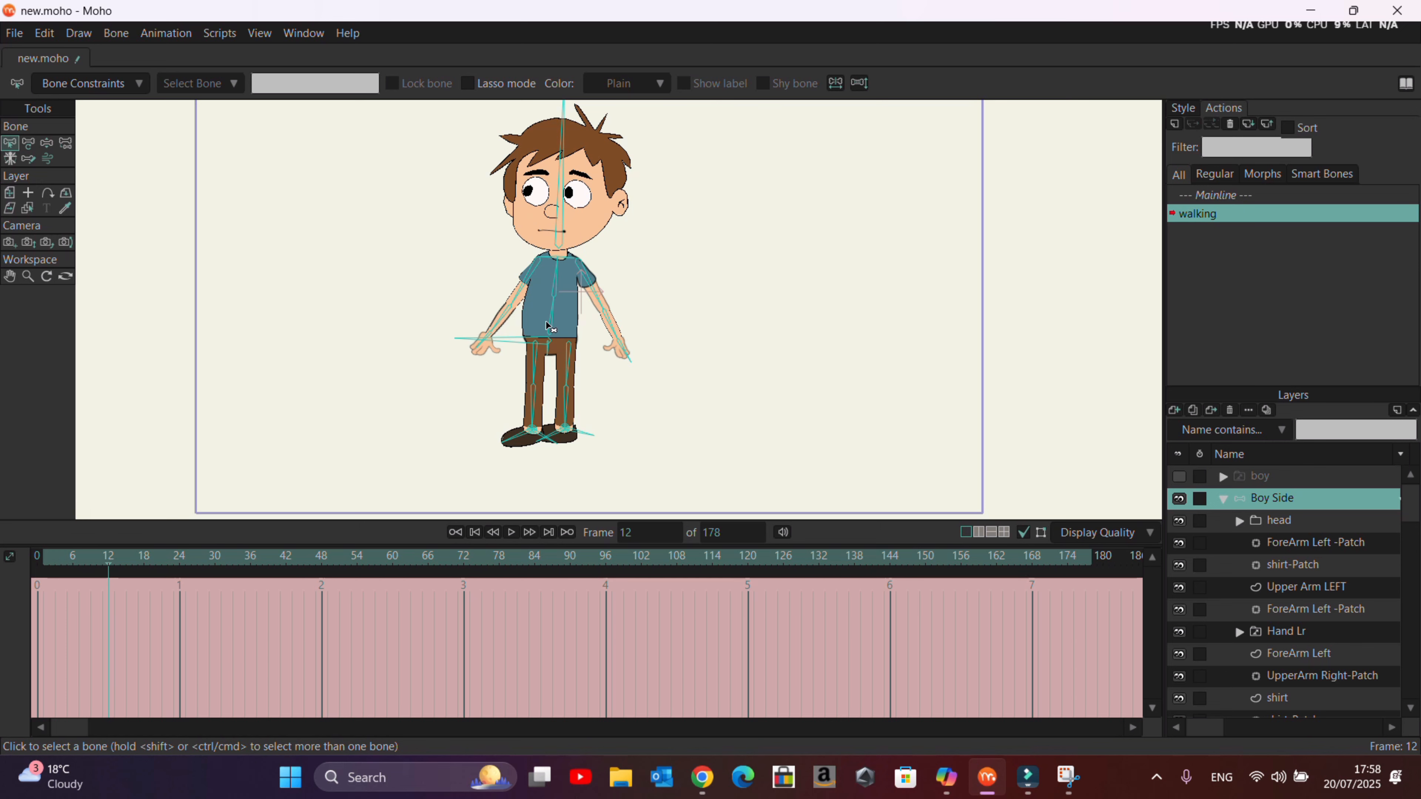
scroll(497, 387, "up", 1)
left_click(48, 144)
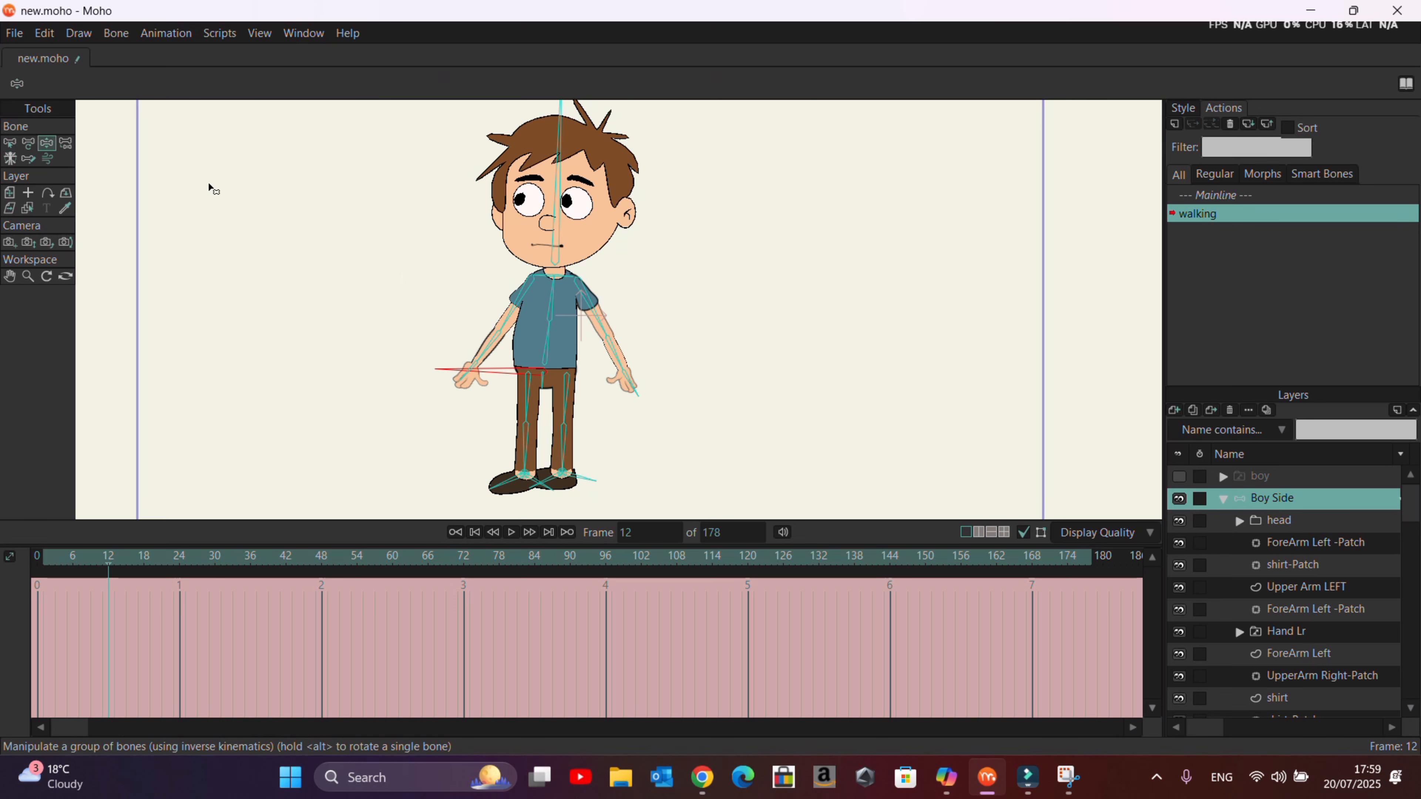
left_click_drag(515, 372, 515, 391)
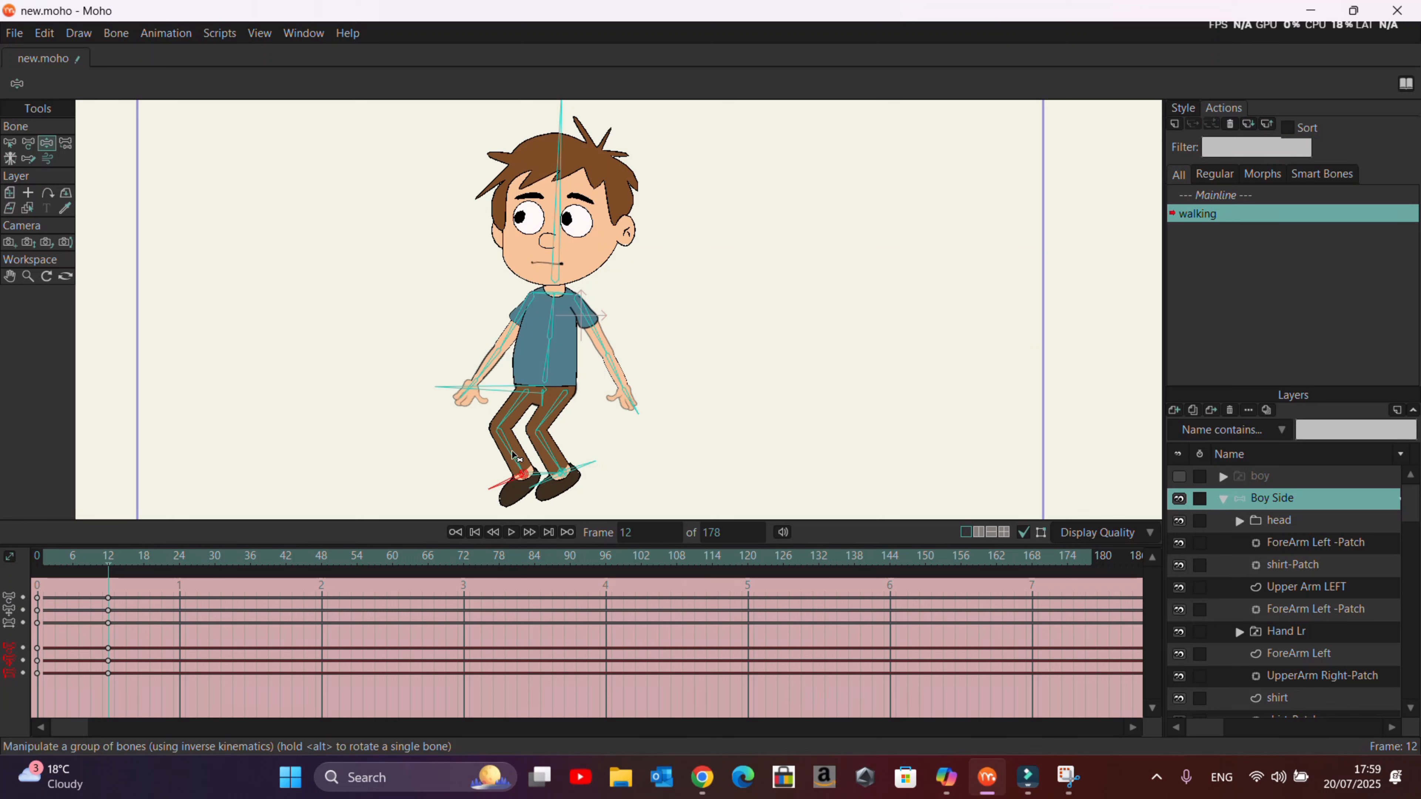
left_click_drag(507, 480, 467, 488)
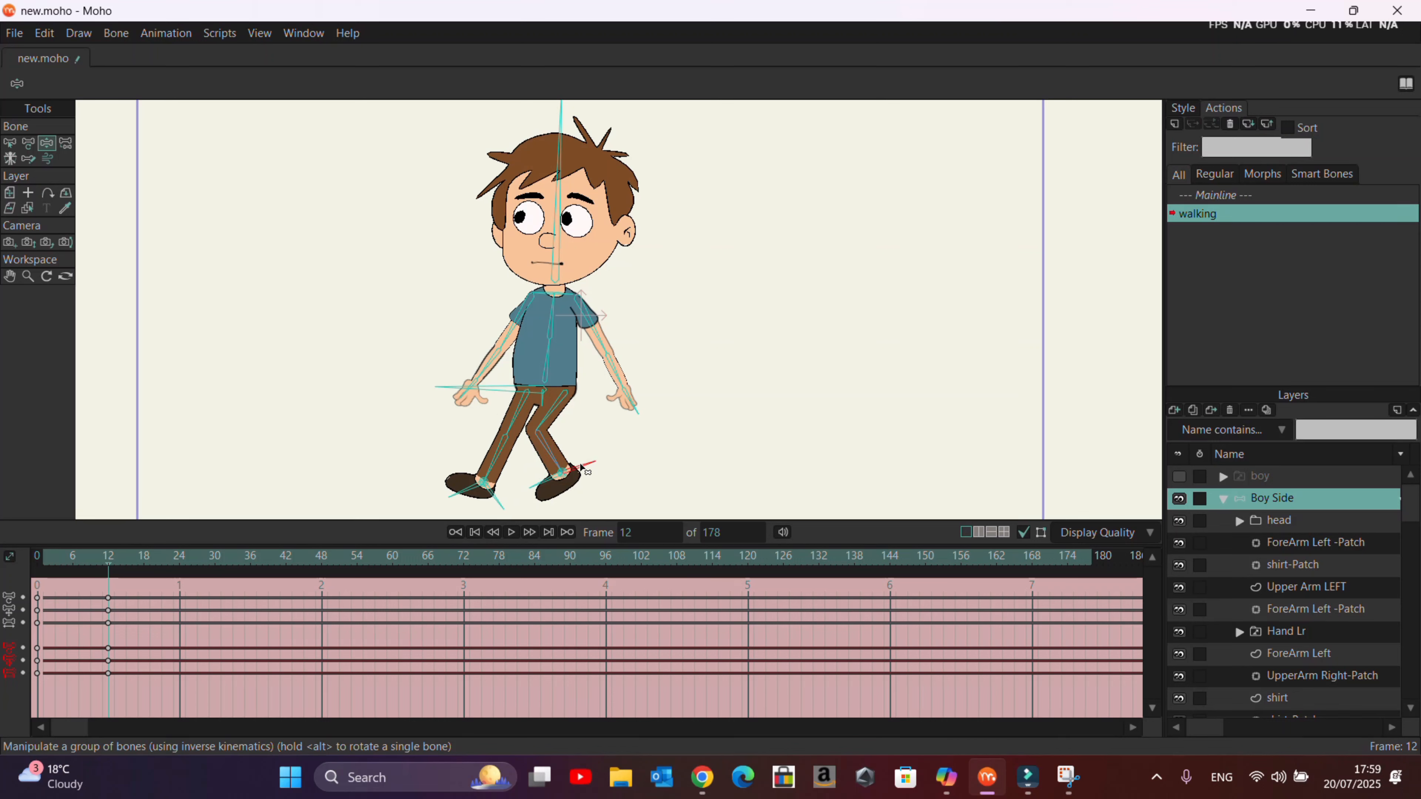
left_click_drag(547, 478, 586, 488)
Swing the right arm back behind the torso and the left arm forward across it at frame 12.
left_click(490, 370)
left_click_drag(487, 366, 559, 323)
left_click_drag(619, 375, 510, 359)
left_click(538, 361)
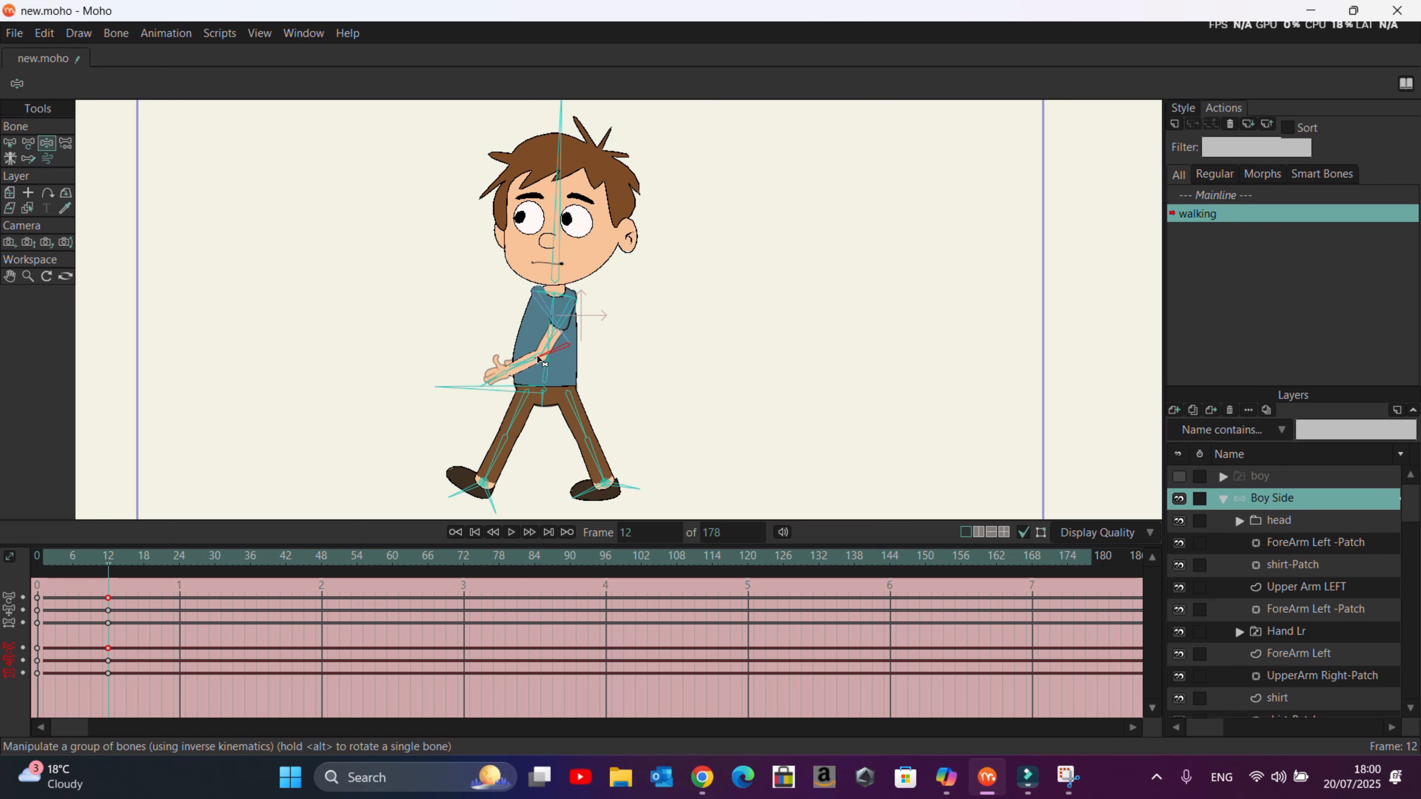
scroll(538, 362, "up", 3)
left_click(513, 391)
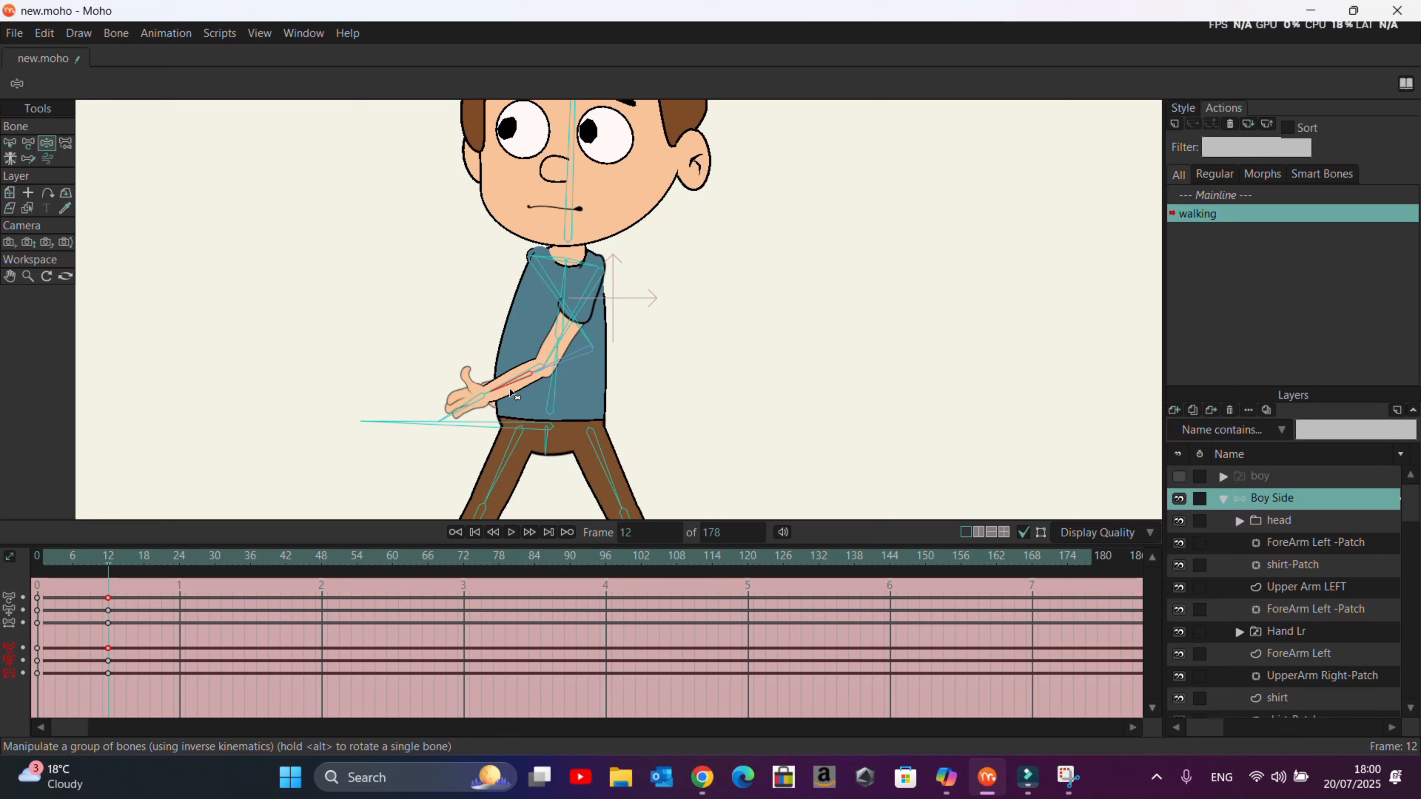
Return to the start of the timeline and play back the walking action.
scroll(554, 353, "down", 3)
left_click_drag(106, 567, 7, 569)
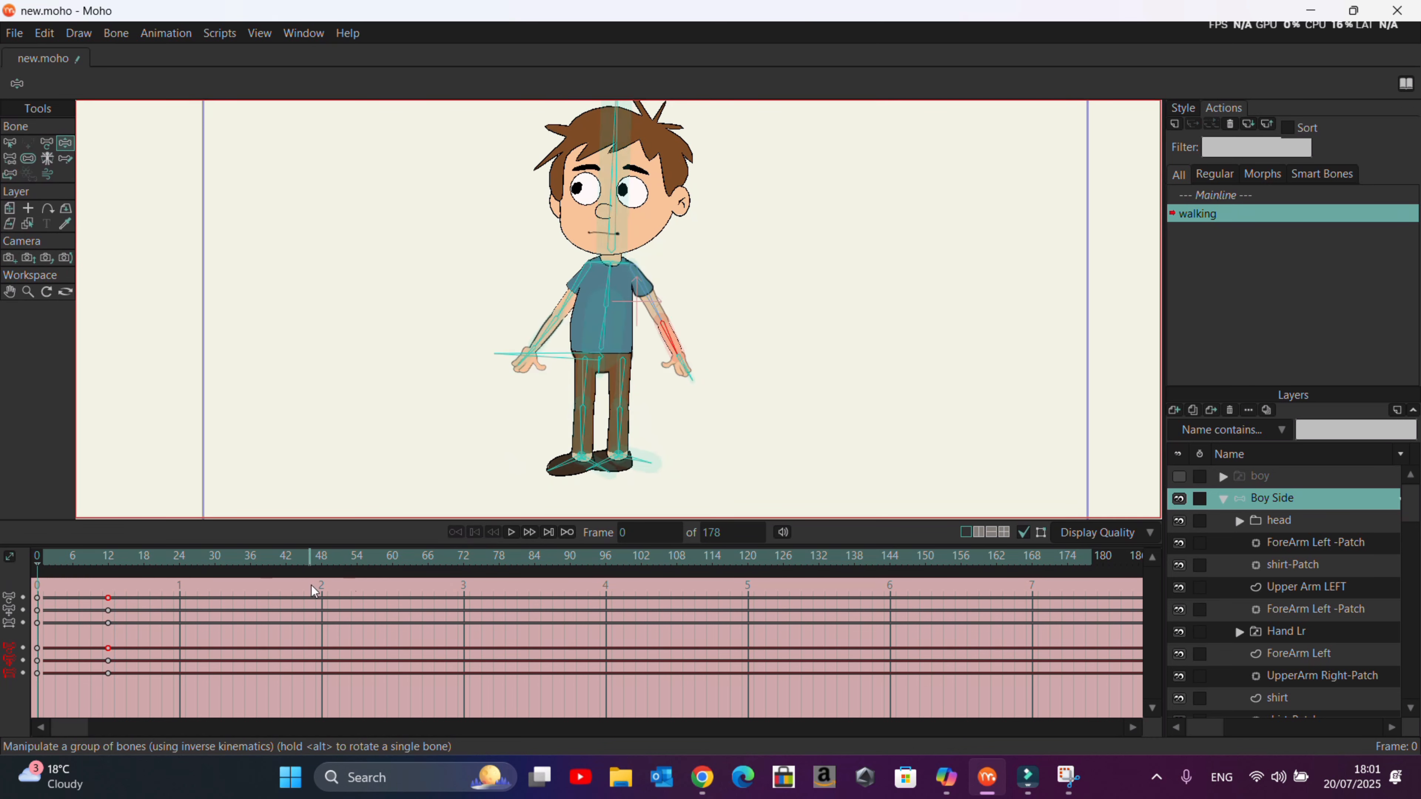
left_click(505, 527)
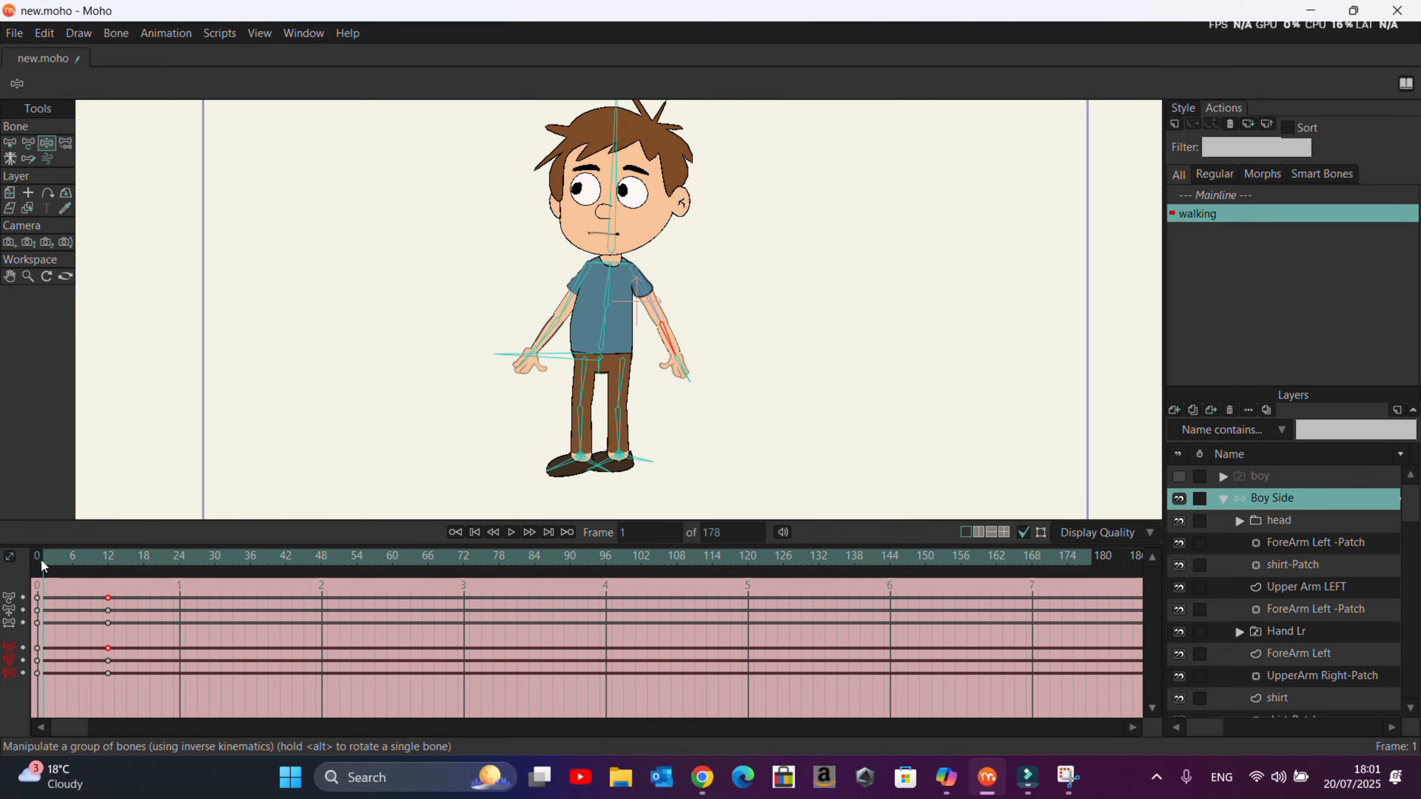
At frame 6, lift the right foot forward into a bent-knee pose and raise the hip bone.
left_click_drag(41, 562, 72, 573)
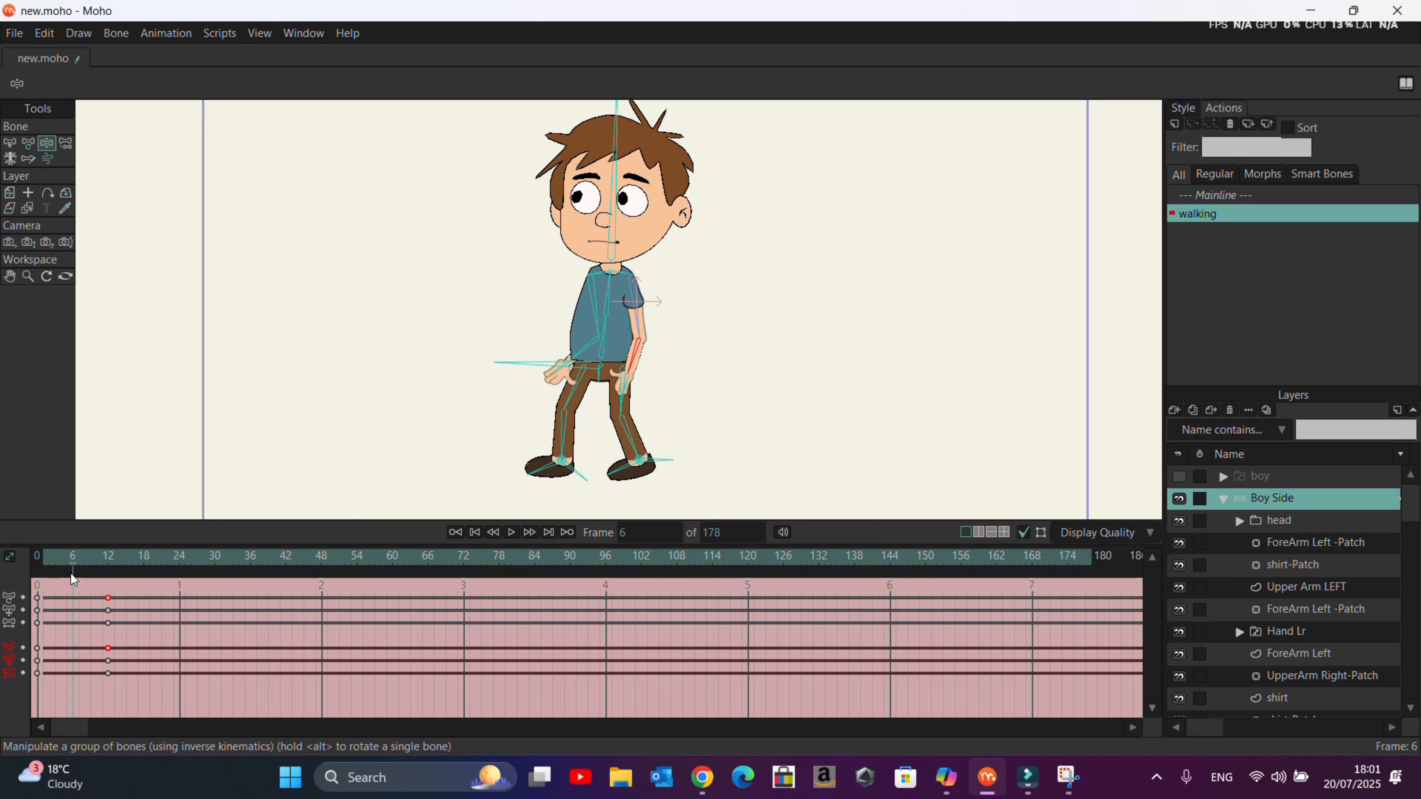
scroll(579, 473, "up", 4)
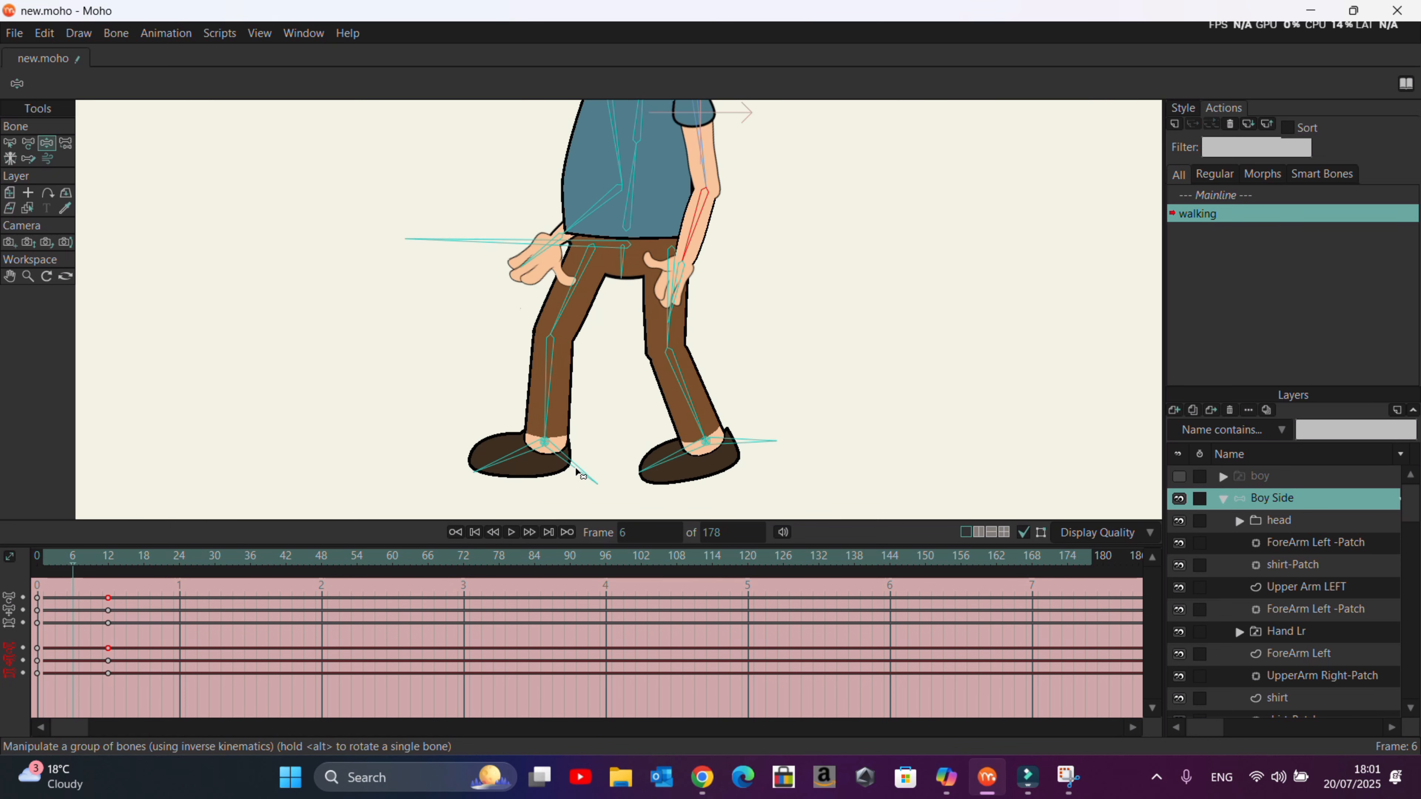
left_click_drag(523, 454, 484, 386)
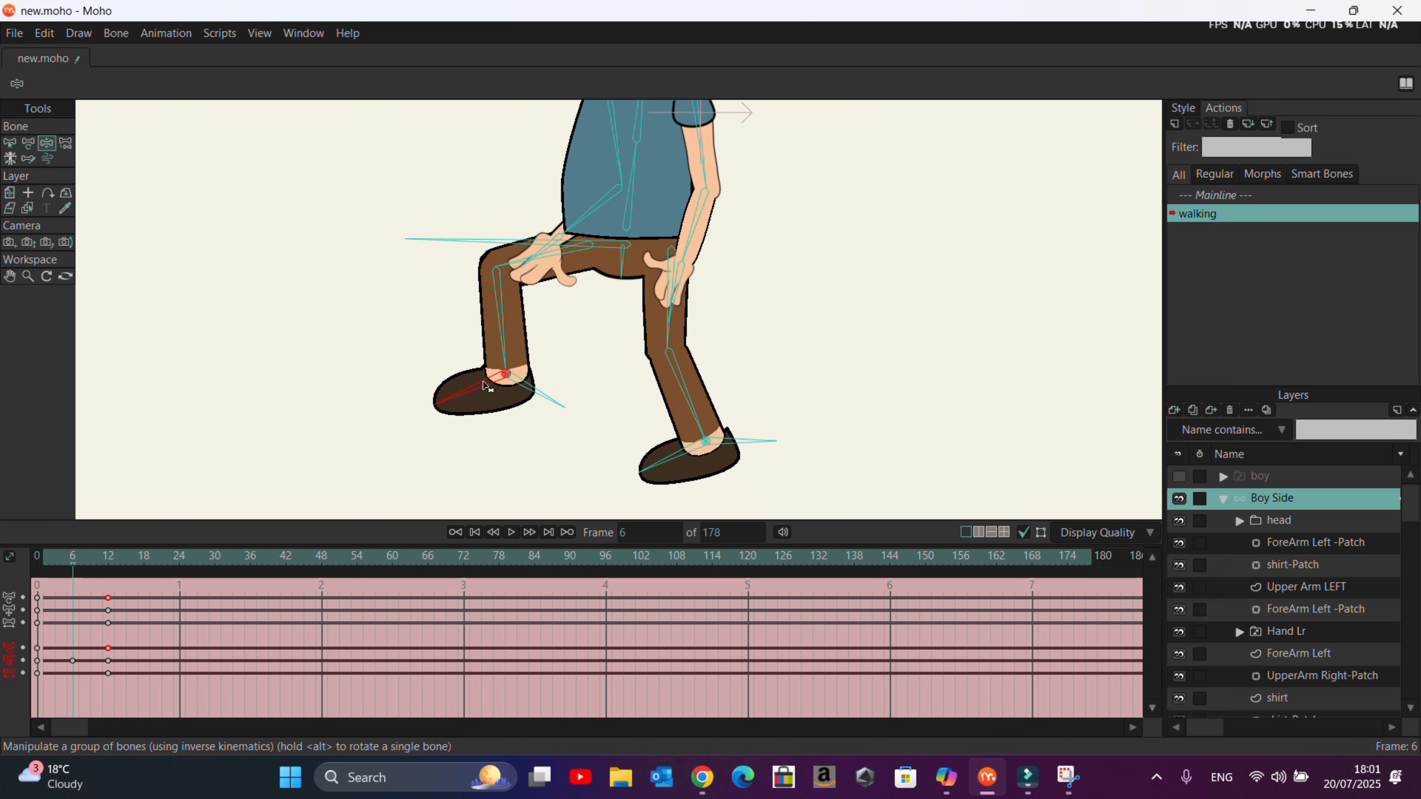
left_click_drag(615, 249, 616, 230)
scroll(668, 273, "down", 5)
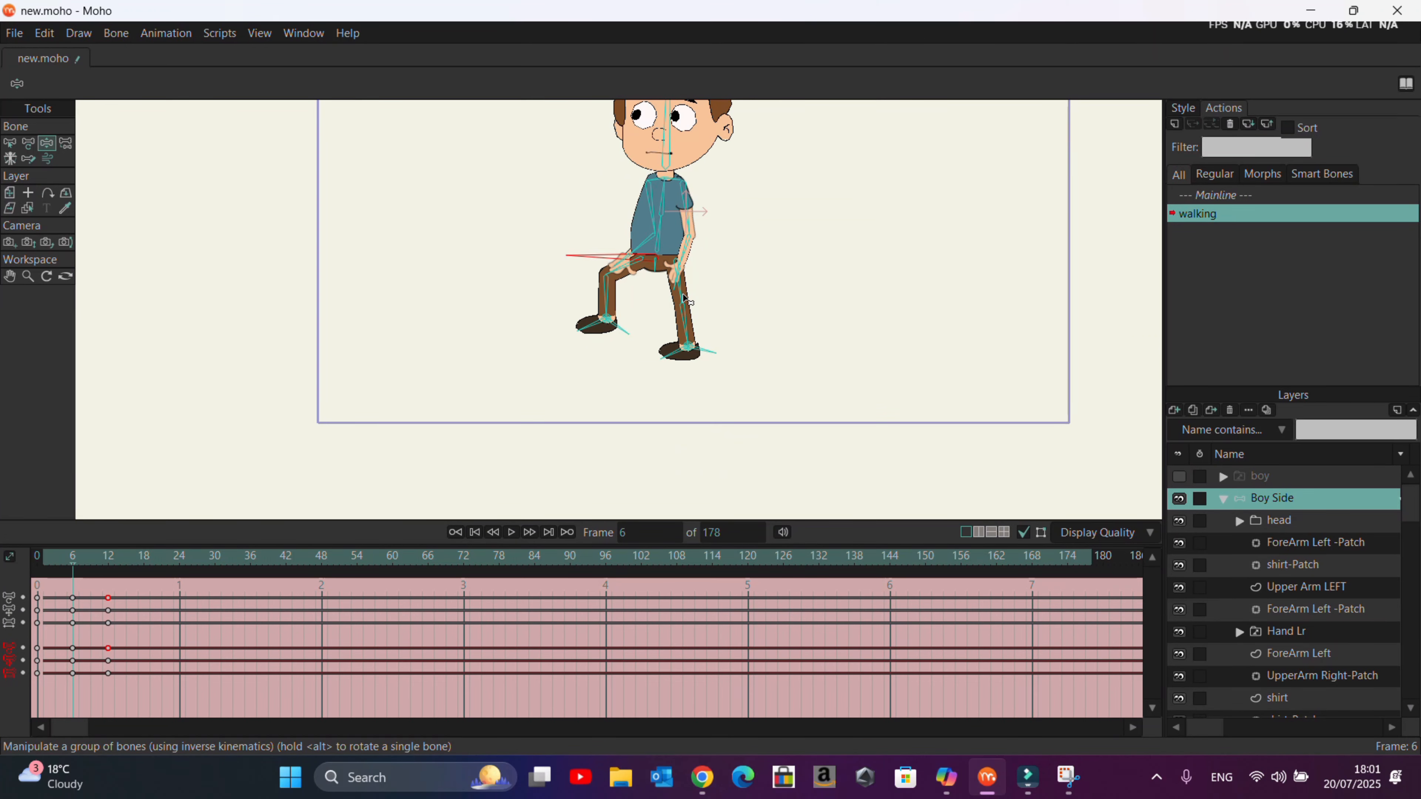
scroll(683, 297, "down", 1)
Play back the walking action from the start to check the first step, and return to frame 0.
left_click_drag(68, 567, 3, 562)
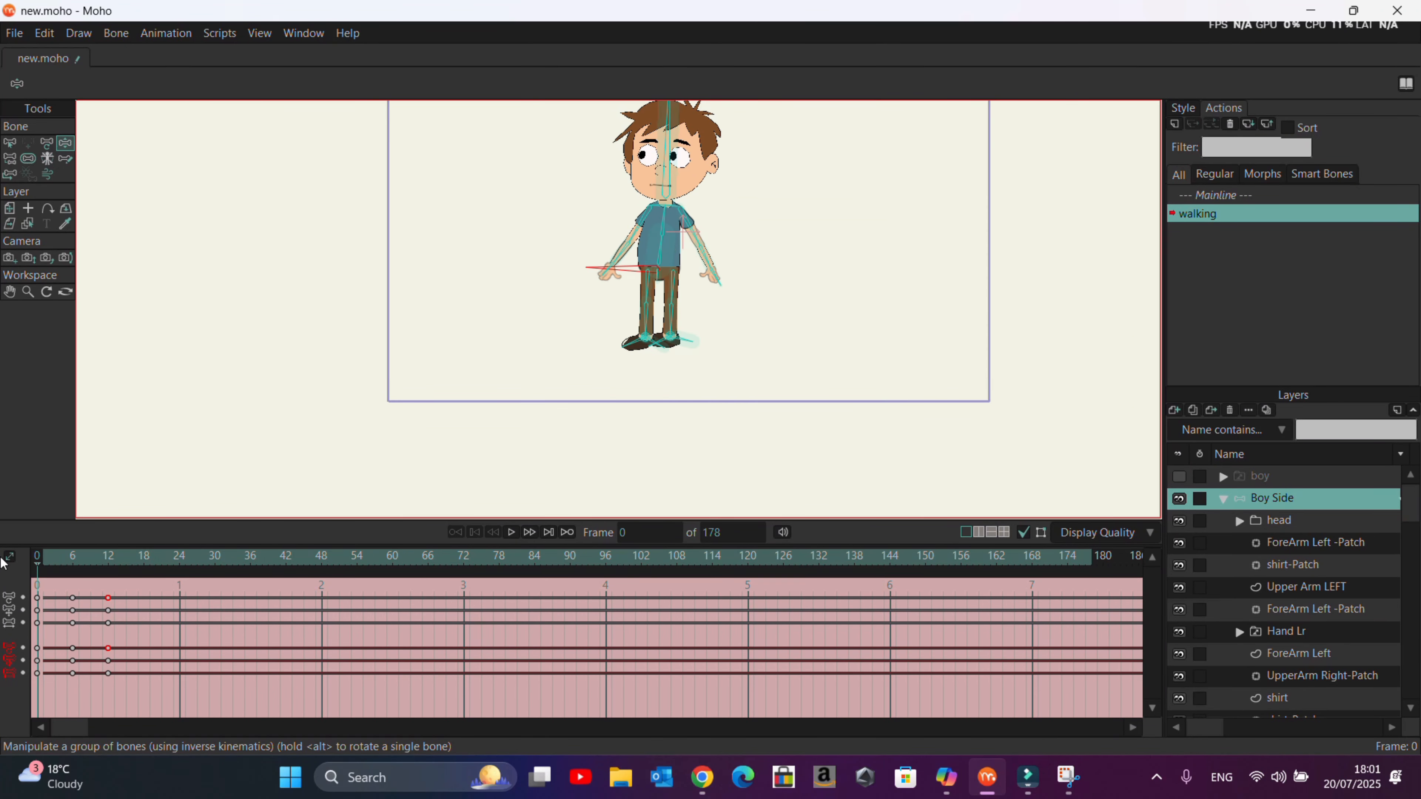
left_click(511, 528)
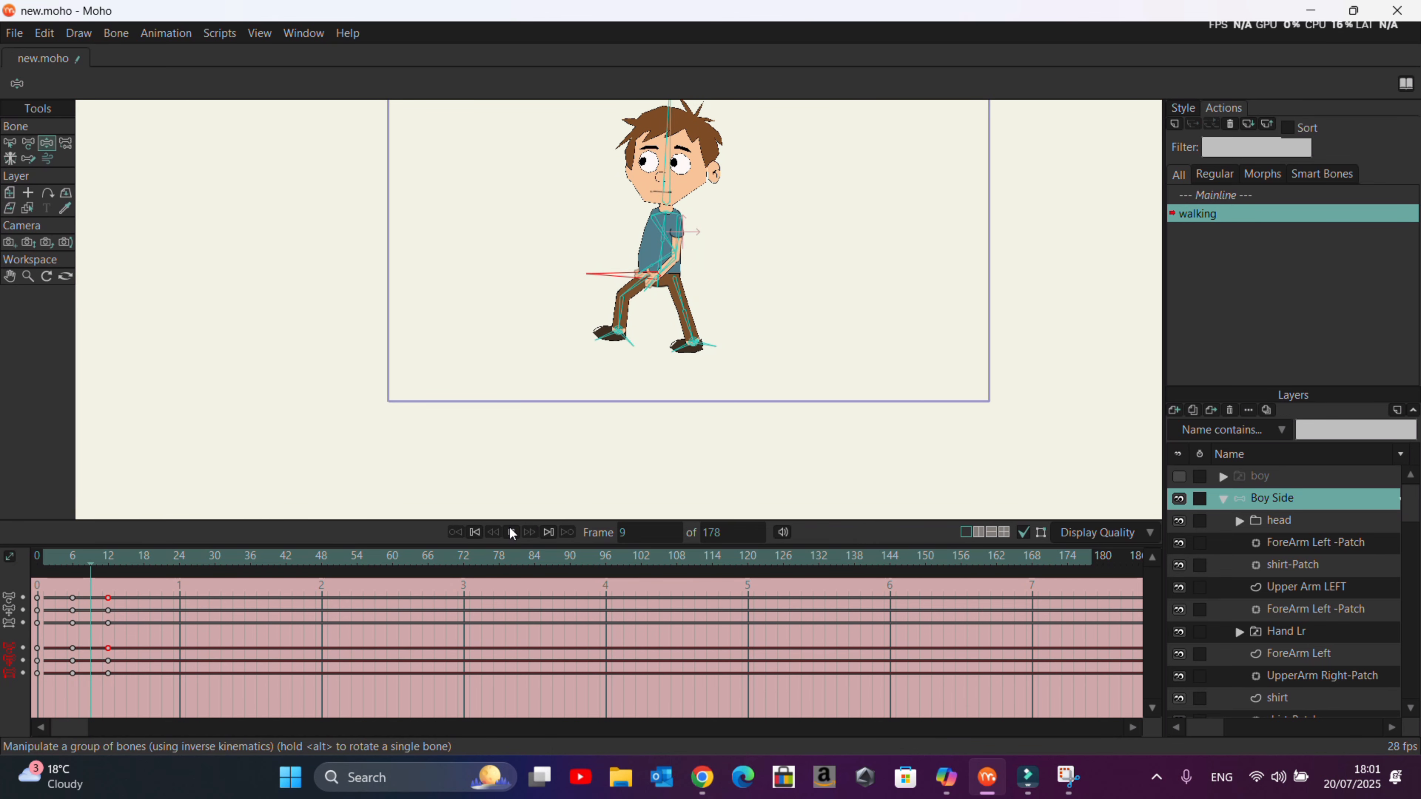
left_click(511, 532)
left_click_drag(81, 565, 36, 545)
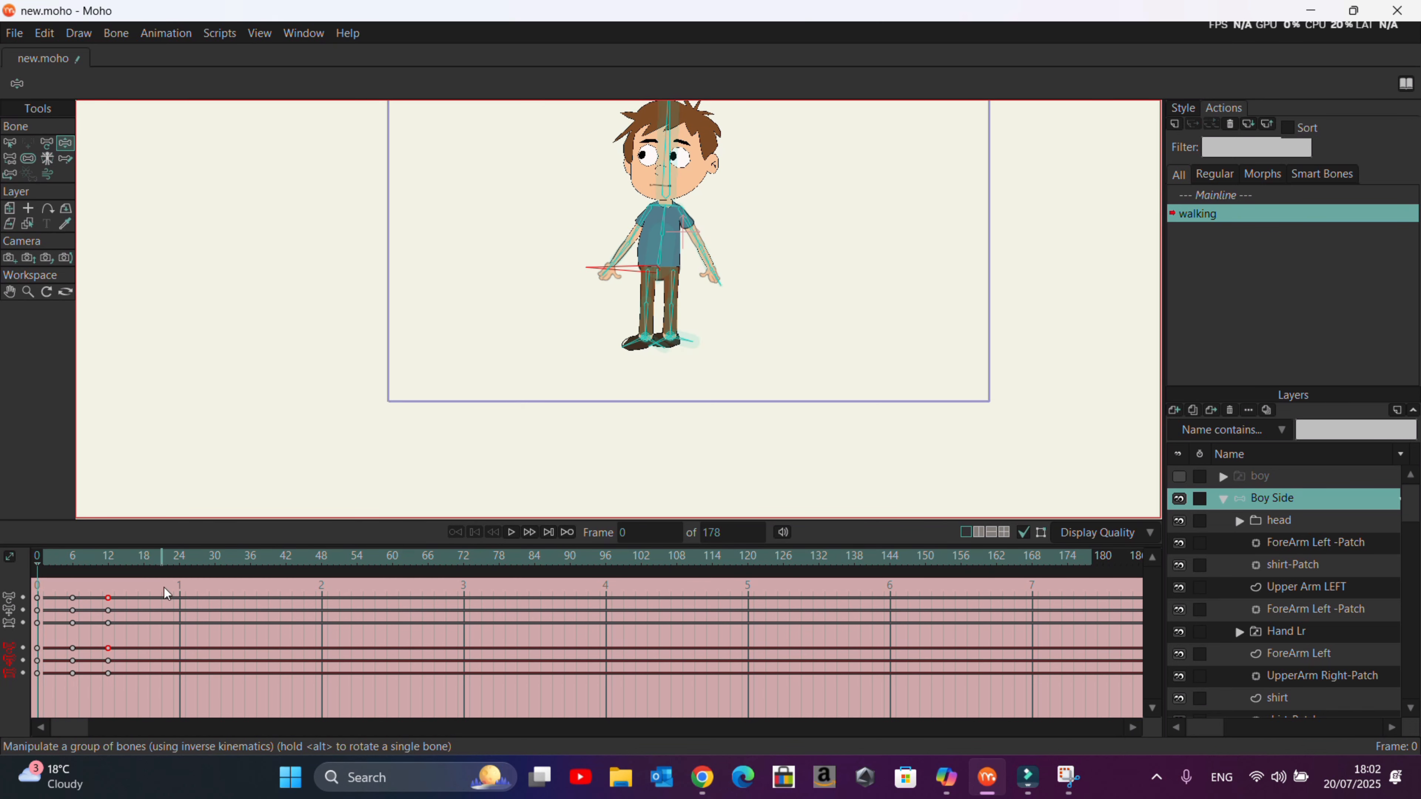
scroll(638, 343, "up", 5)
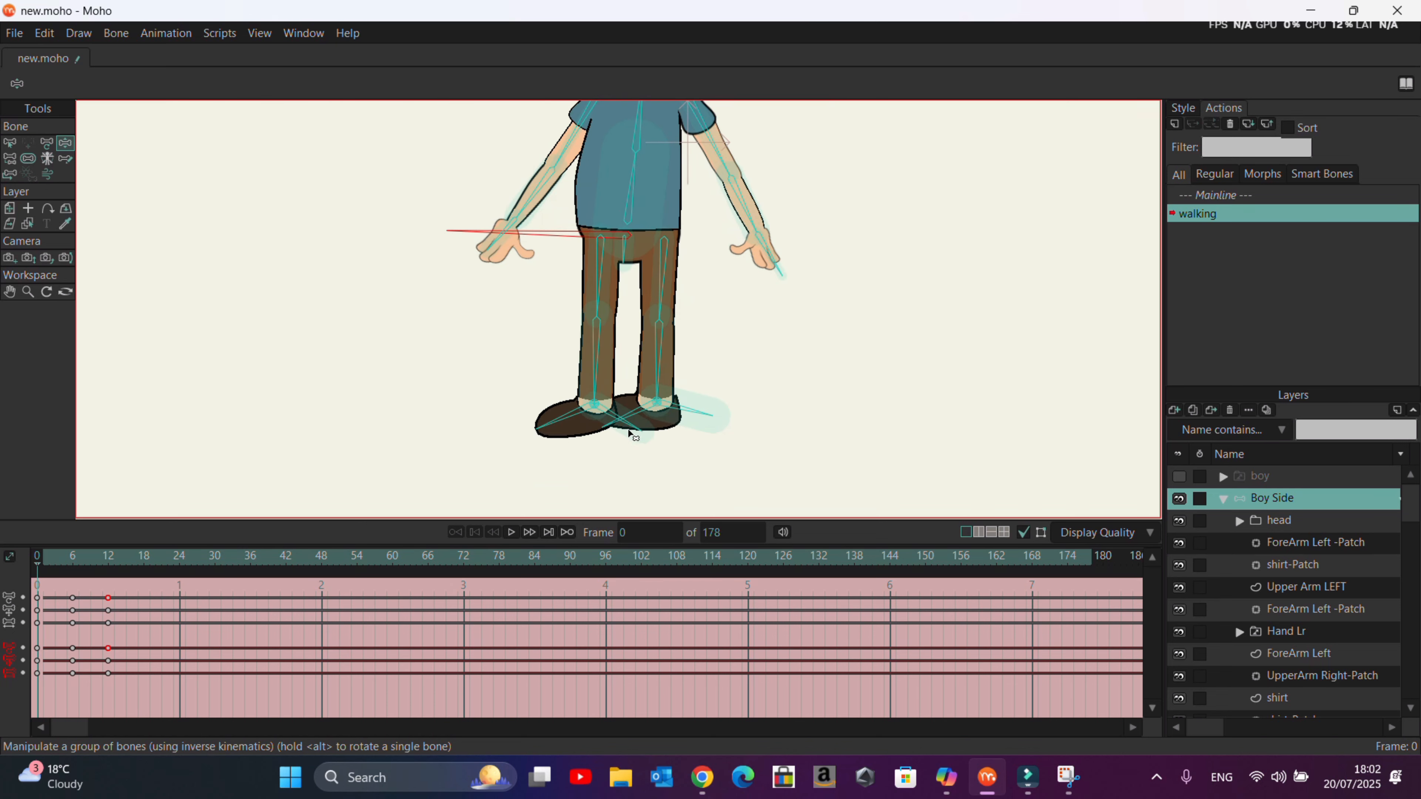
left_click(708, 415)
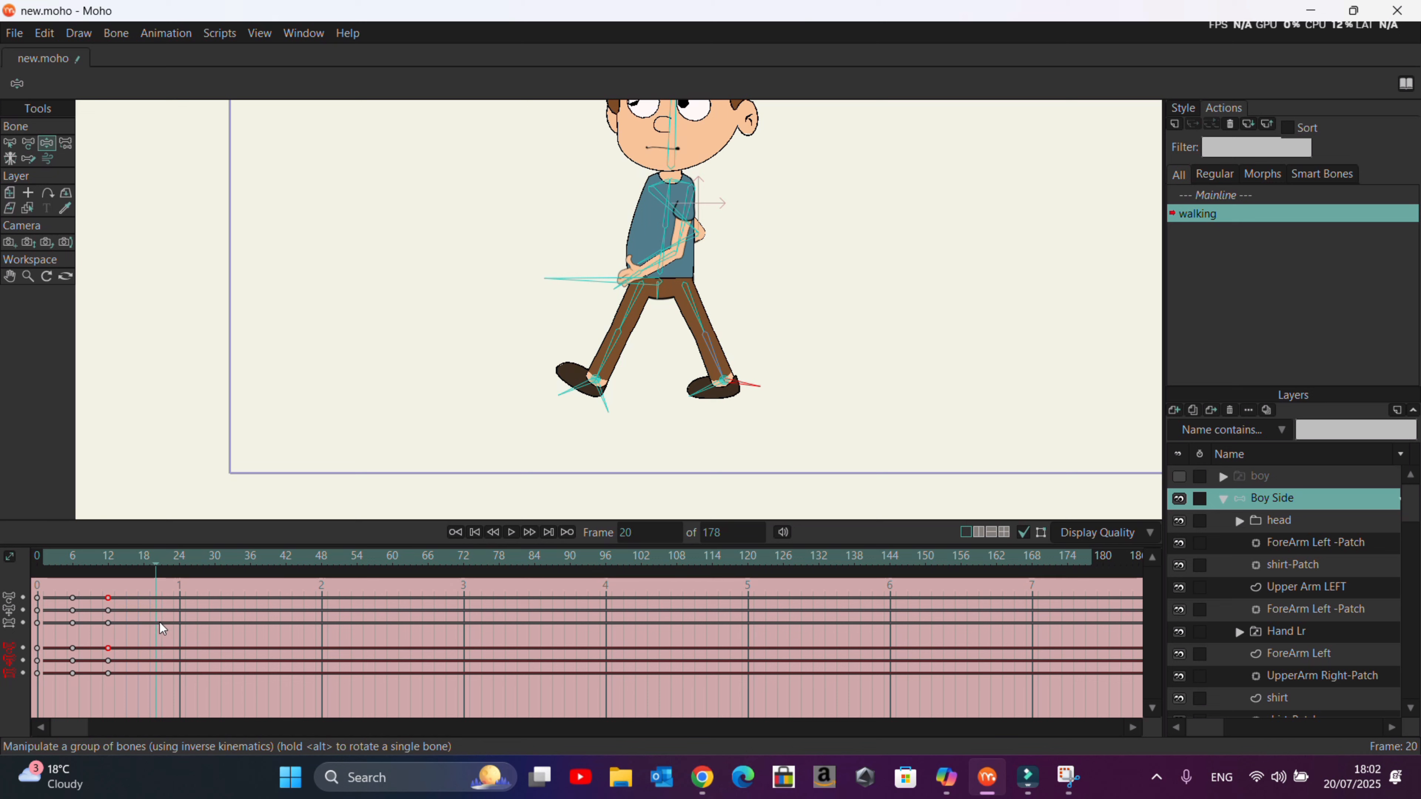
At frame 24, swap the feet by moving the right foot backward and the left foot forward.
left_click(178, 625)
left_click(582, 388)
left_click_drag(582, 387, 718, 394)
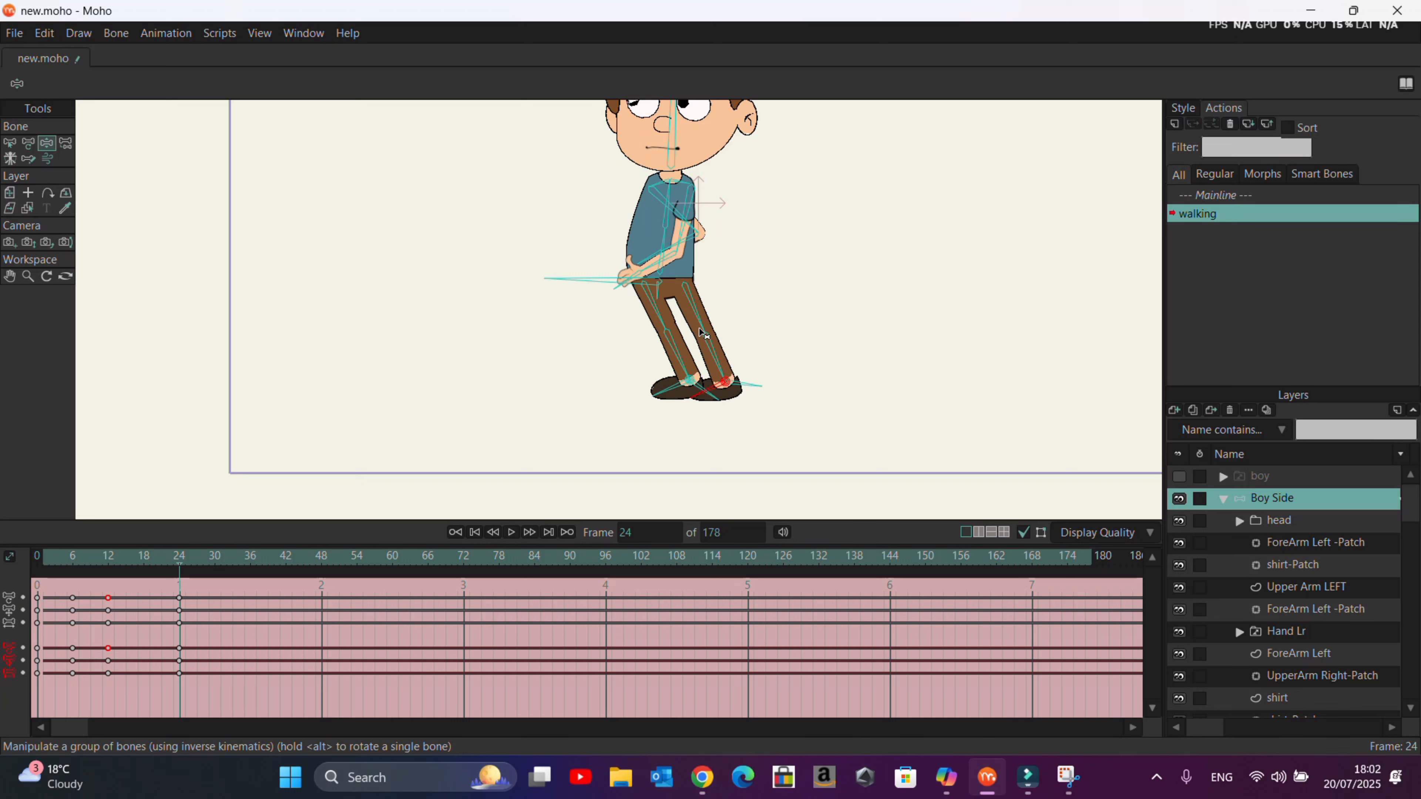
left_click_drag(698, 326, 597, 326)
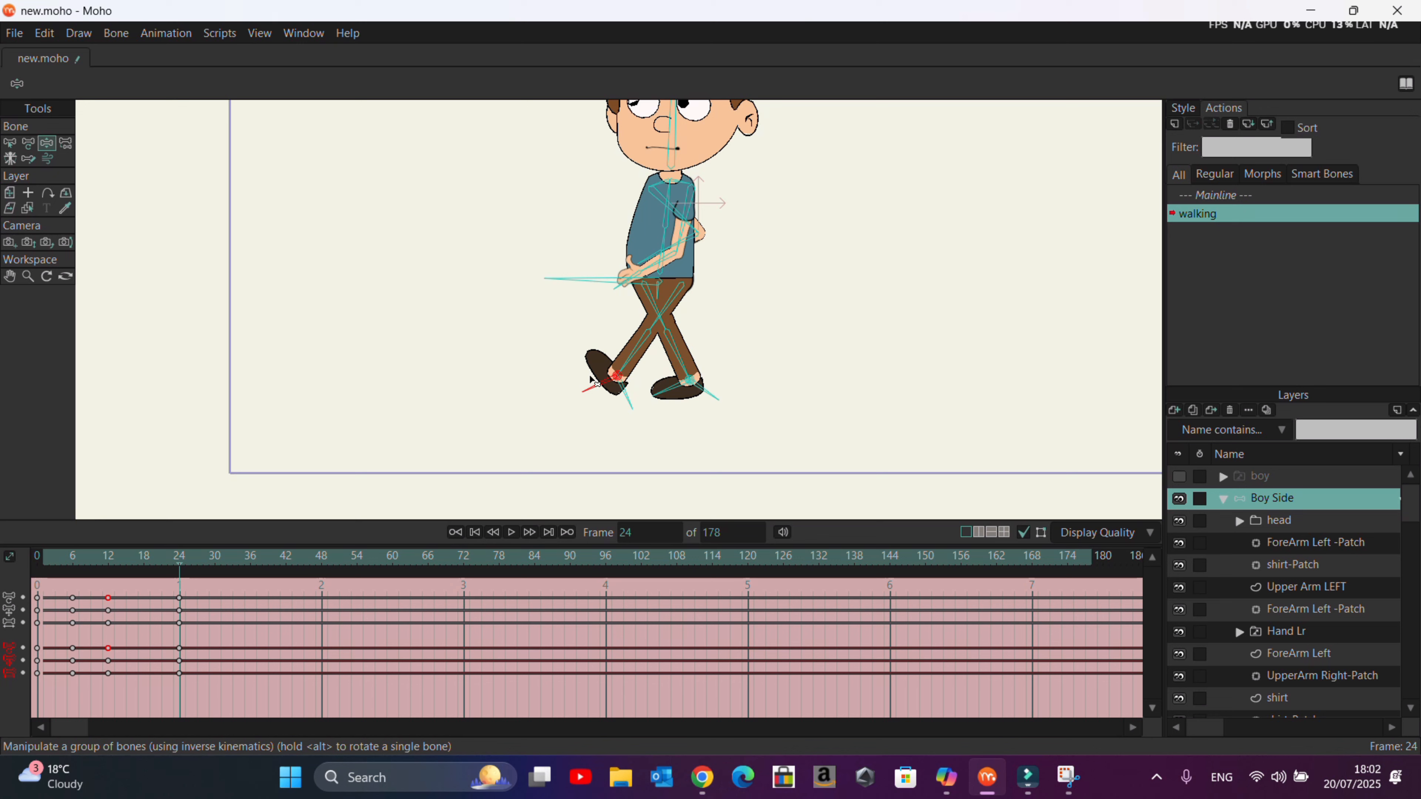
At frame 18, raise the hip bone and lift the left foot into a bent-knee passing pose.
left_click(123, 630)
left_click(127, 631)
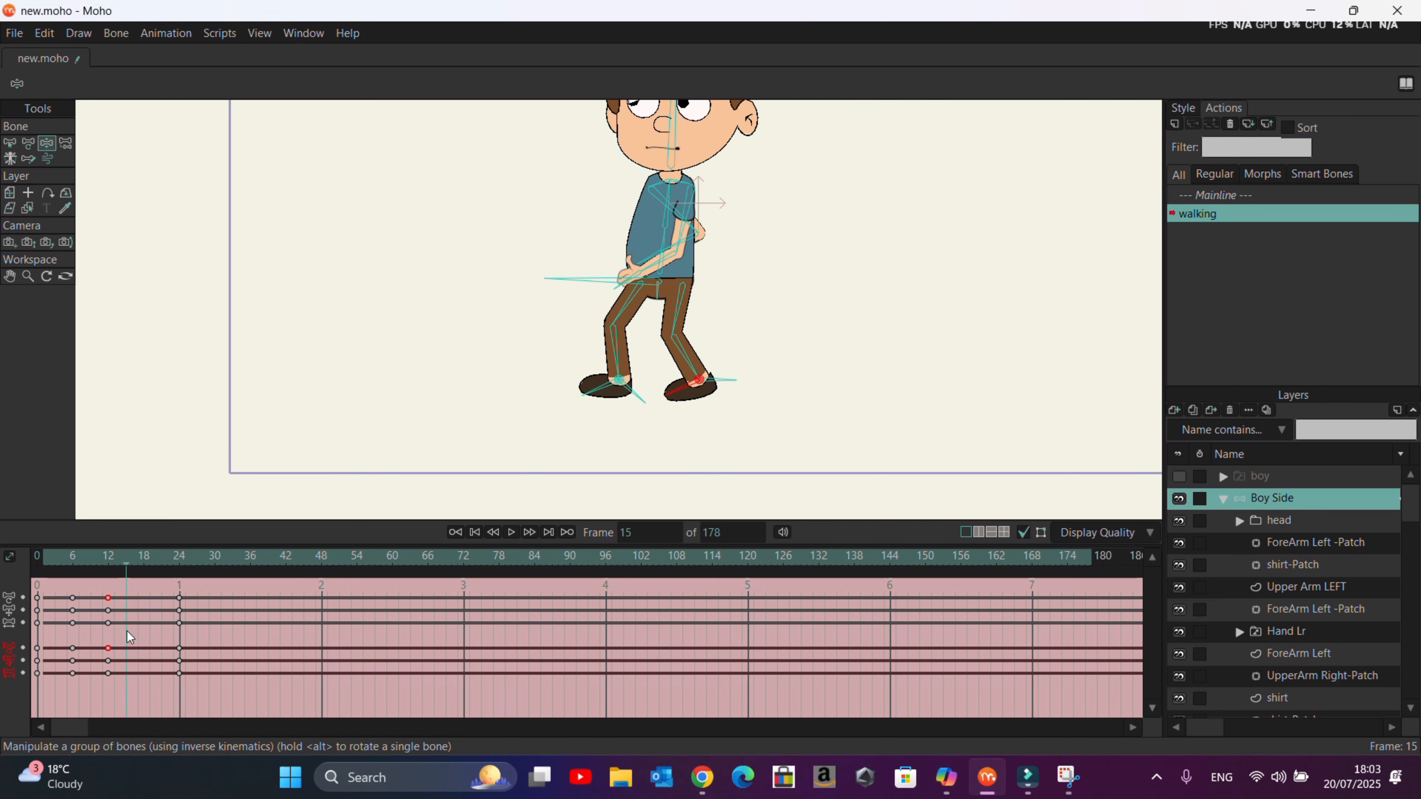
left_click(144, 633)
left_click(149, 633)
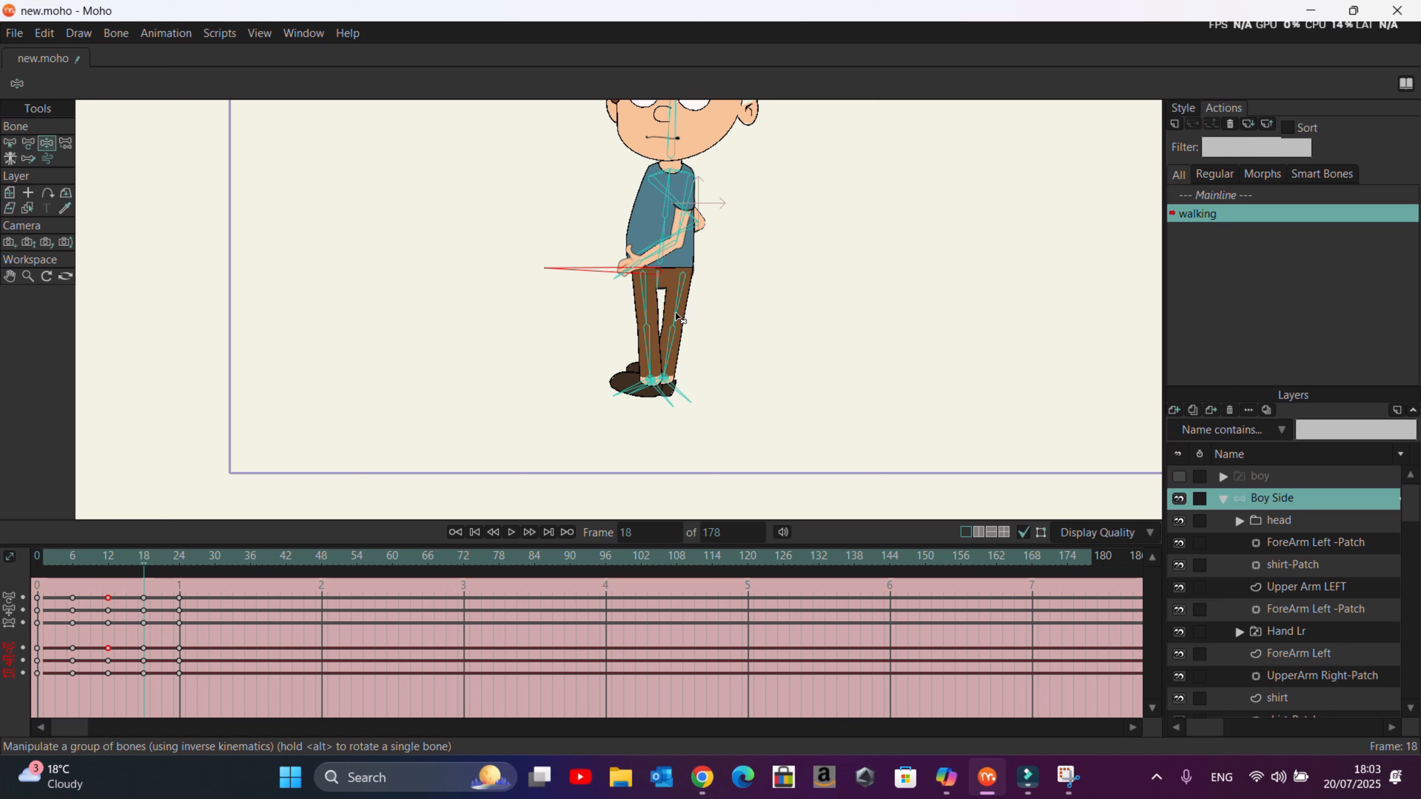
left_click_drag(675, 313, 662, 278)
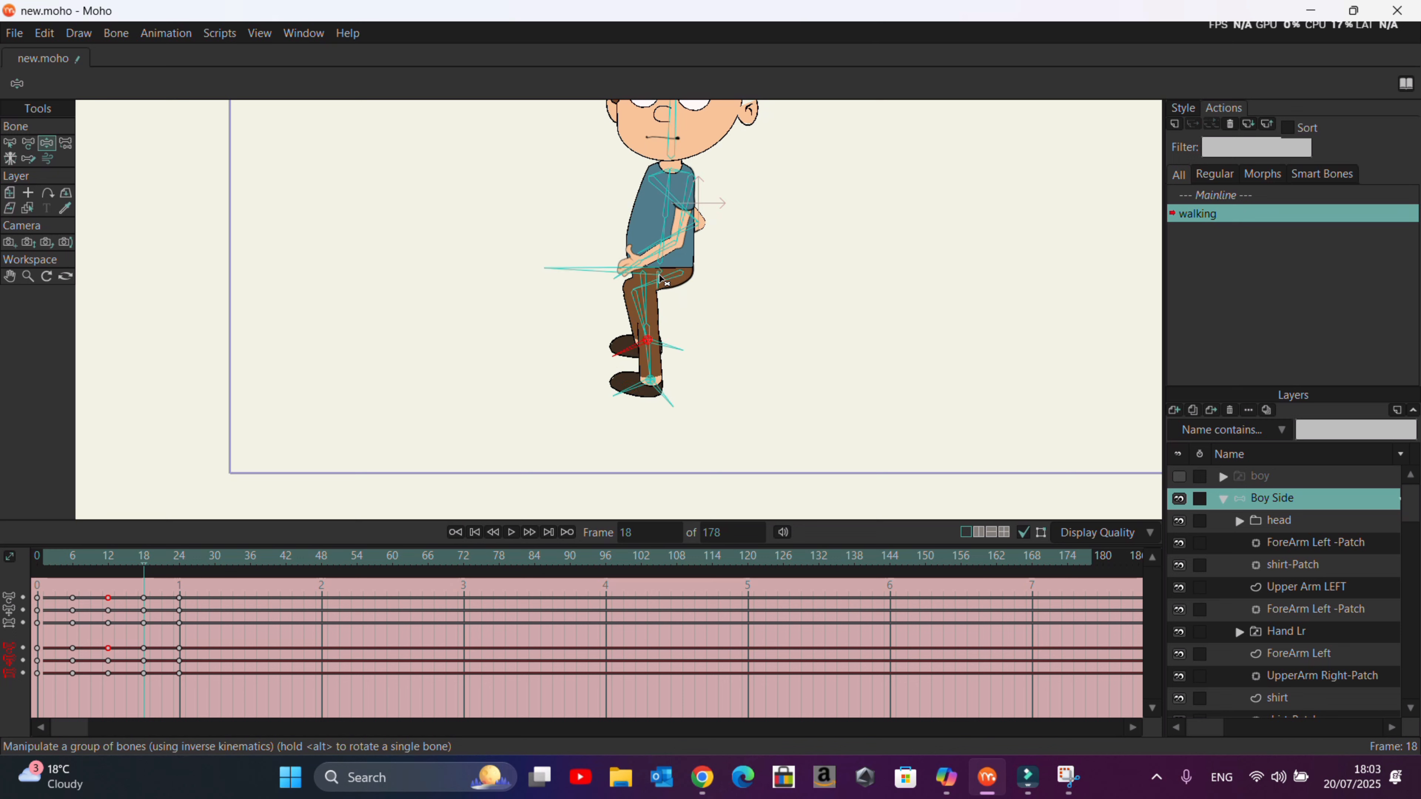
left_click(622, 393)
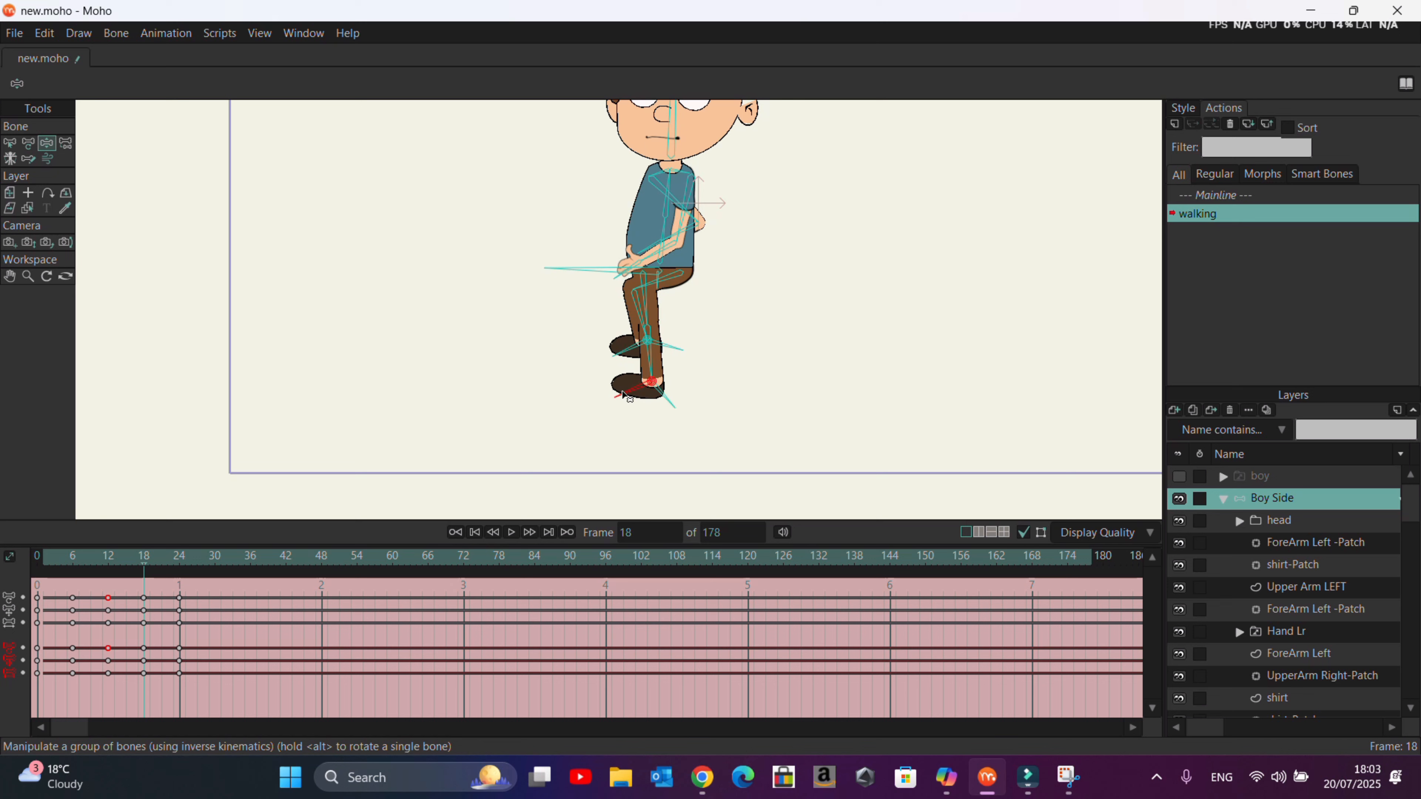
At frame 12, adjust the forward right foot with its foot bone.
left_click_drag(144, 562, 108, 582)
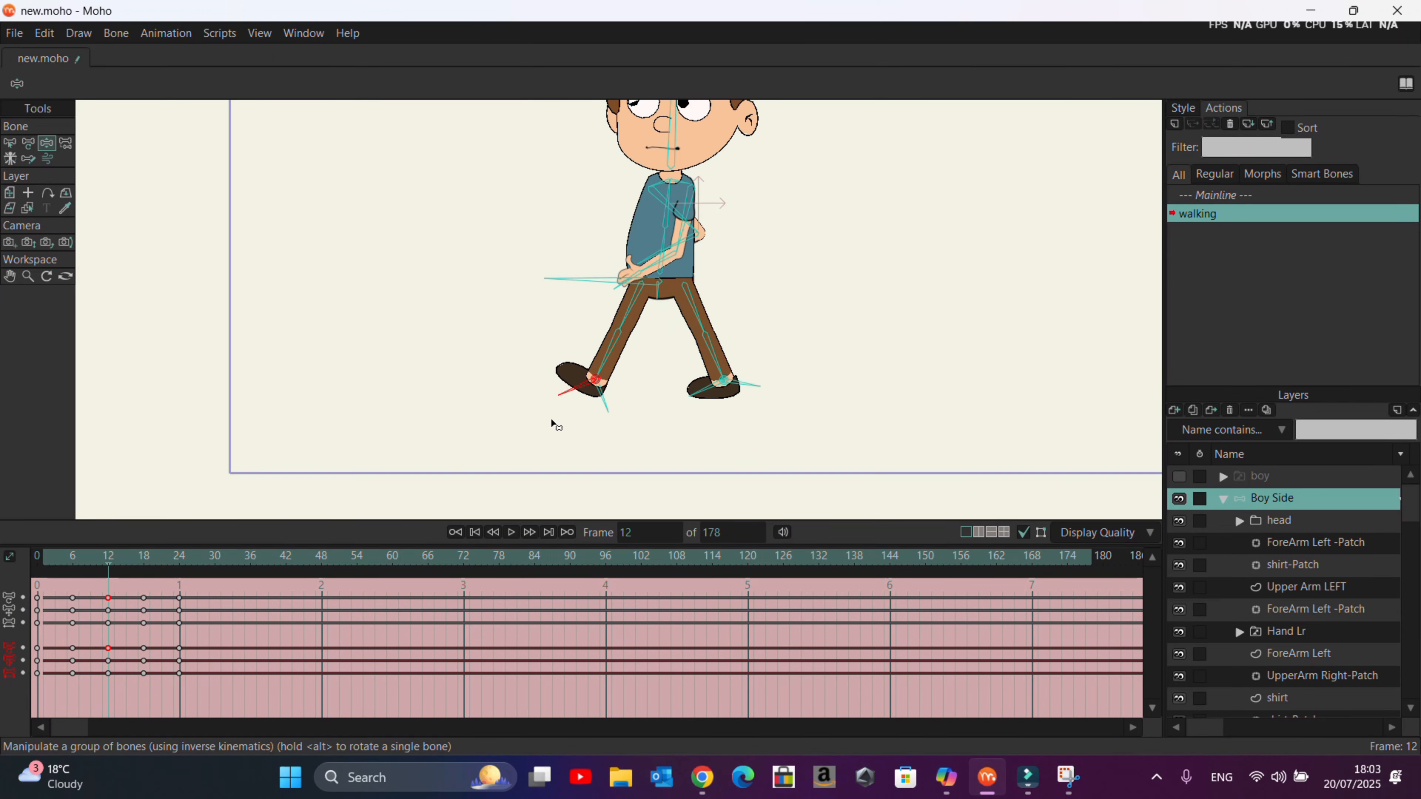
mouse_move(605, 409)
left_mouse_down()
mouse_move(580, 402)
mouse_move(595, 399)
left_mouse_up()
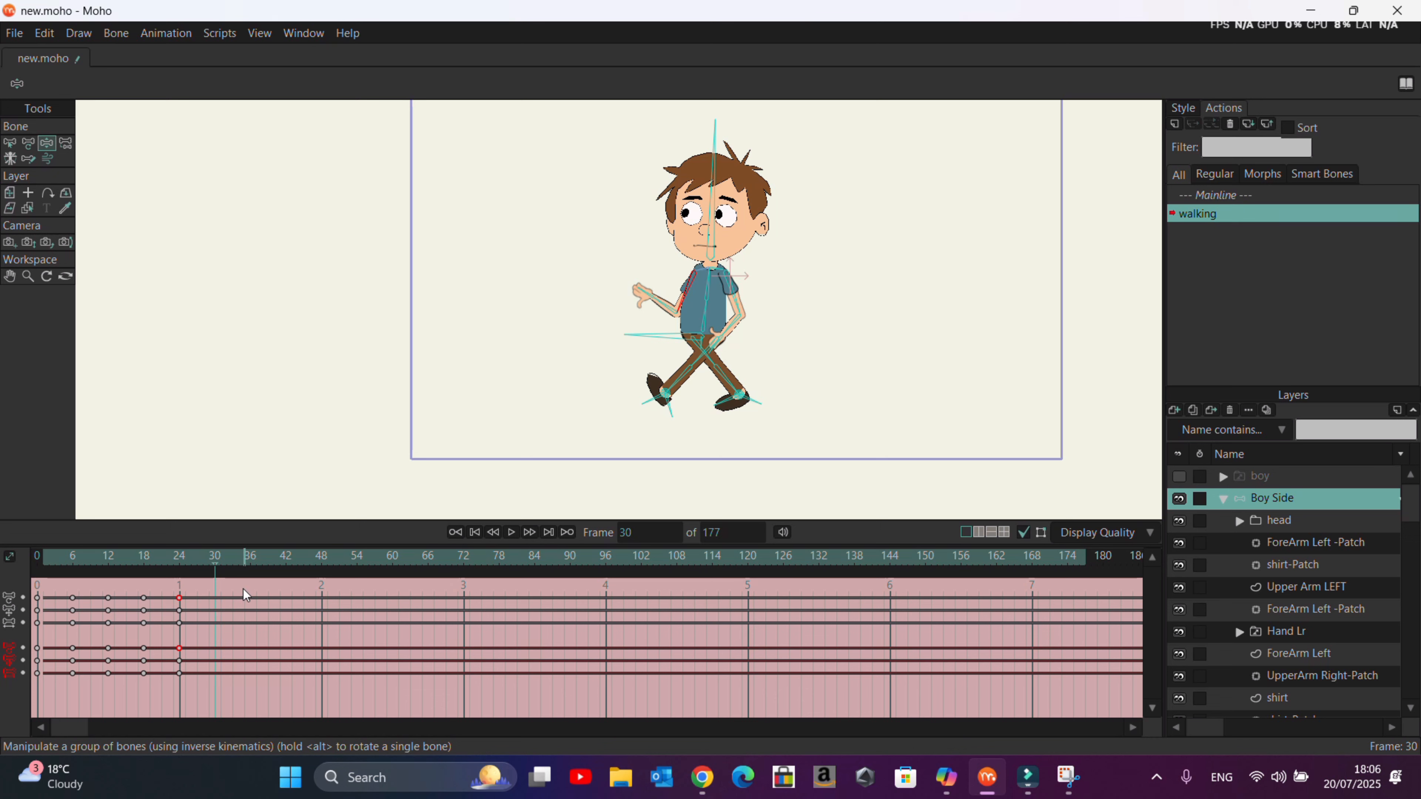
Copy the keyframes from frames 6 to 24 and paste them at frame 30 to extend the walk cycle.
left_click_drag(243, 588, 60, 723)
key("ctrl+c")
key("ctrl+v")
left_click_drag(220, 568, 313, 576)
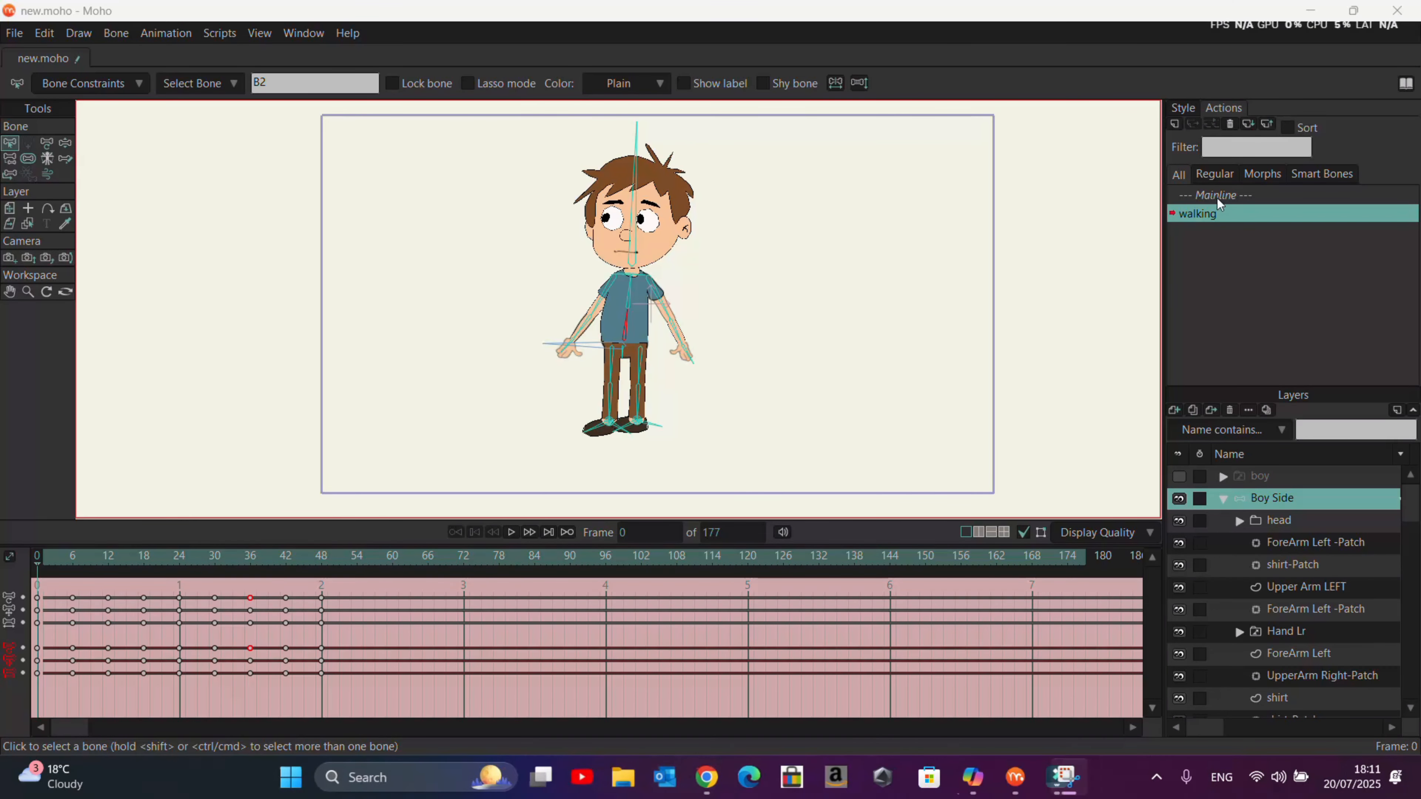
Insert a copy of the walking action into the mainline at frame 2 and play it back.
left_click(1217, 196)
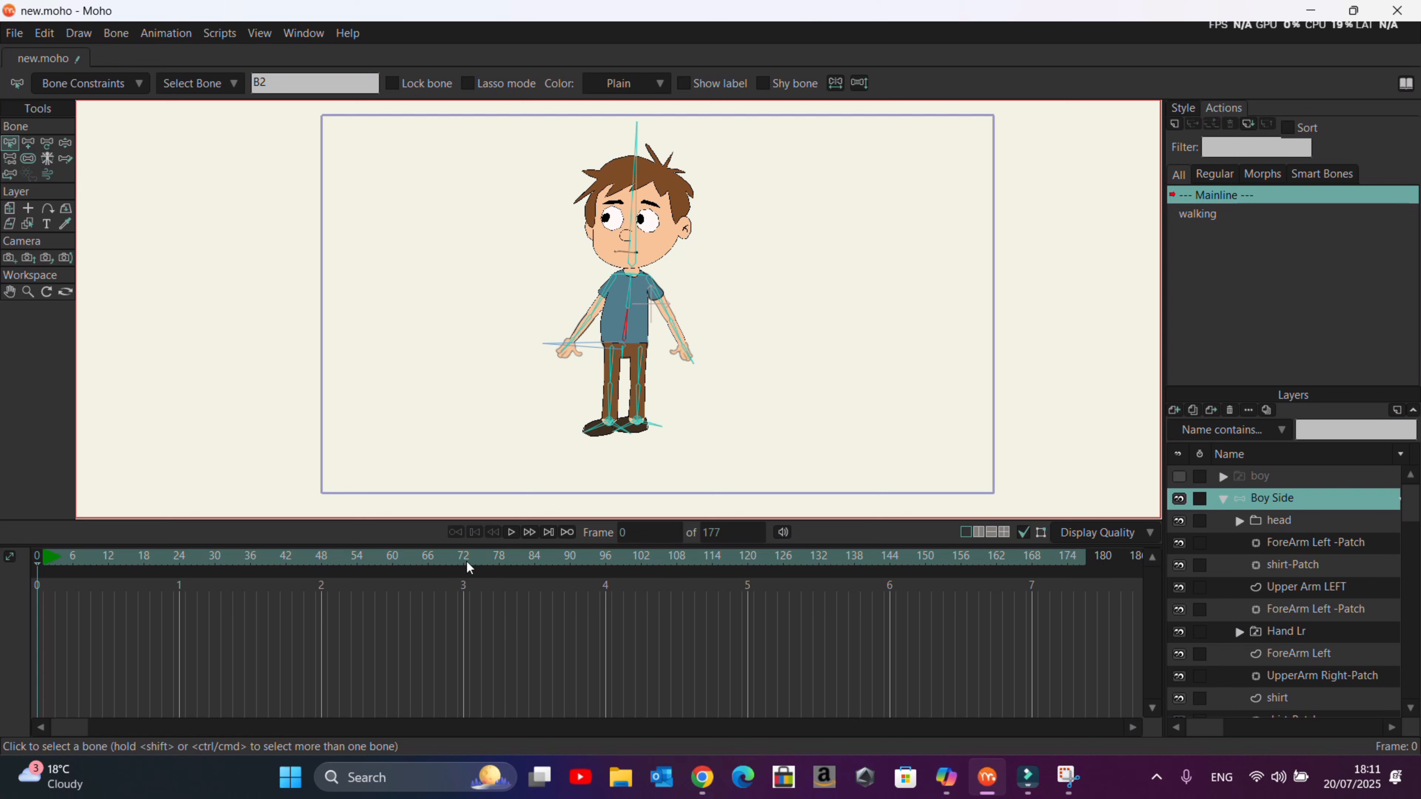
left_click_drag(42, 558, 51, 565)
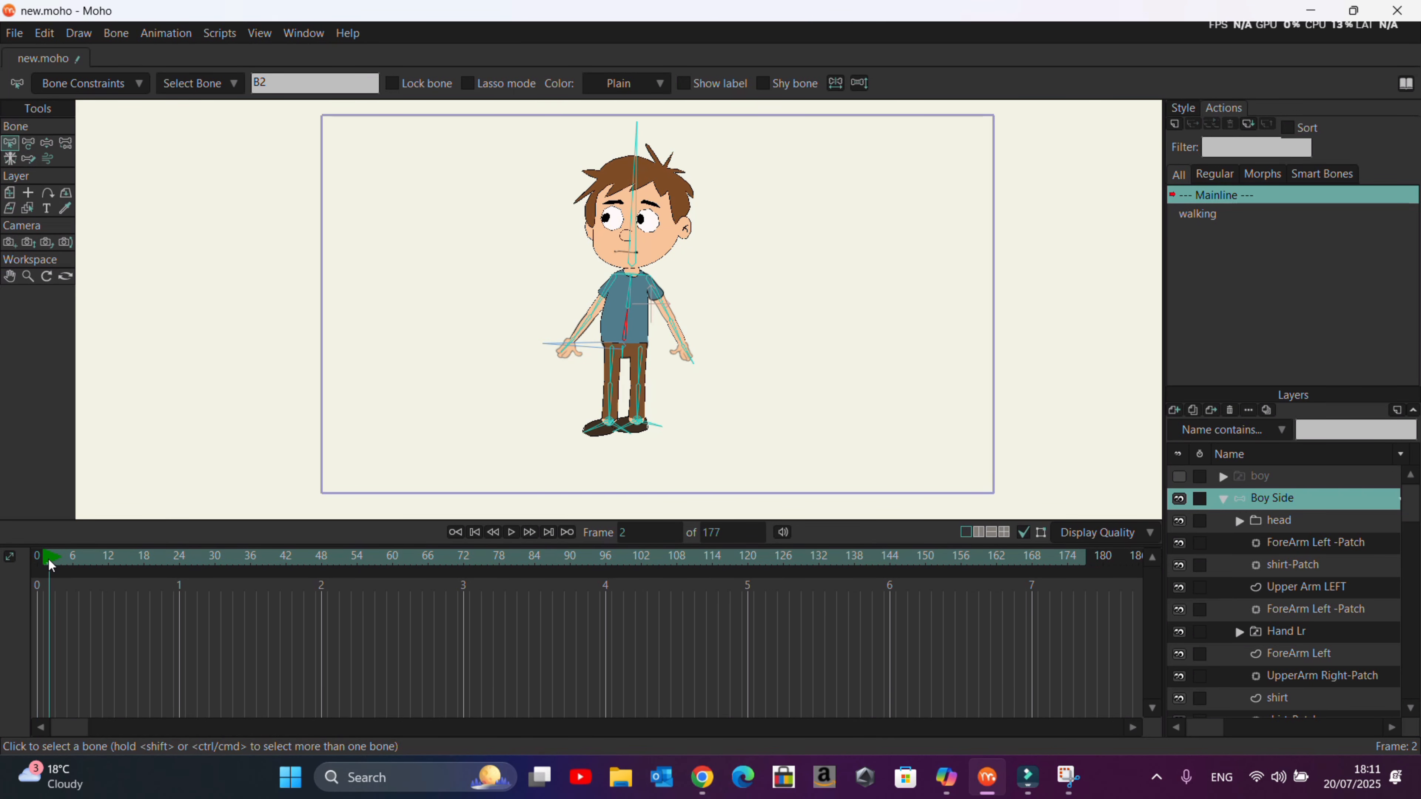
left_click(1191, 217)
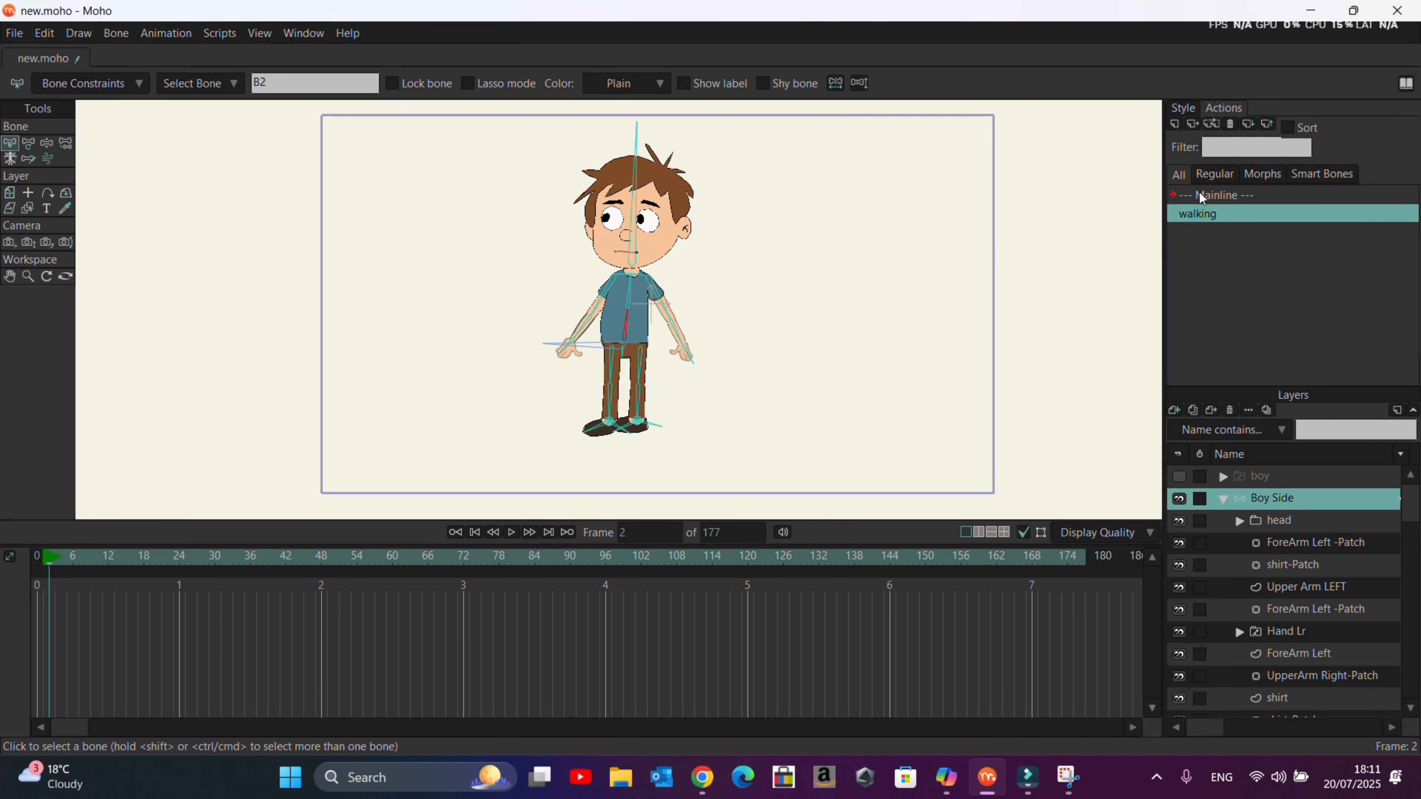
left_click(1212, 127)
left_click(511, 532)
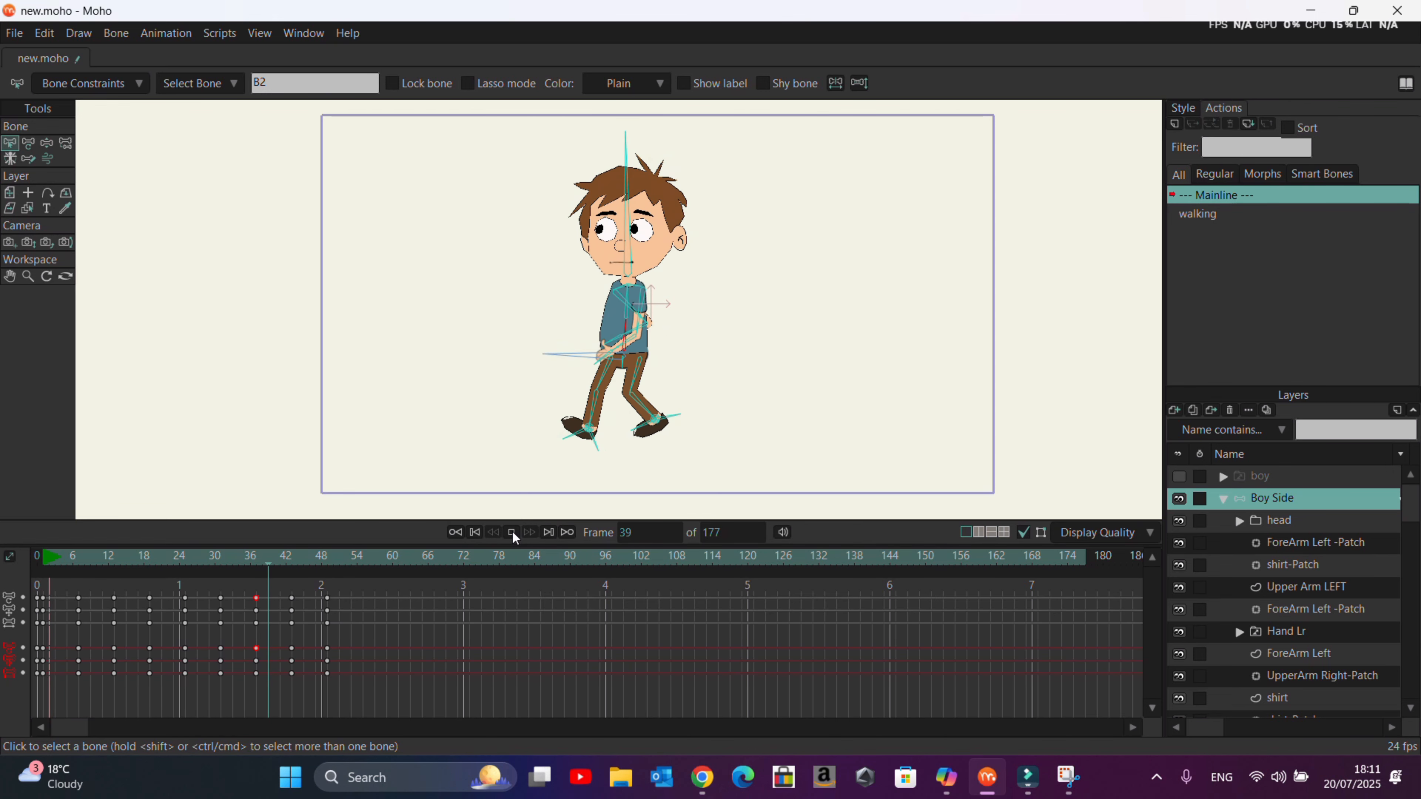
left_click(512, 531)
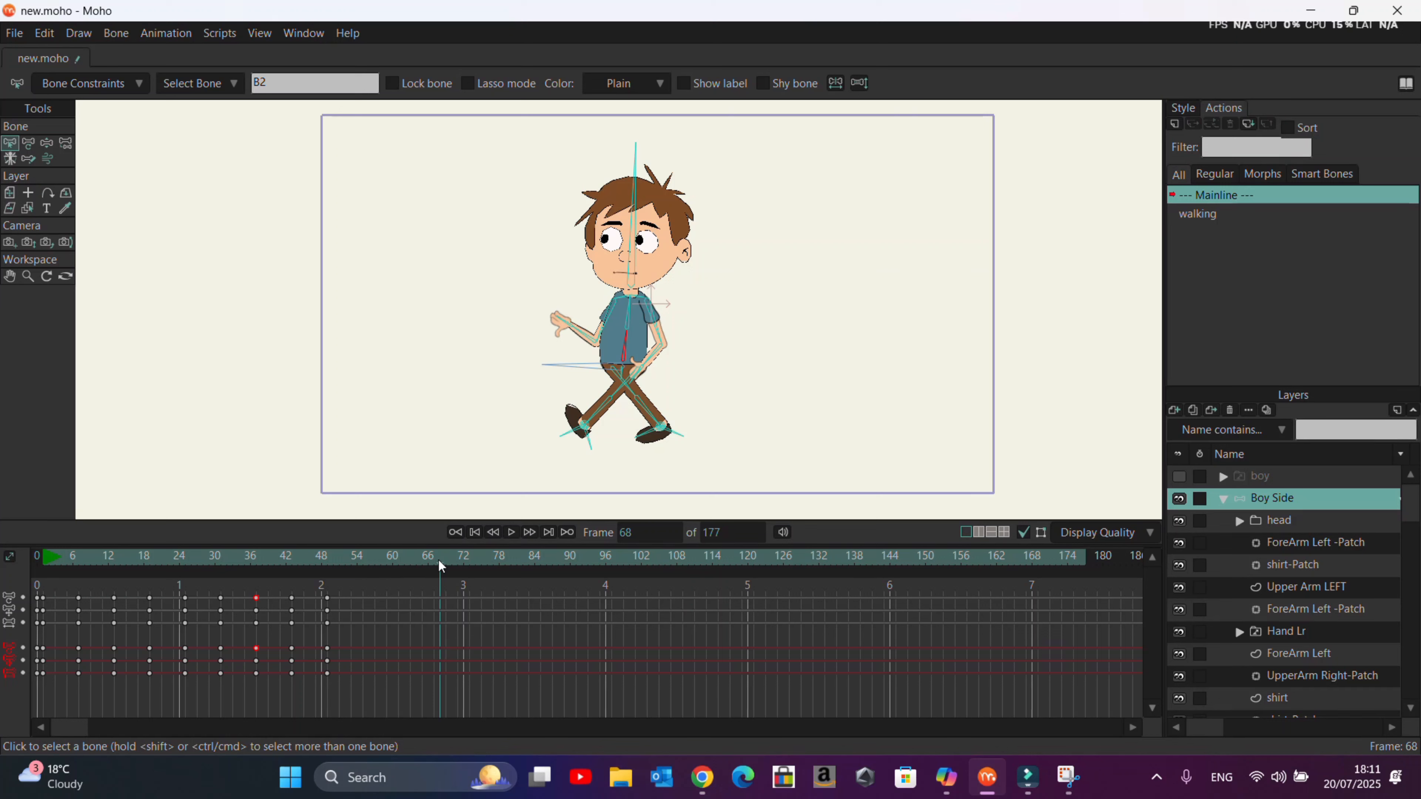
Insert a second copy of the walking action into the mainline at frame 54 and play back the extended walk.
left_click_drag(440, 569, 357, 590)
left_click(1203, 214)
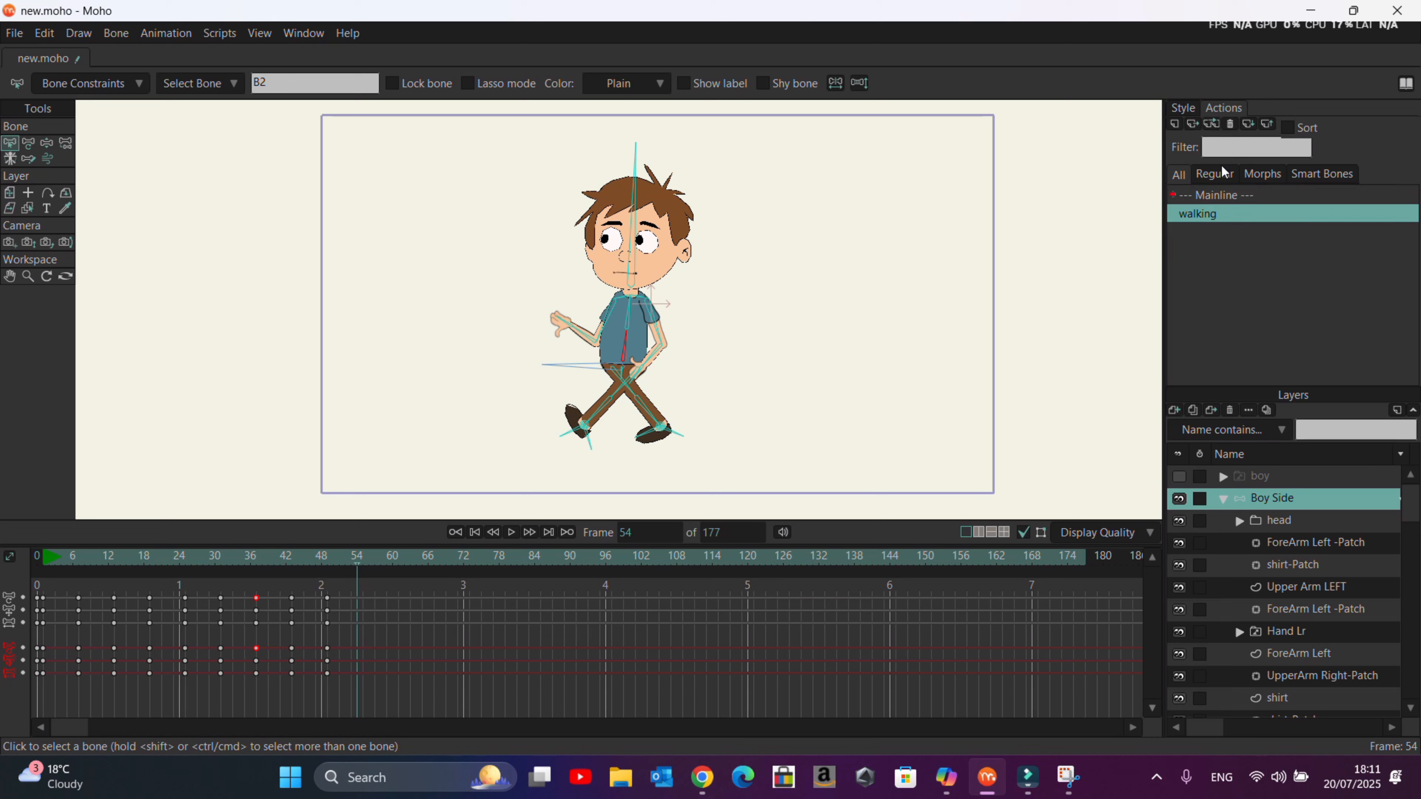
left_click(1212, 126)
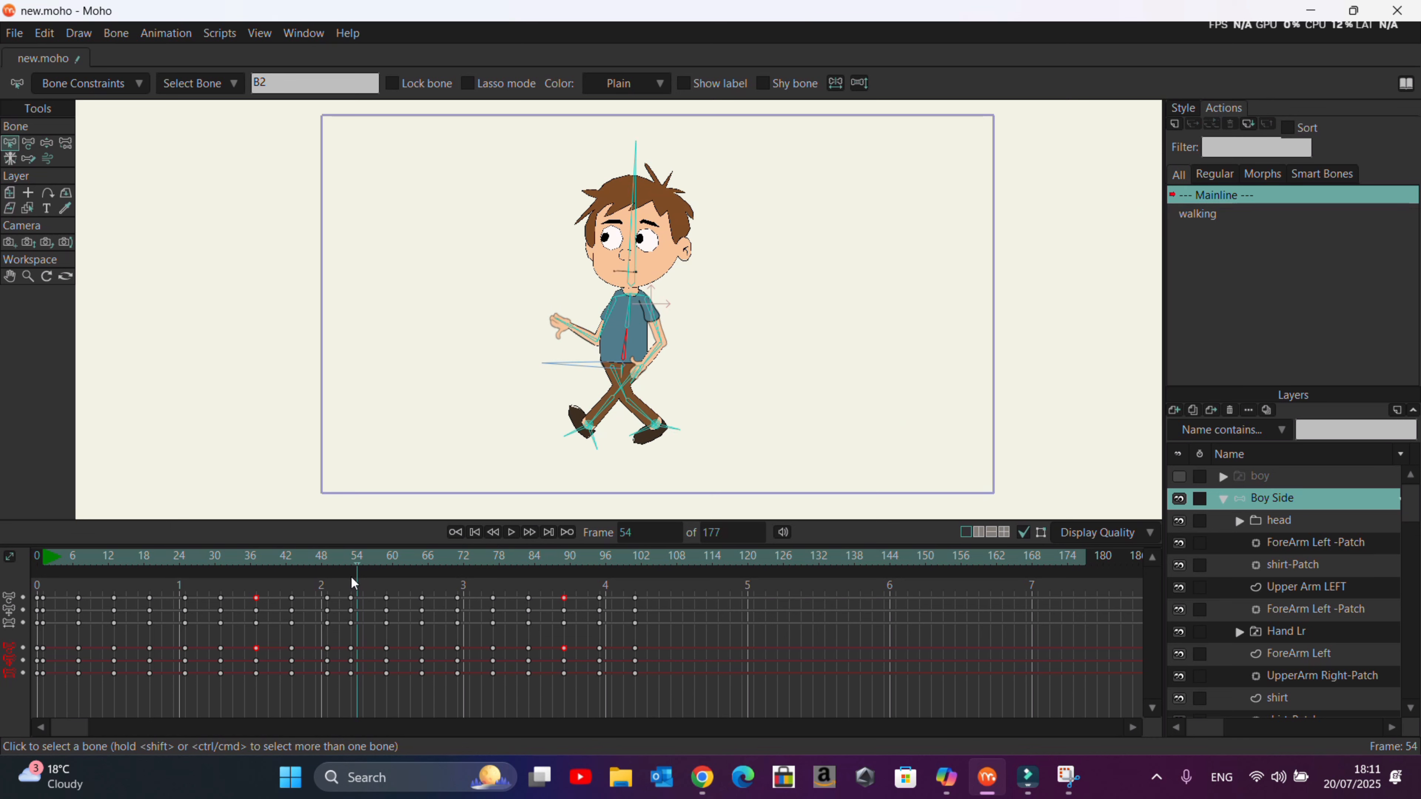
left_click(511, 532)
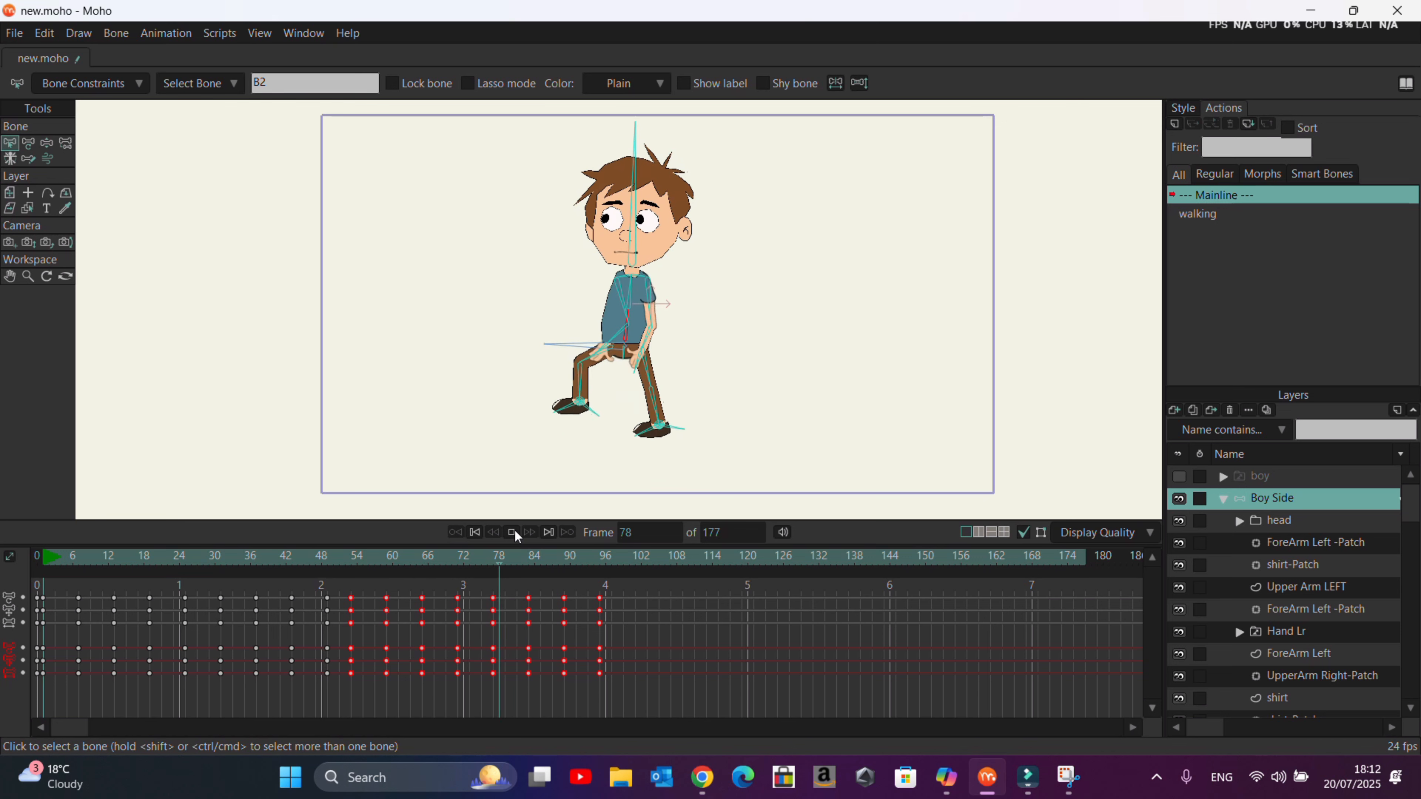
left_click(514, 530)
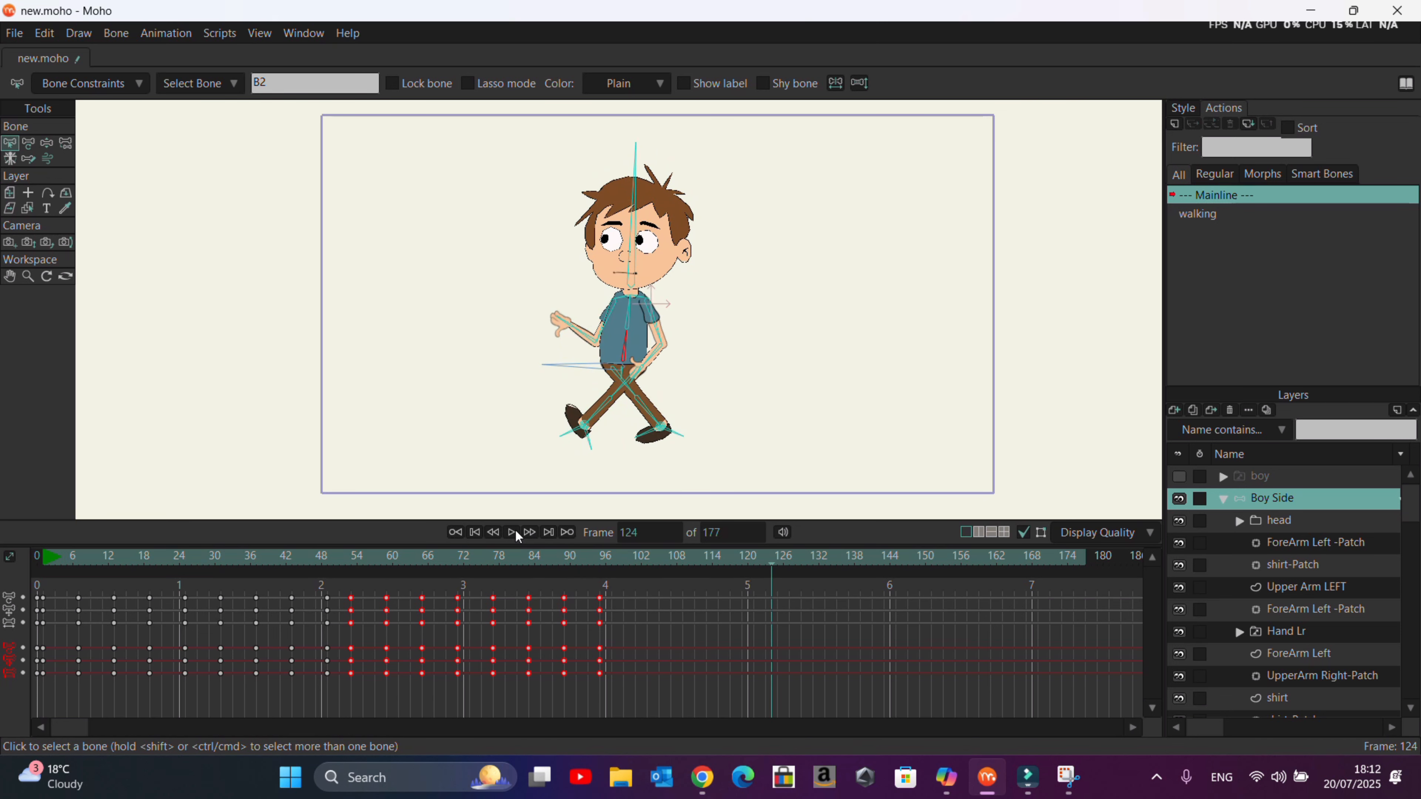
Export frames 1 to 177 of the animation as an MP4 (MPEG4-AAC) video named new.mp4 in the project folder.
left_click(14, 33)
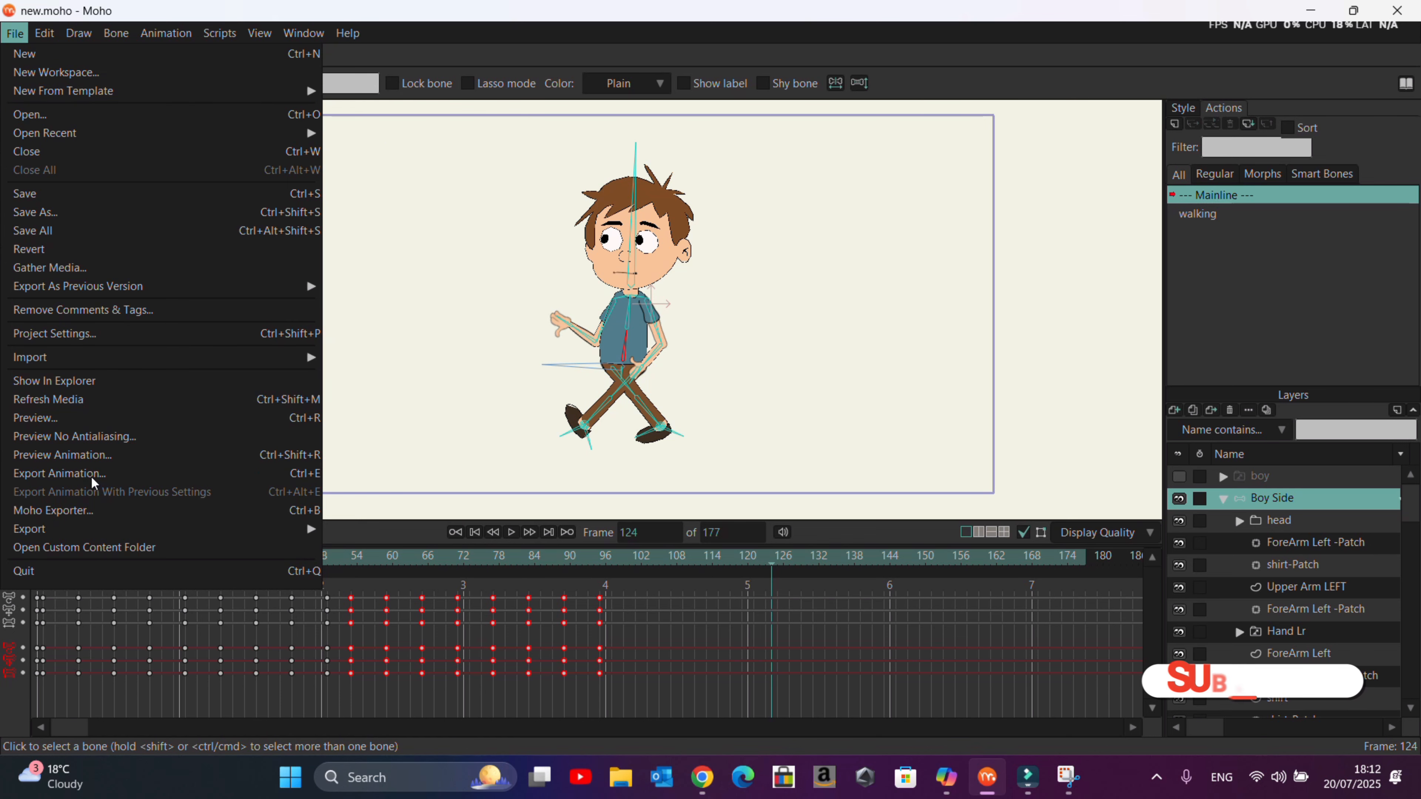
left_click(78, 476)
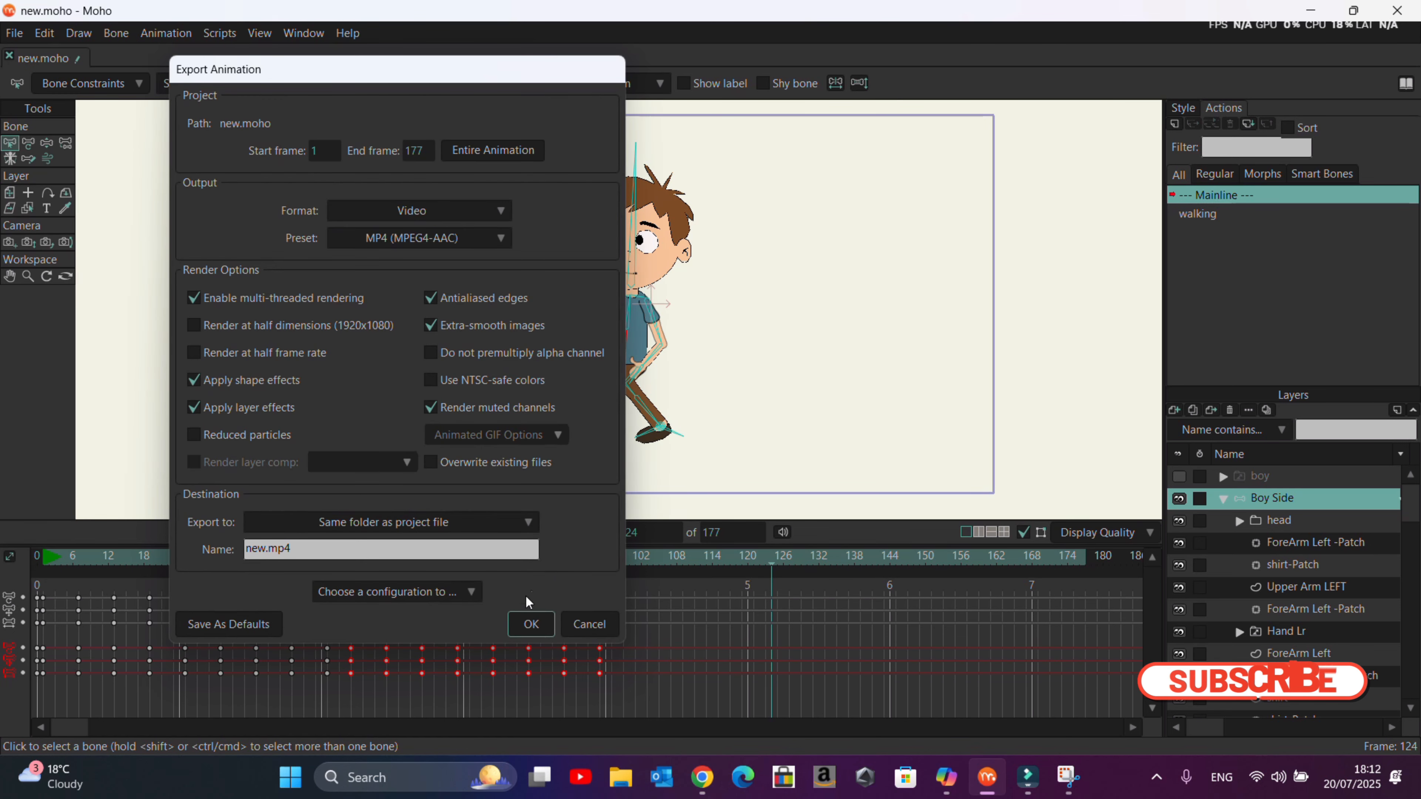
left_click(531, 624)
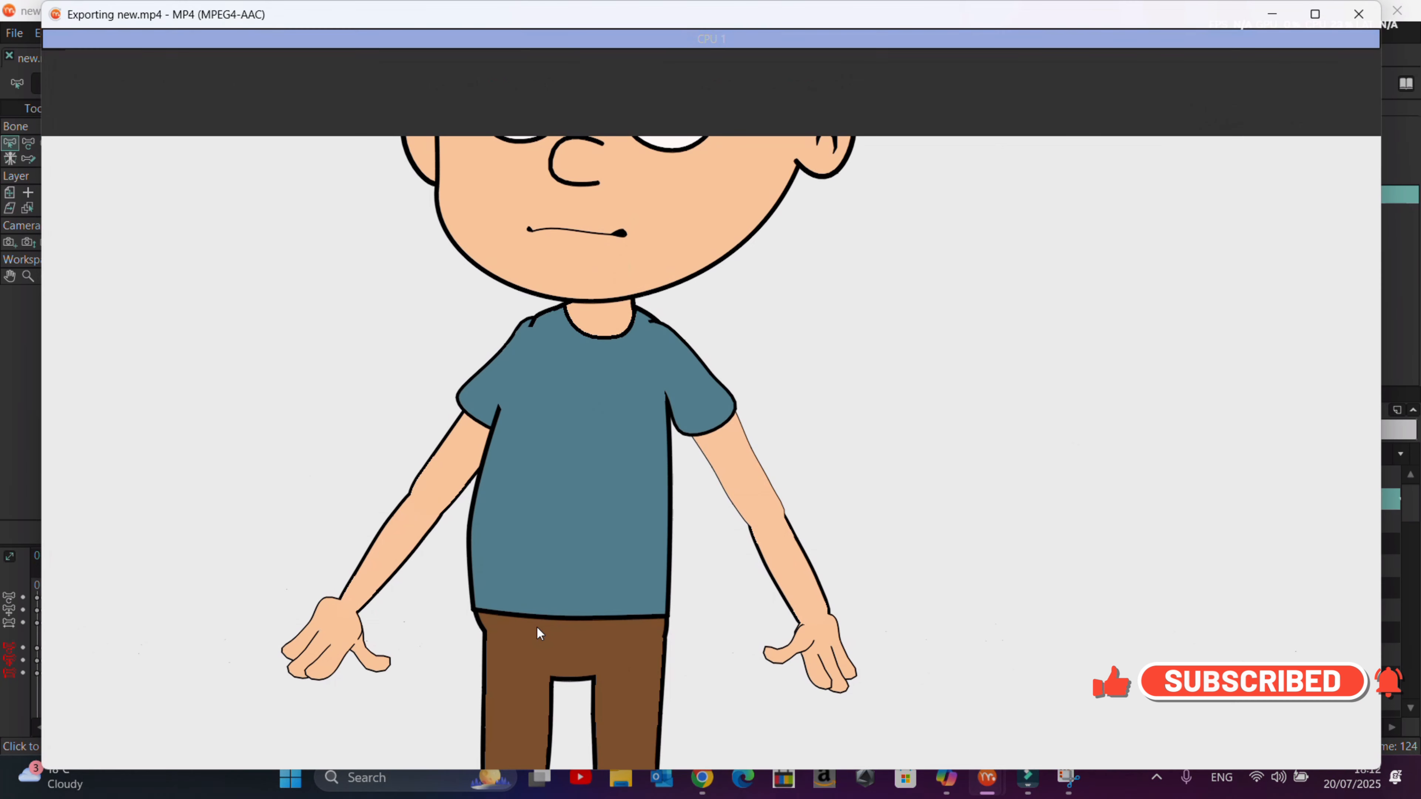